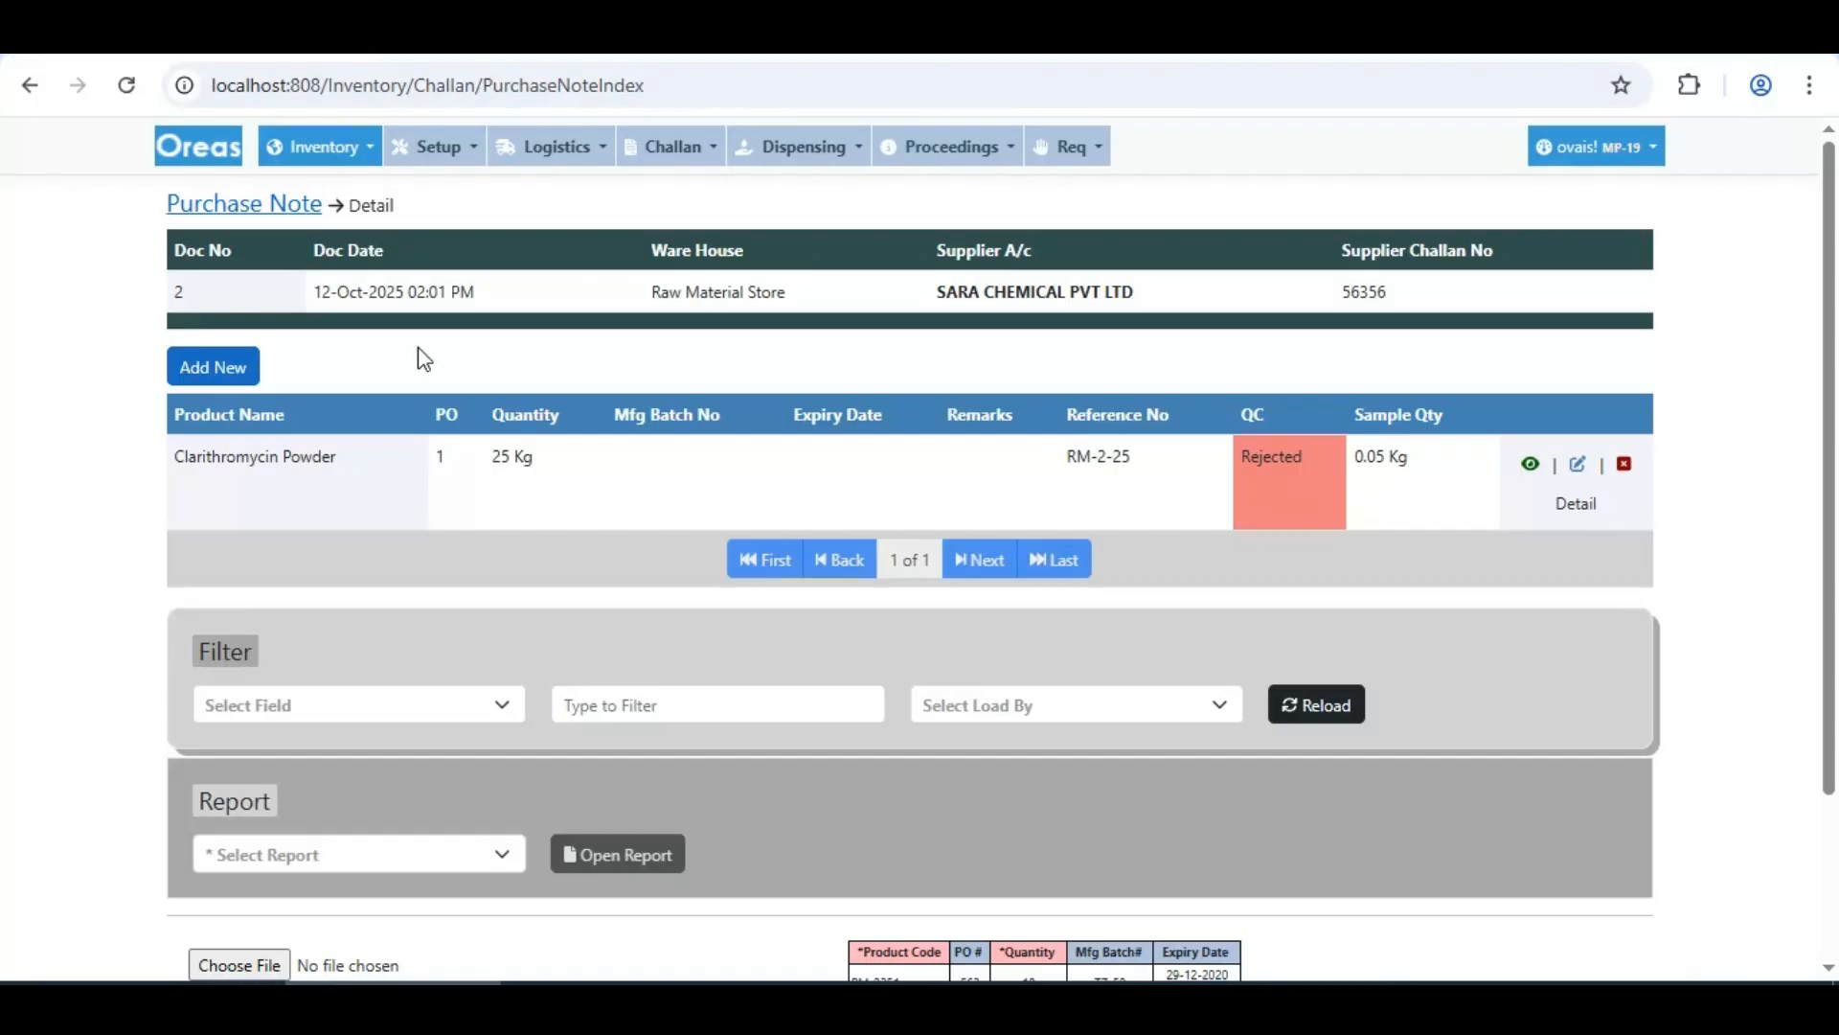
Open the Purchase Return Note page in a new browser tab and switch to it
{"action": "left_click", "coordinate": [659, 153]}
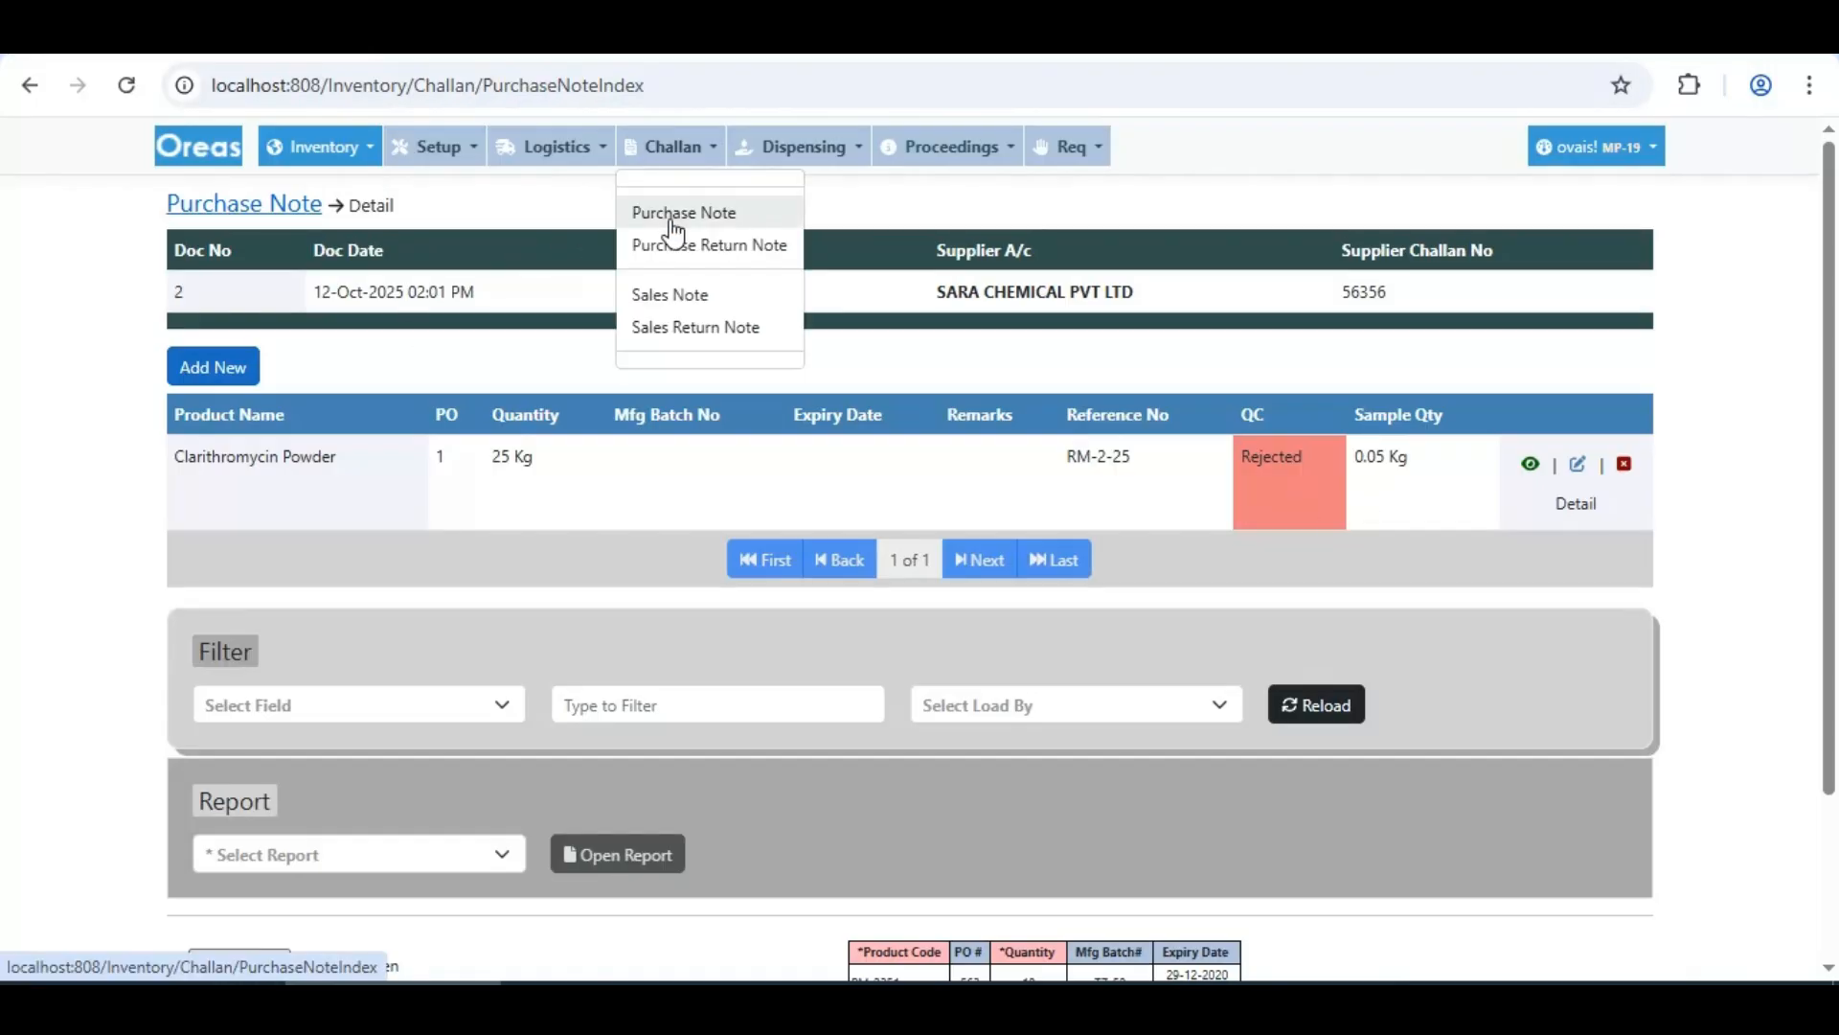
{"action": "right_click", "coordinate": [677, 257]}
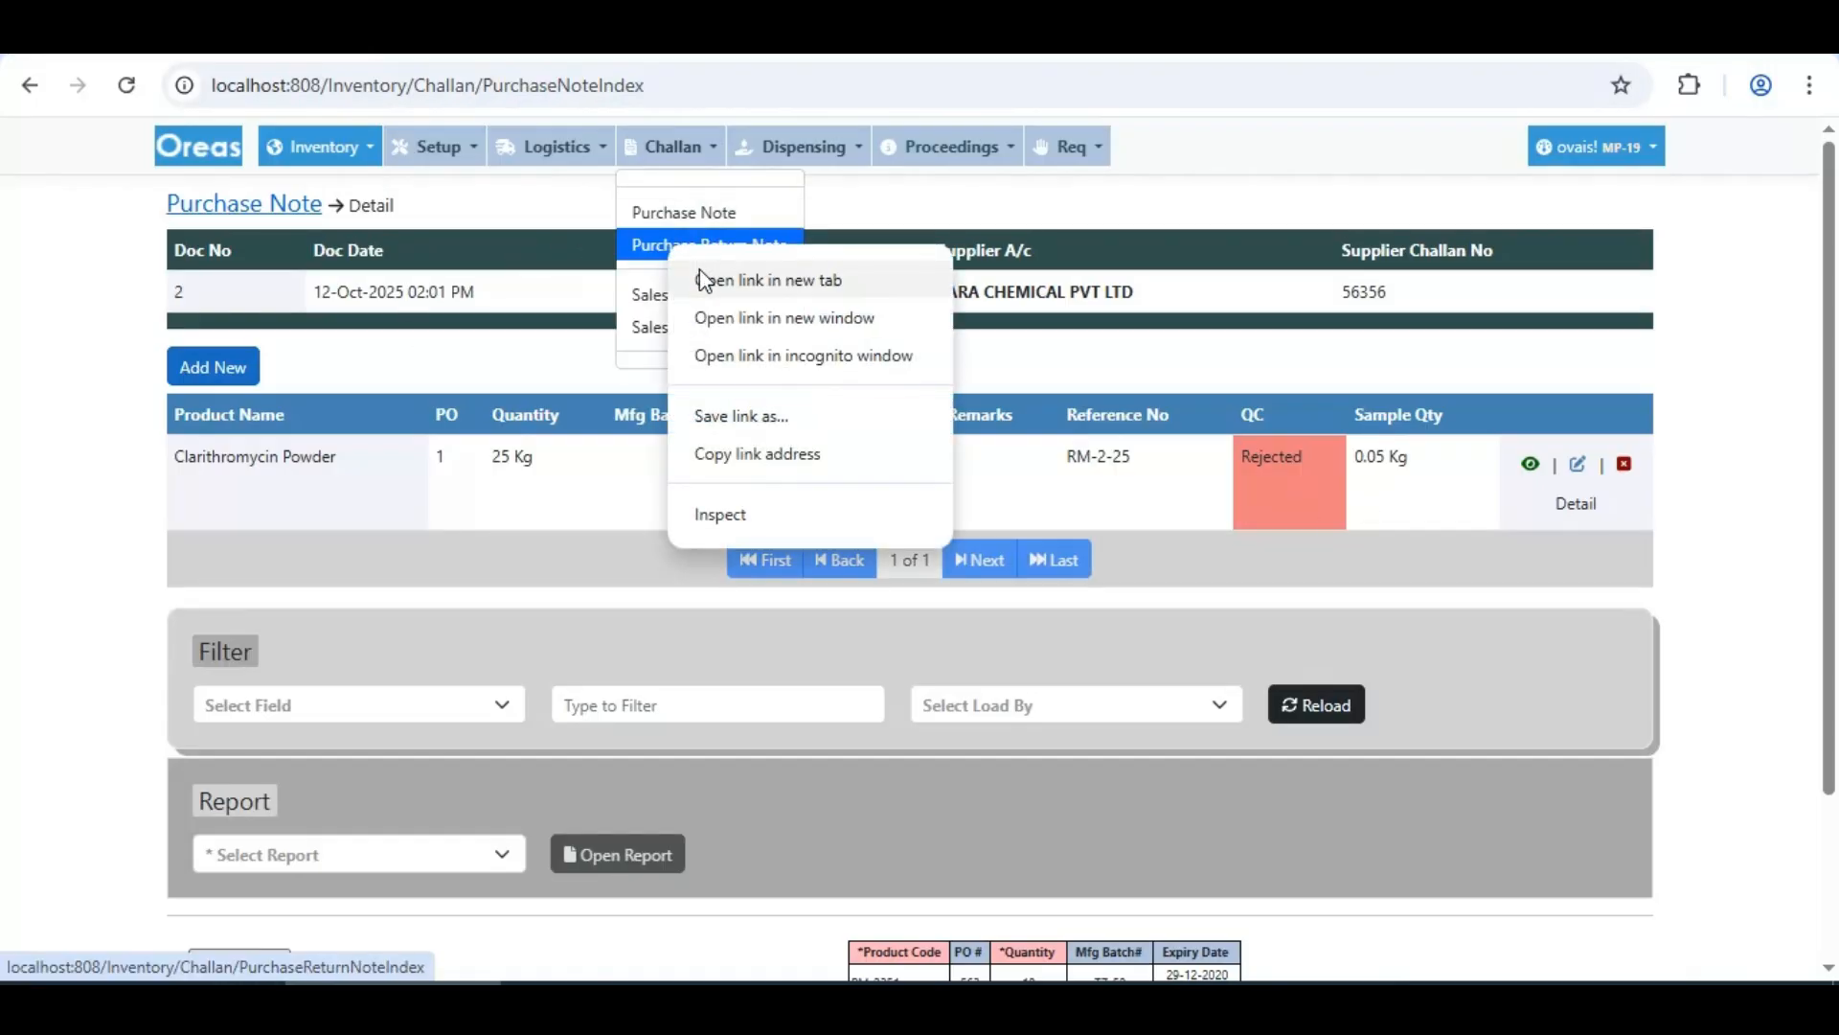
{"action": "left_click", "coordinate": [766, 280]}
{"action": "left_click", "coordinate": [677, 247]}
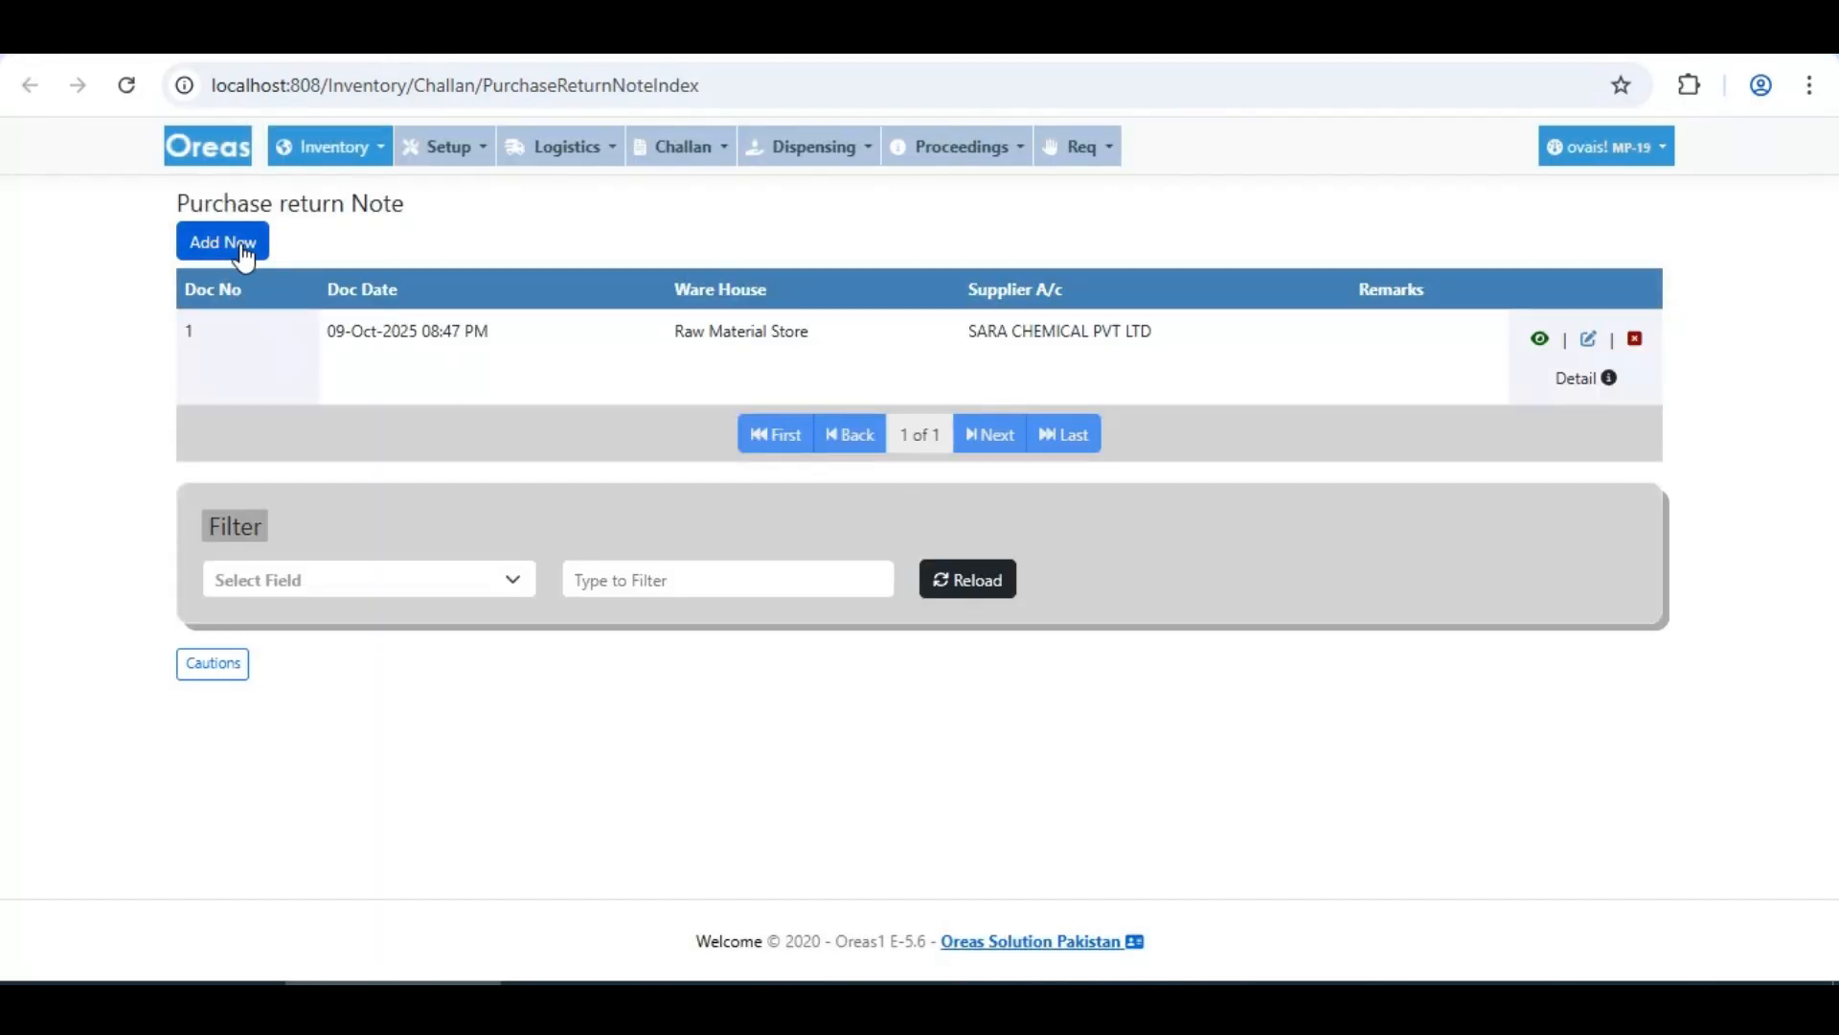
Start a new purchase return note and choose Raw Material Store as its warehouse
{"action": "left_click", "coordinate": [223, 243]}
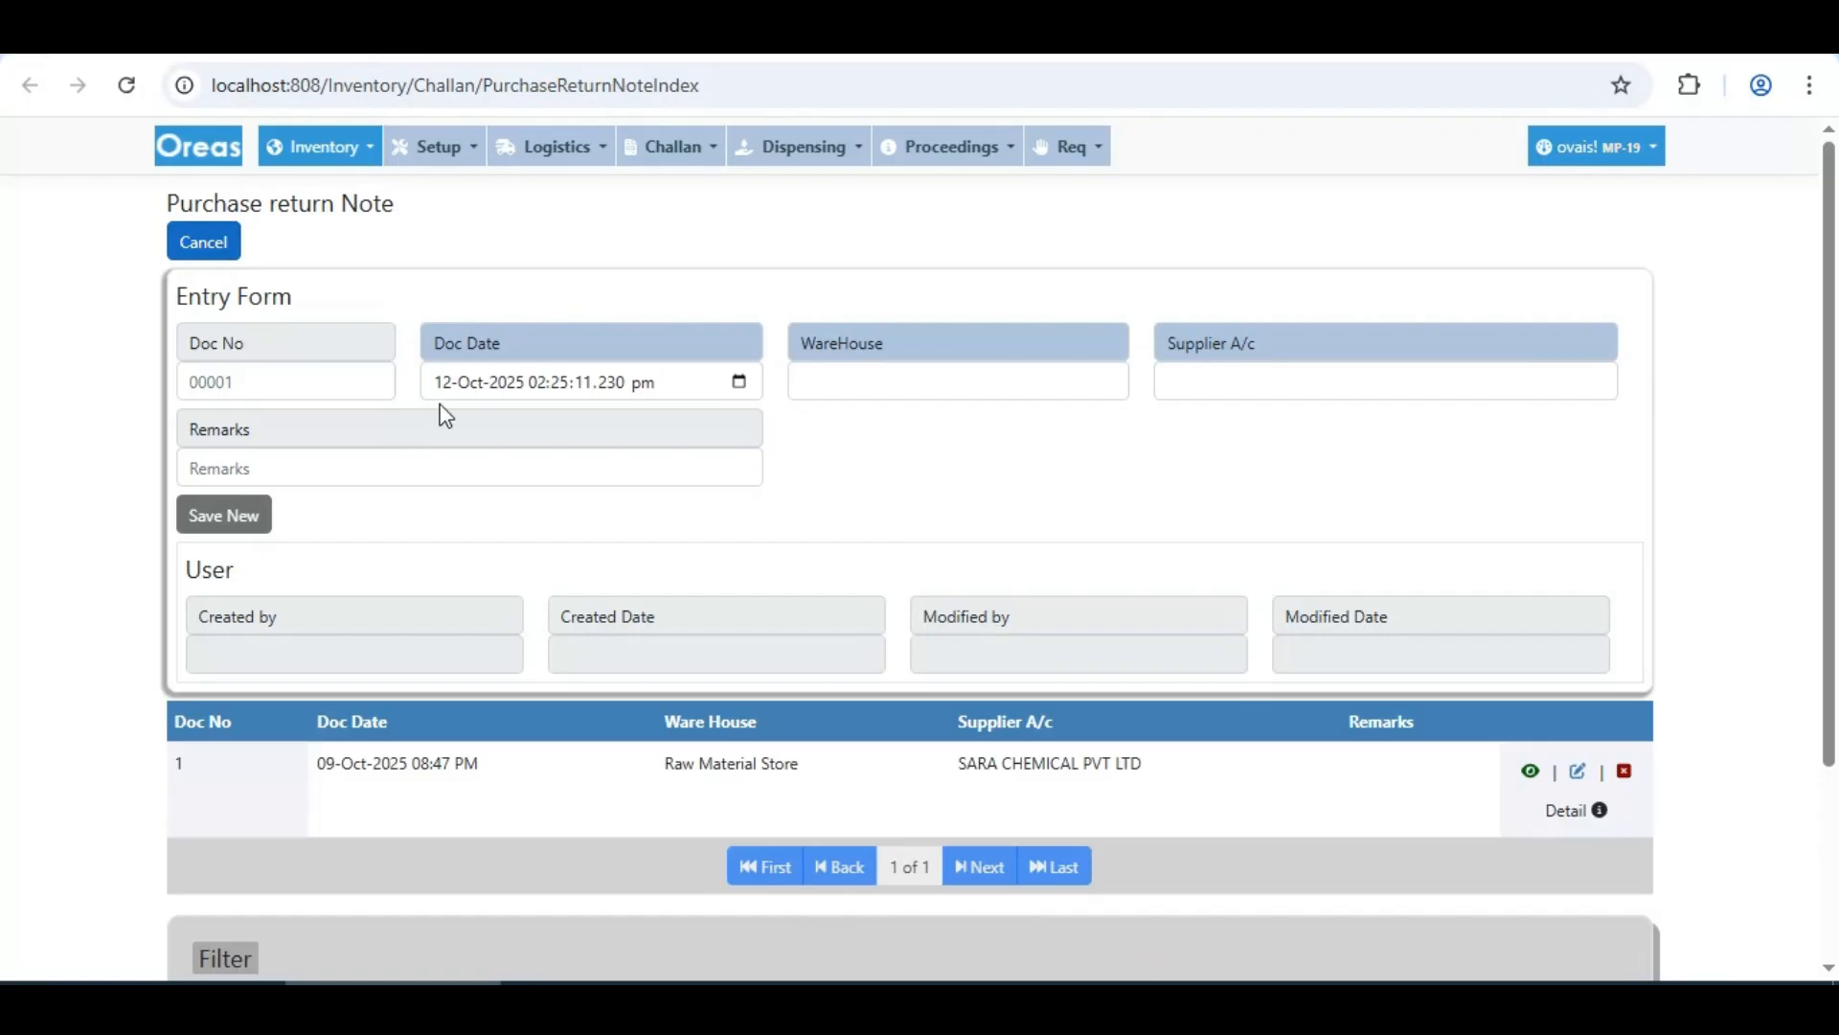
{"action": "left_click", "coordinate": [537, 383]}
{"action": "left_click", "coordinate": [826, 385]}
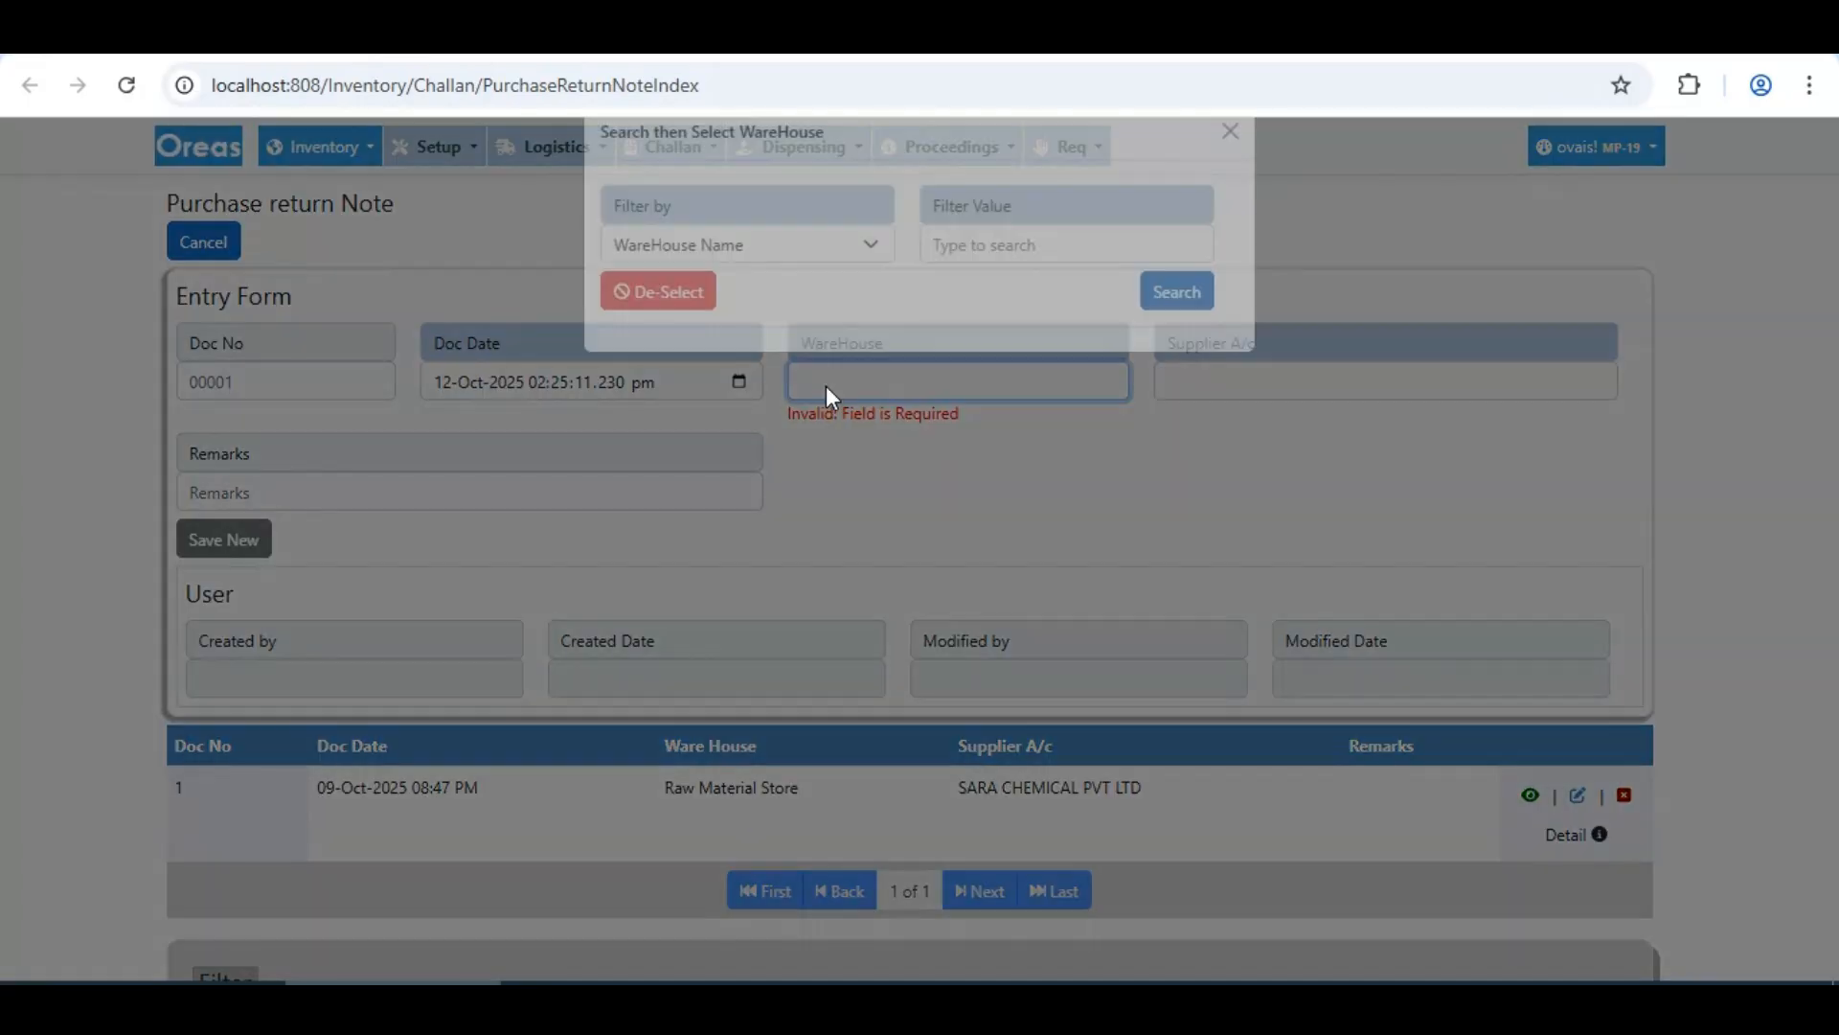
{"action": "left_click", "coordinate": [1180, 339]}
{"action": "left_click", "coordinate": [718, 498]}
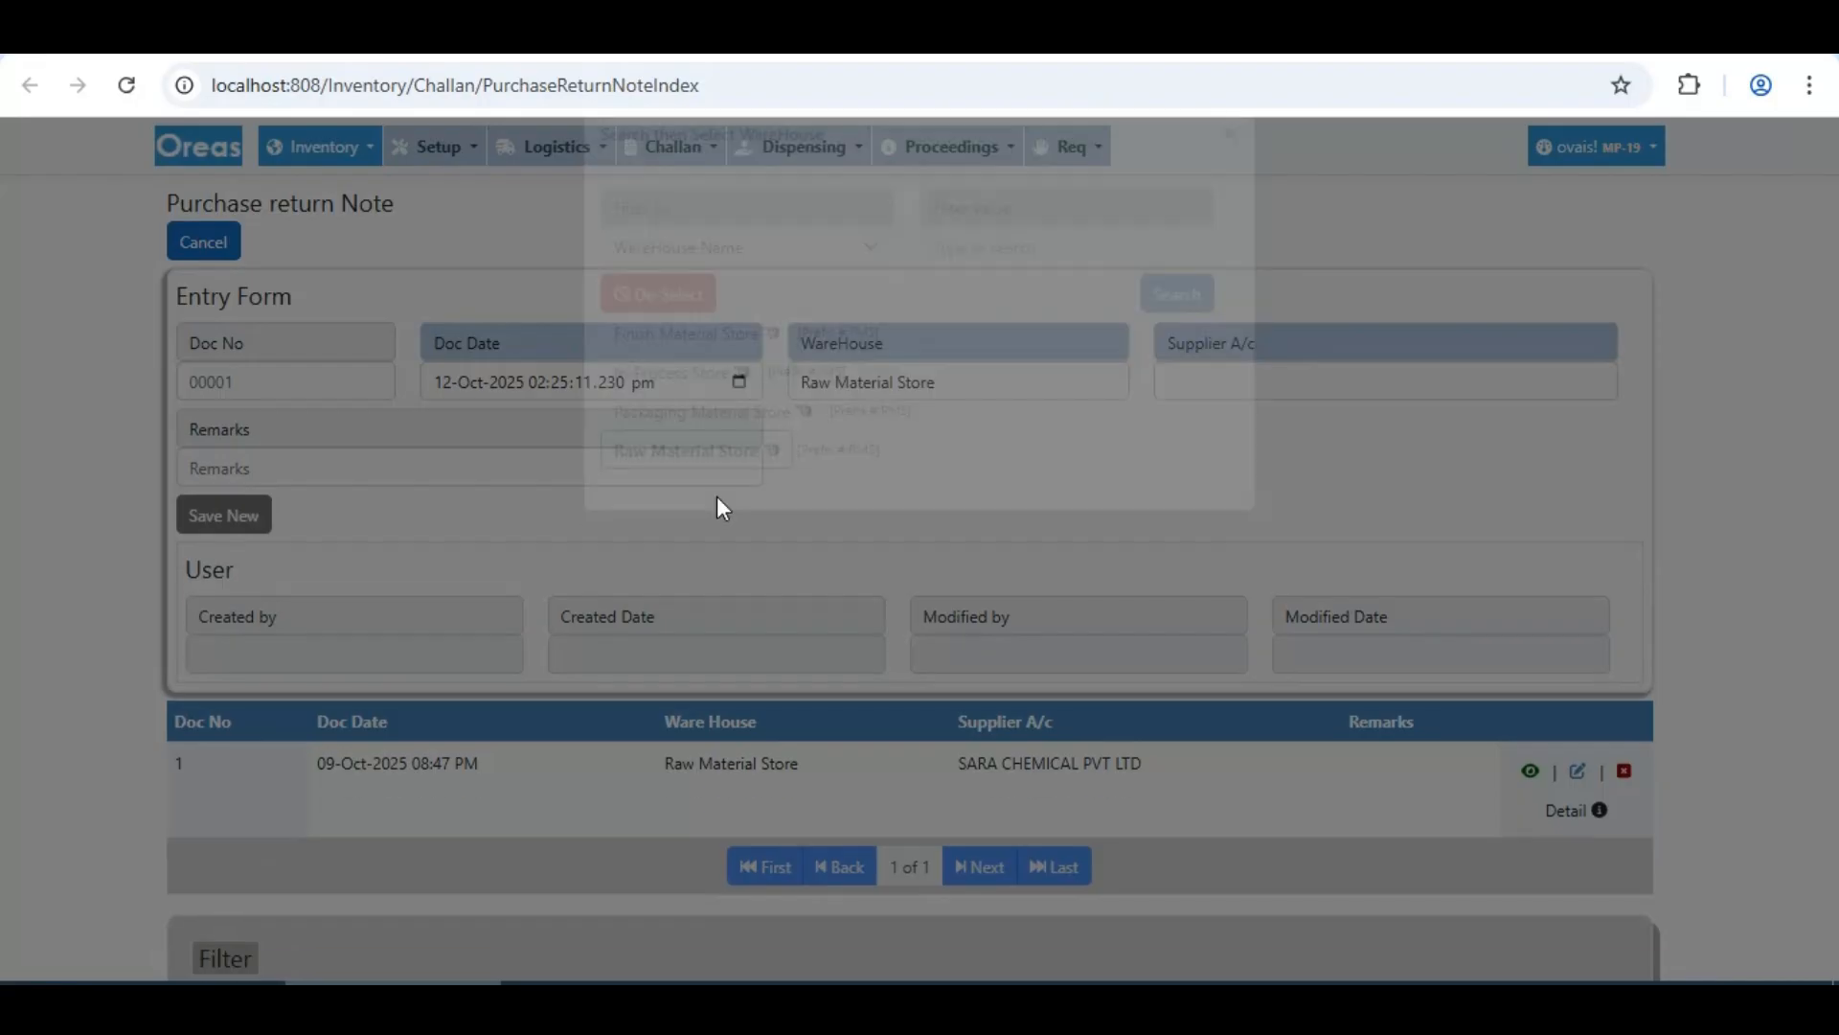
Search accounts for "sara", choose SARA CHEMICAL PVT LTD as the supplier, and save the new return note
{"action": "left_click", "coordinate": [1243, 388]}
{"action": "left_click", "coordinate": [986, 288]}
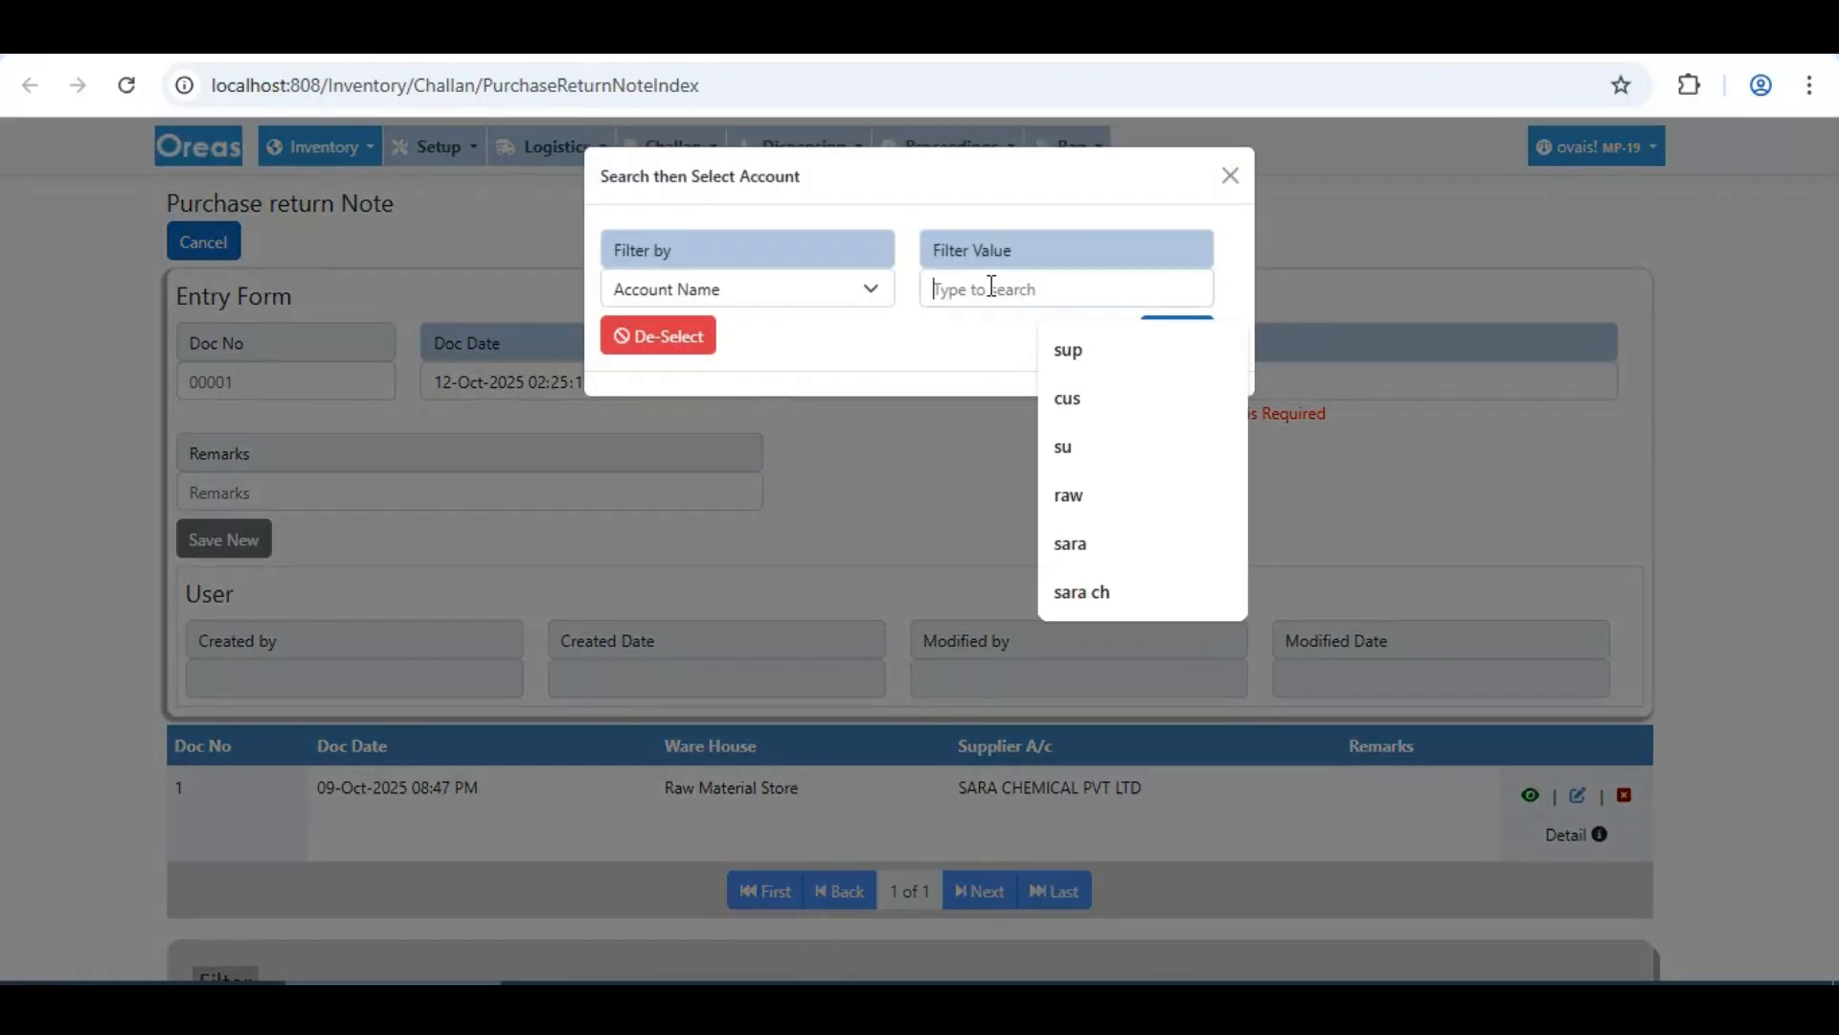
{"action": "type", "text": "sara"}
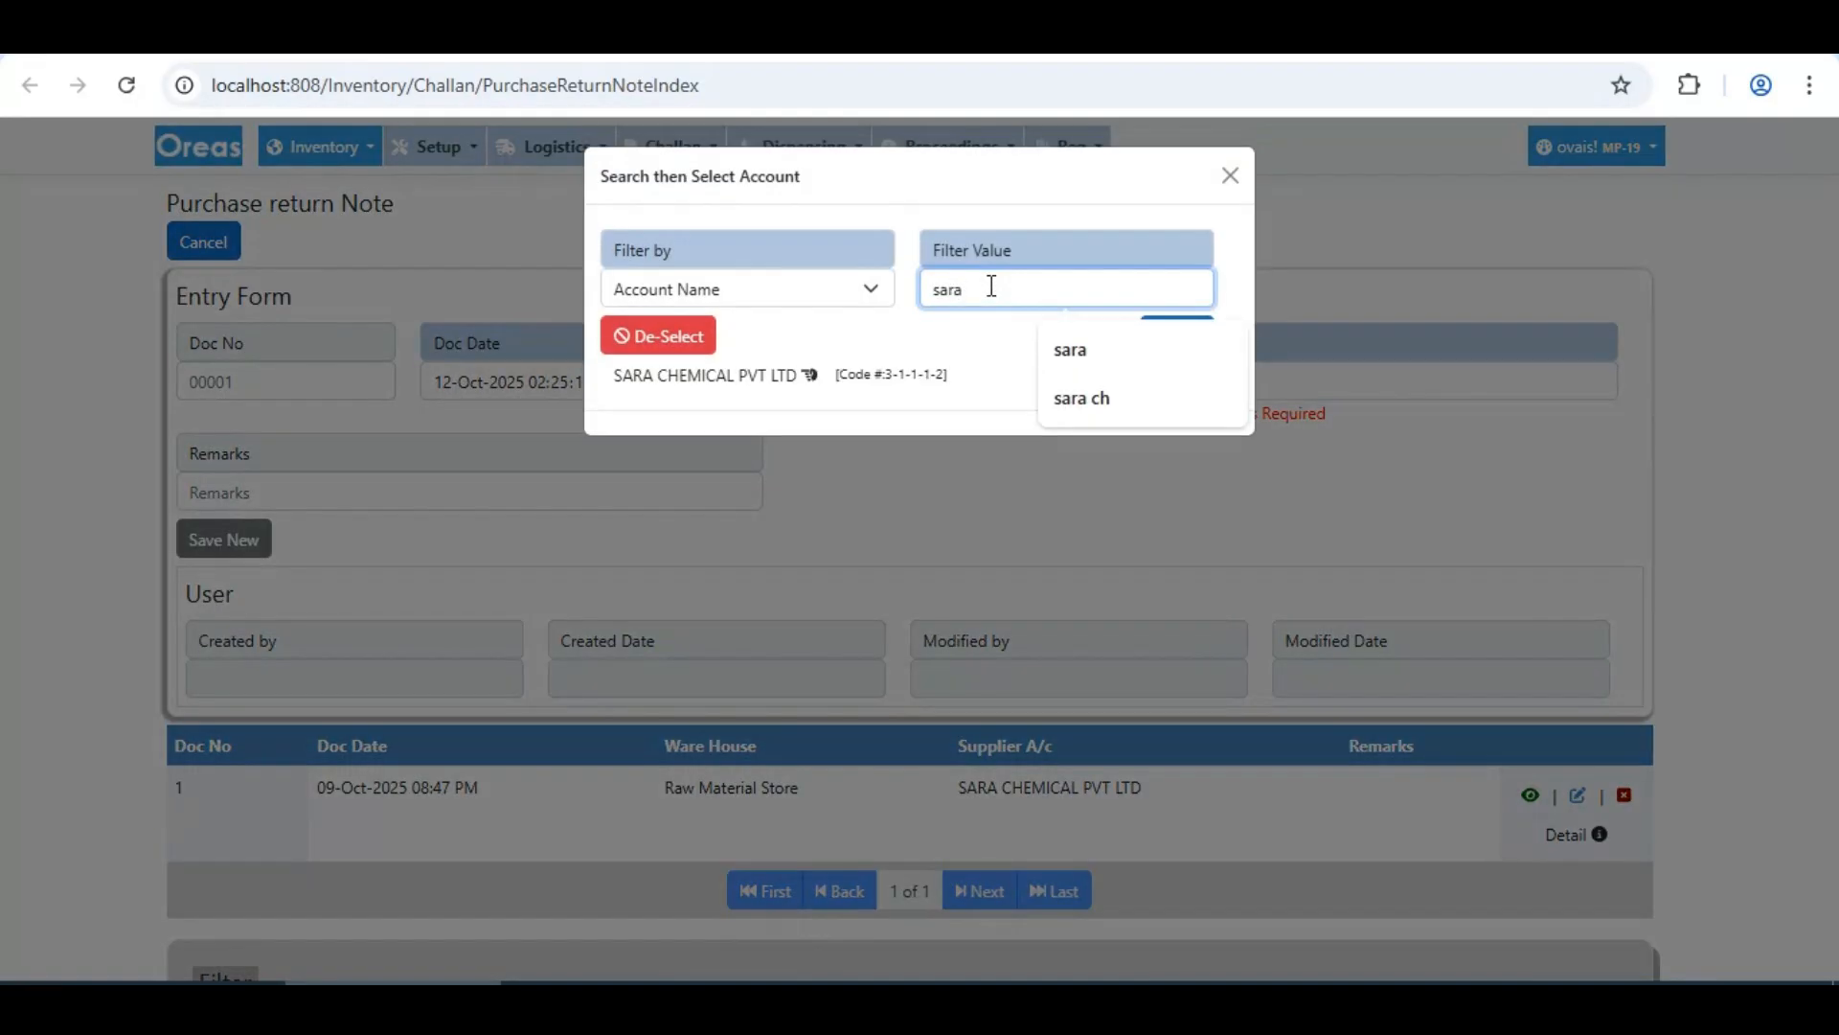
{"action": "left_click", "coordinate": [719, 381]}
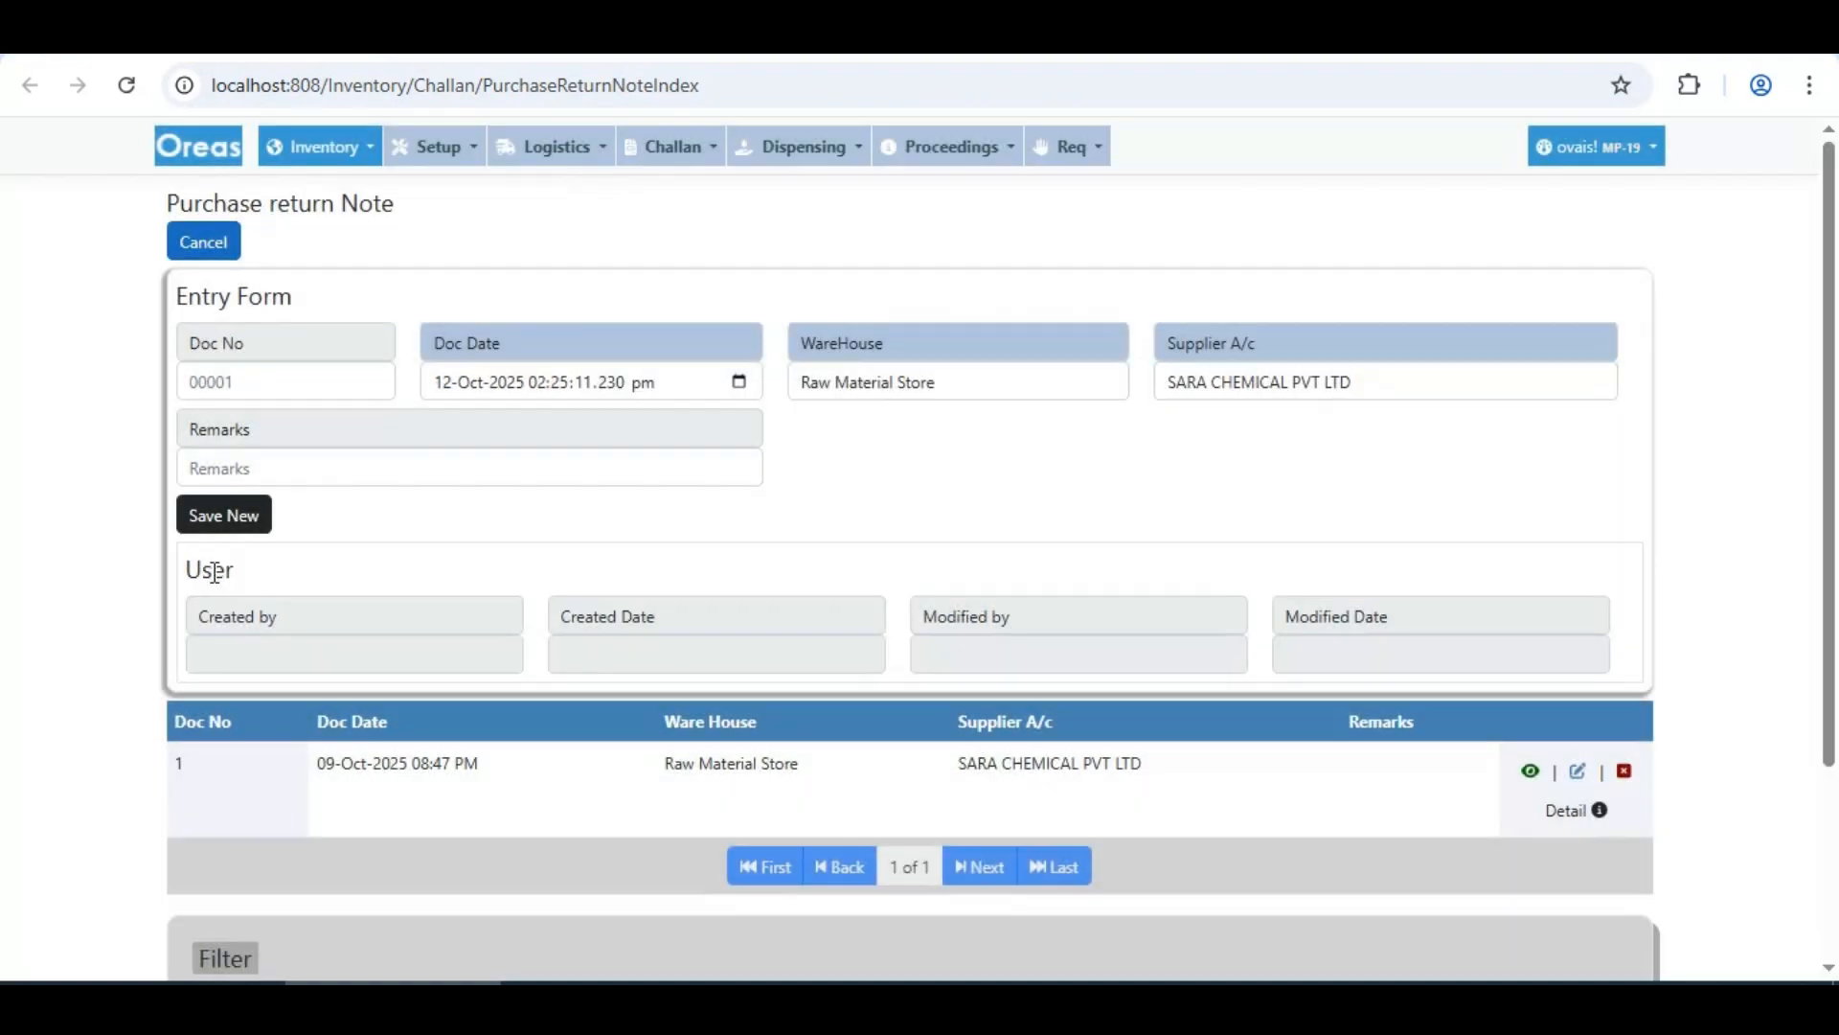
{"action": "left_click", "coordinate": [242, 518]}
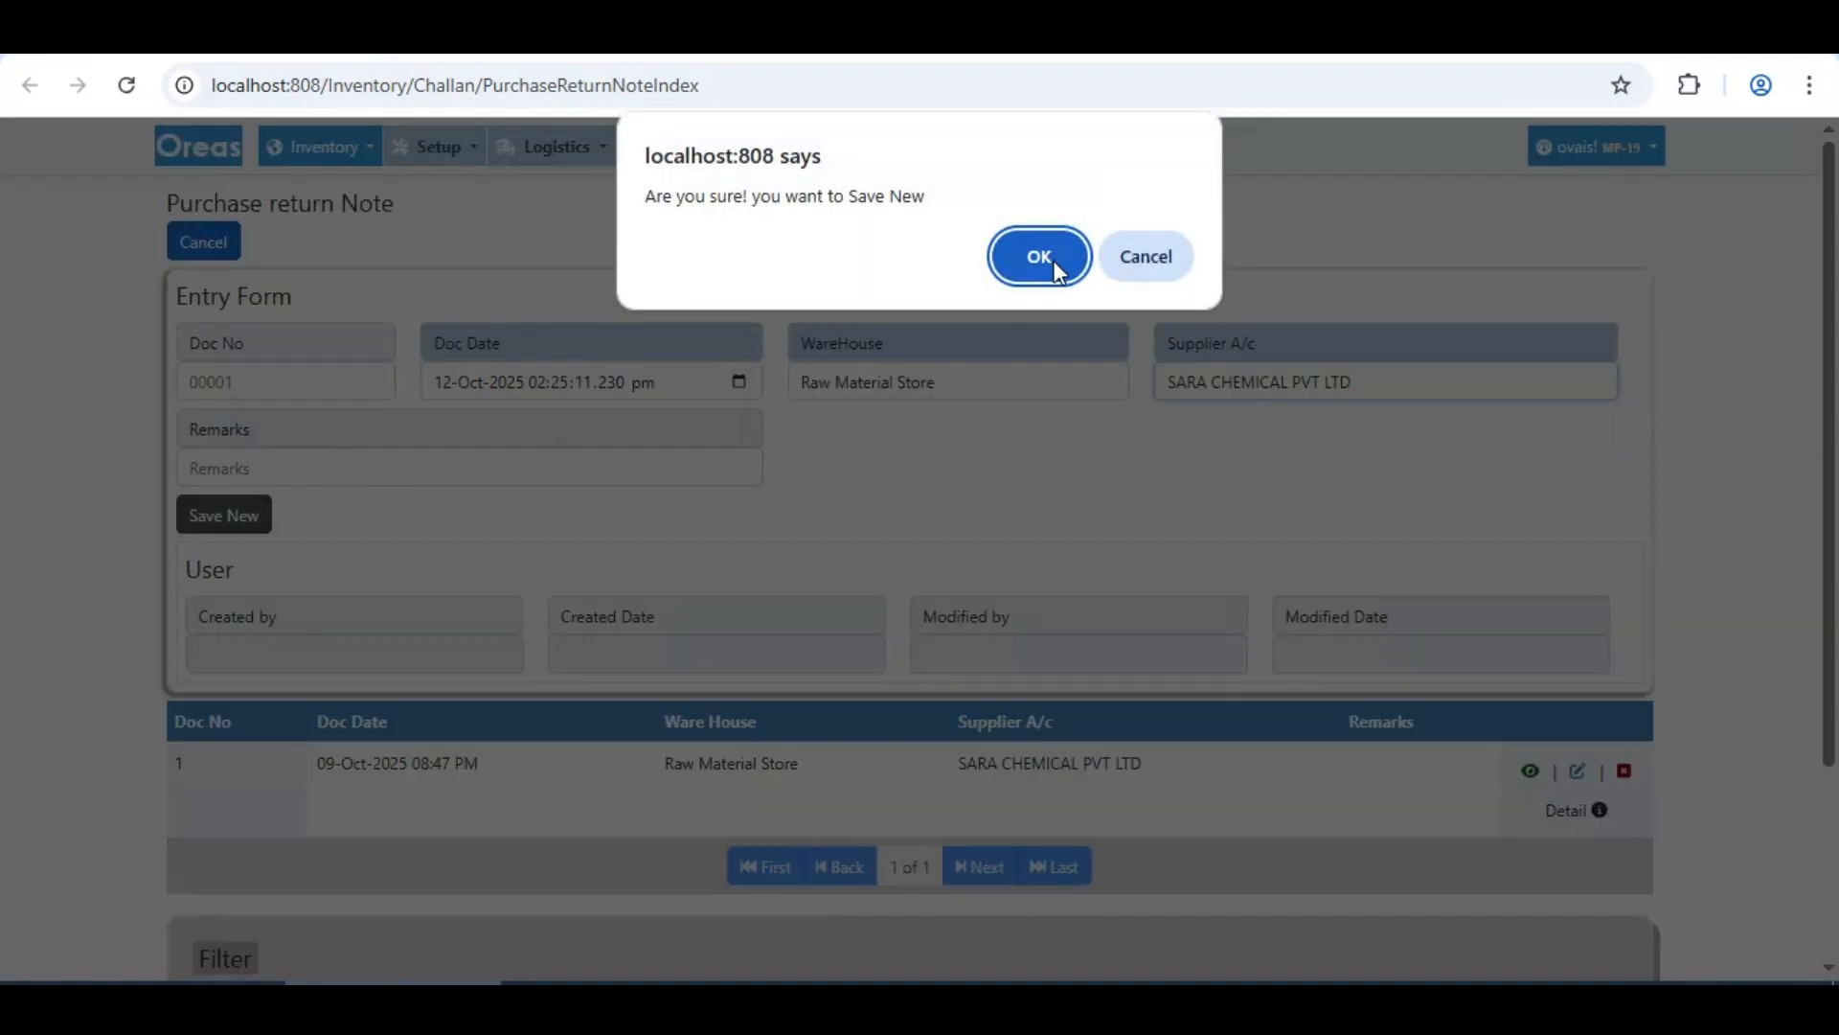
{"action": "left_click", "coordinate": [1042, 256]}
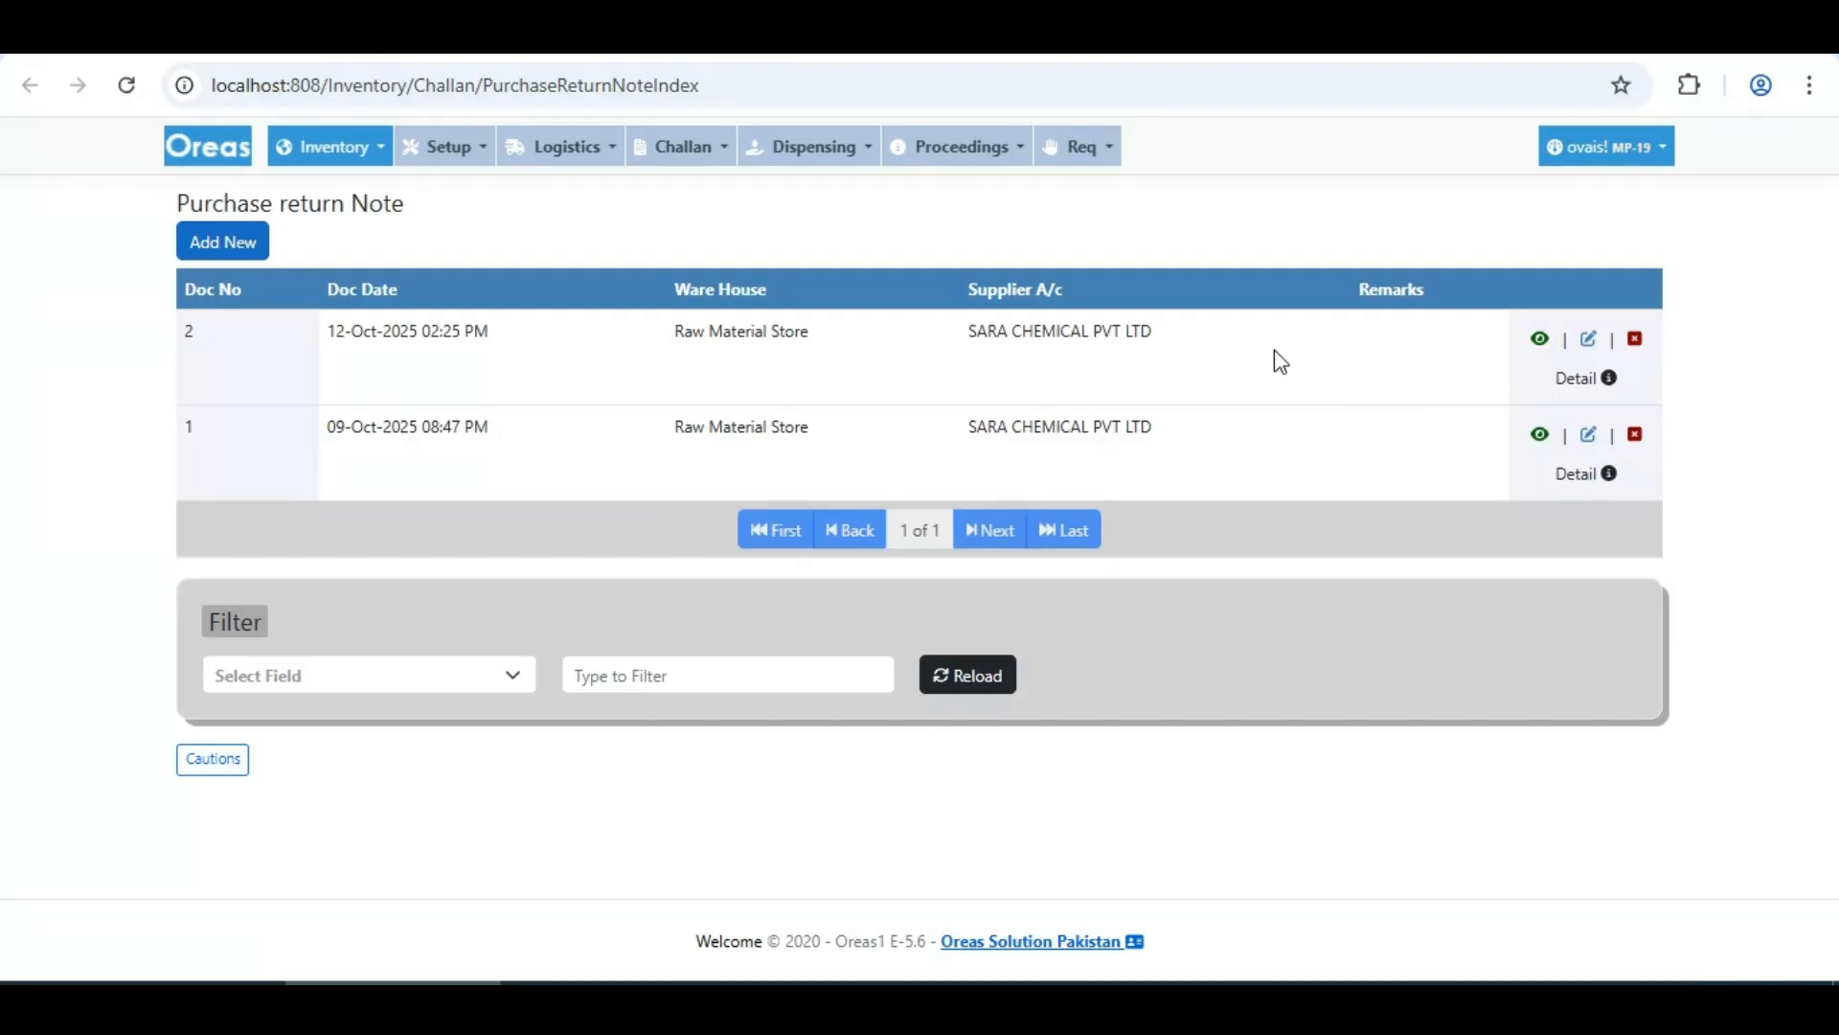
Start a detail line in the new return note and select Clarithromycin Powder, searching by "clari"
{"action": "left_click", "coordinate": [1566, 381]}
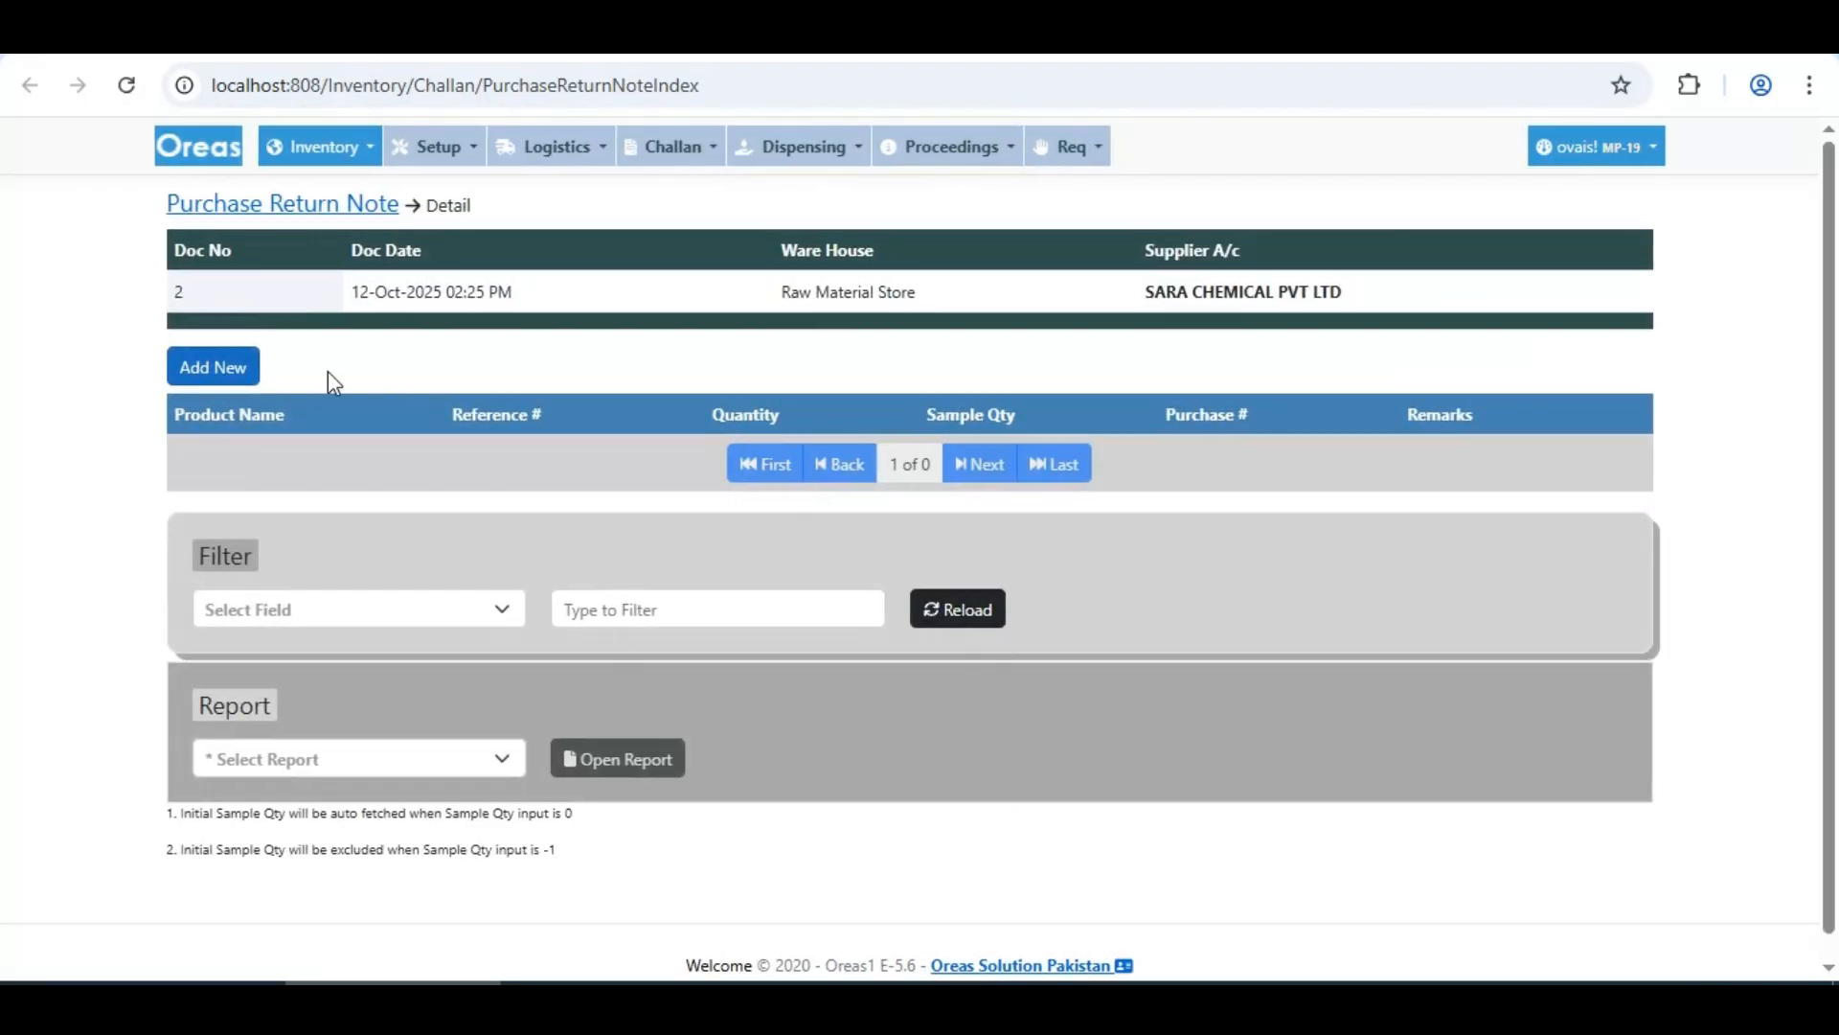
{"action": "left_click", "coordinate": [224, 377]}
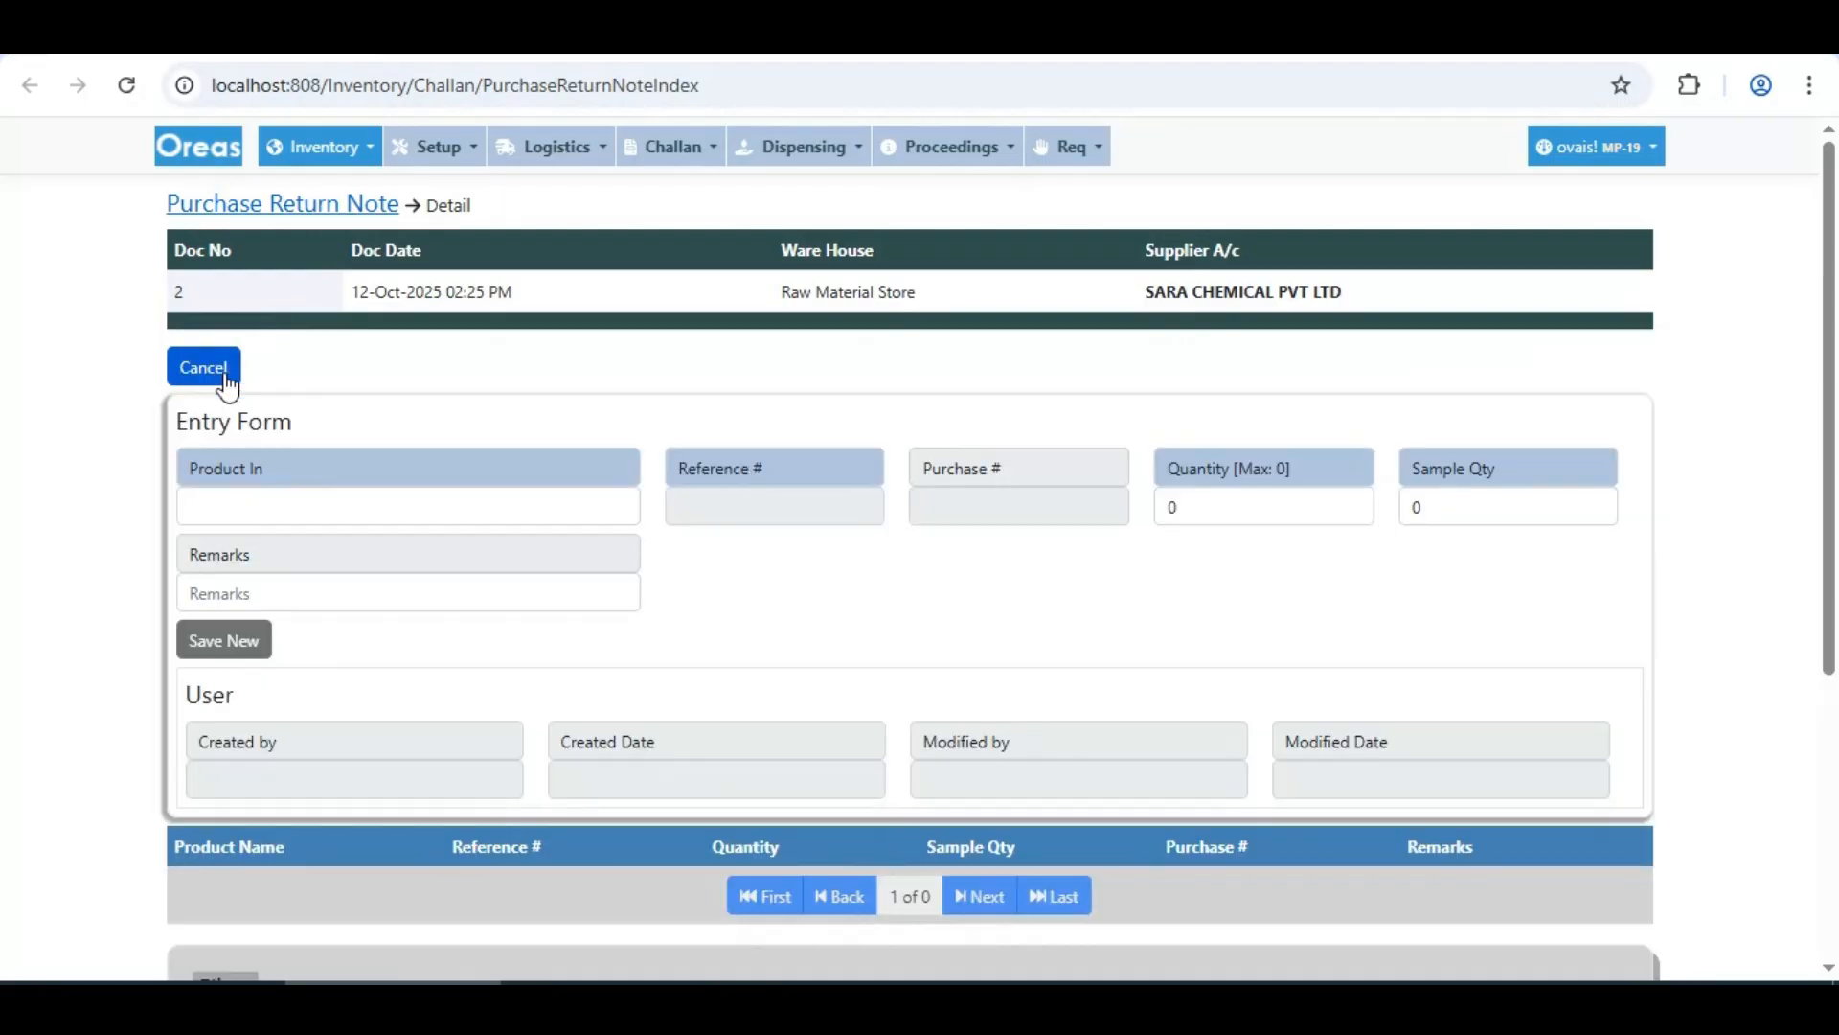
{"action": "left_click", "coordinate": [349, 512]}
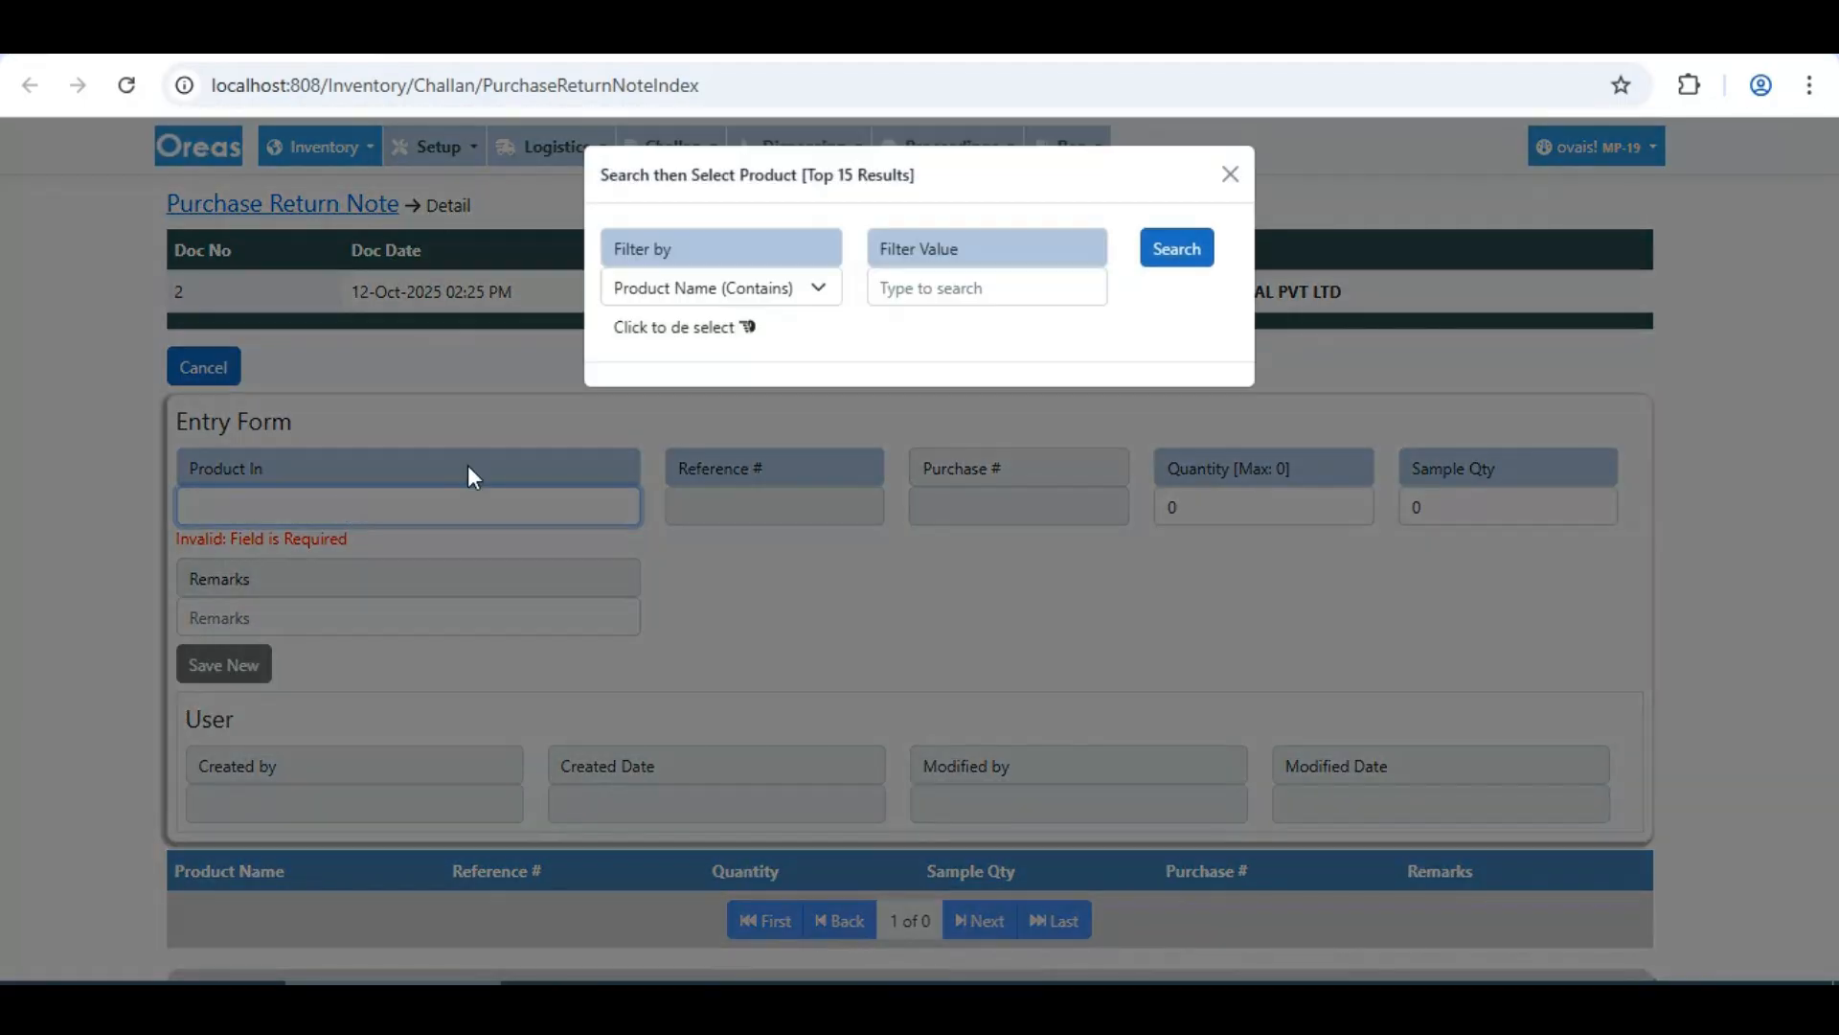
{"action": "left_click", "coordinate": [971, 288]}
{"action": "type", "text": "clari"}
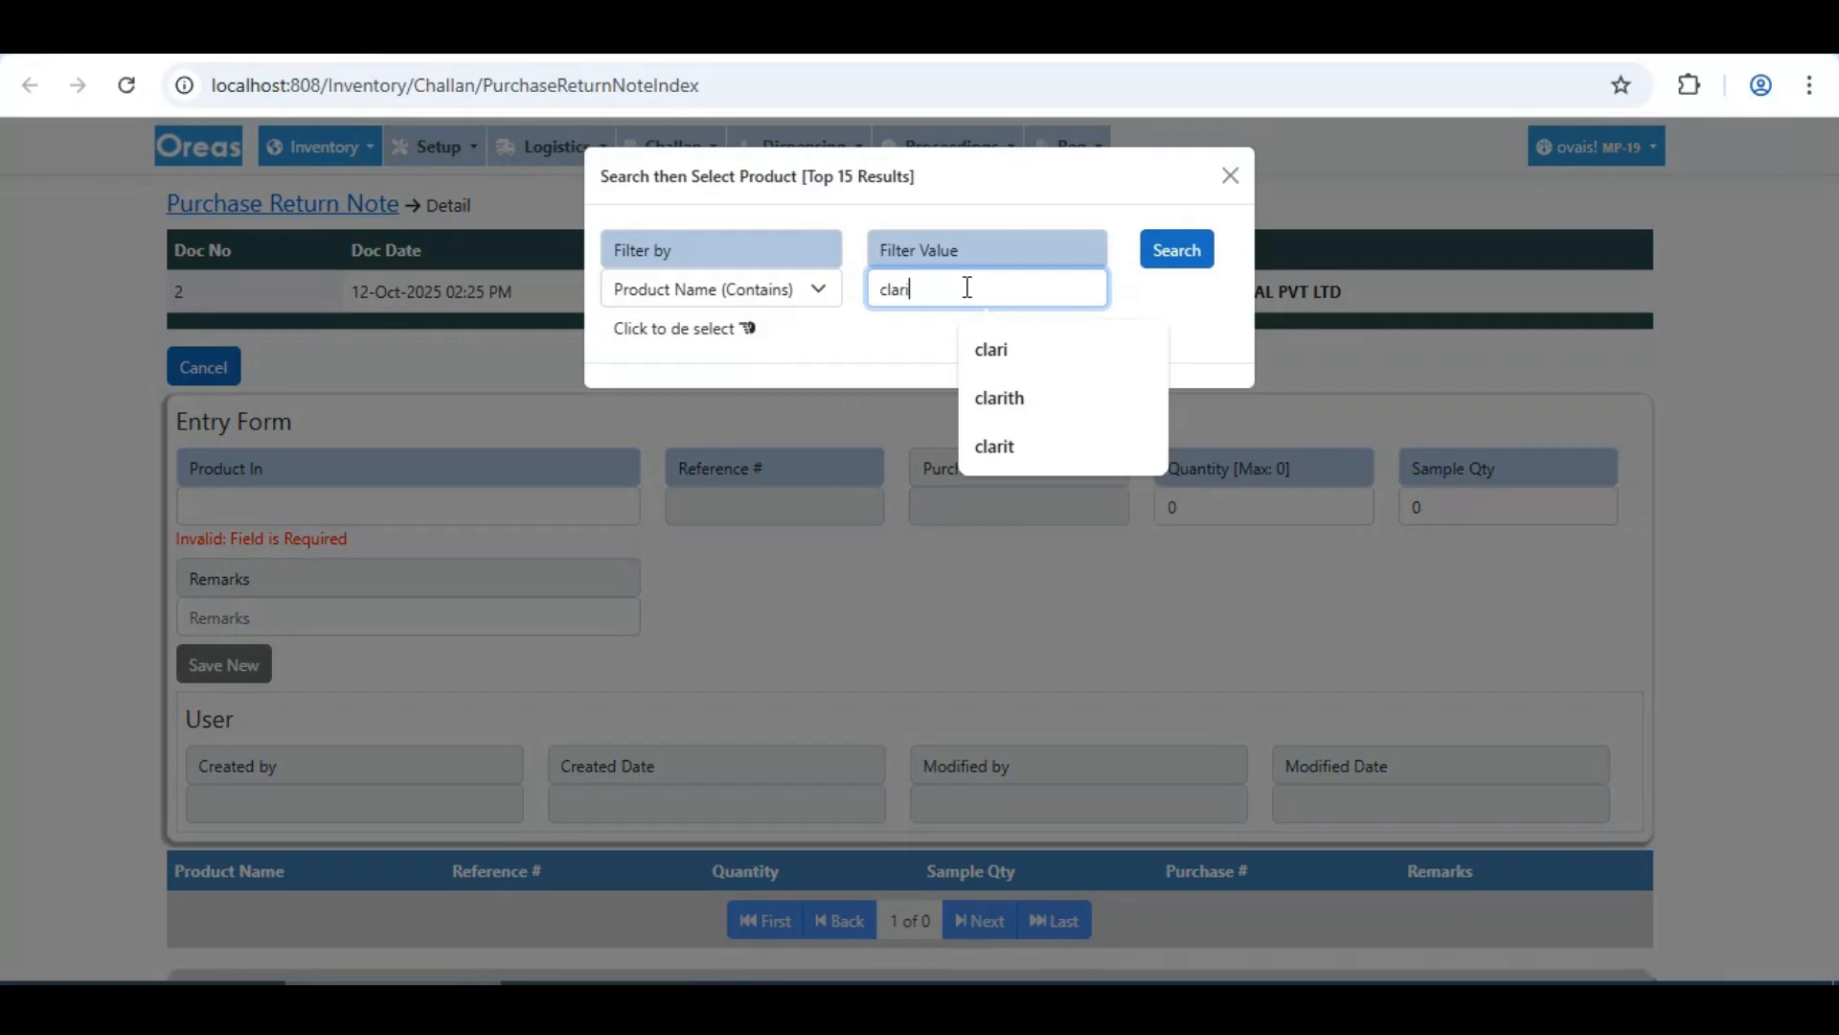
{"action": "key", "text": "Return"}
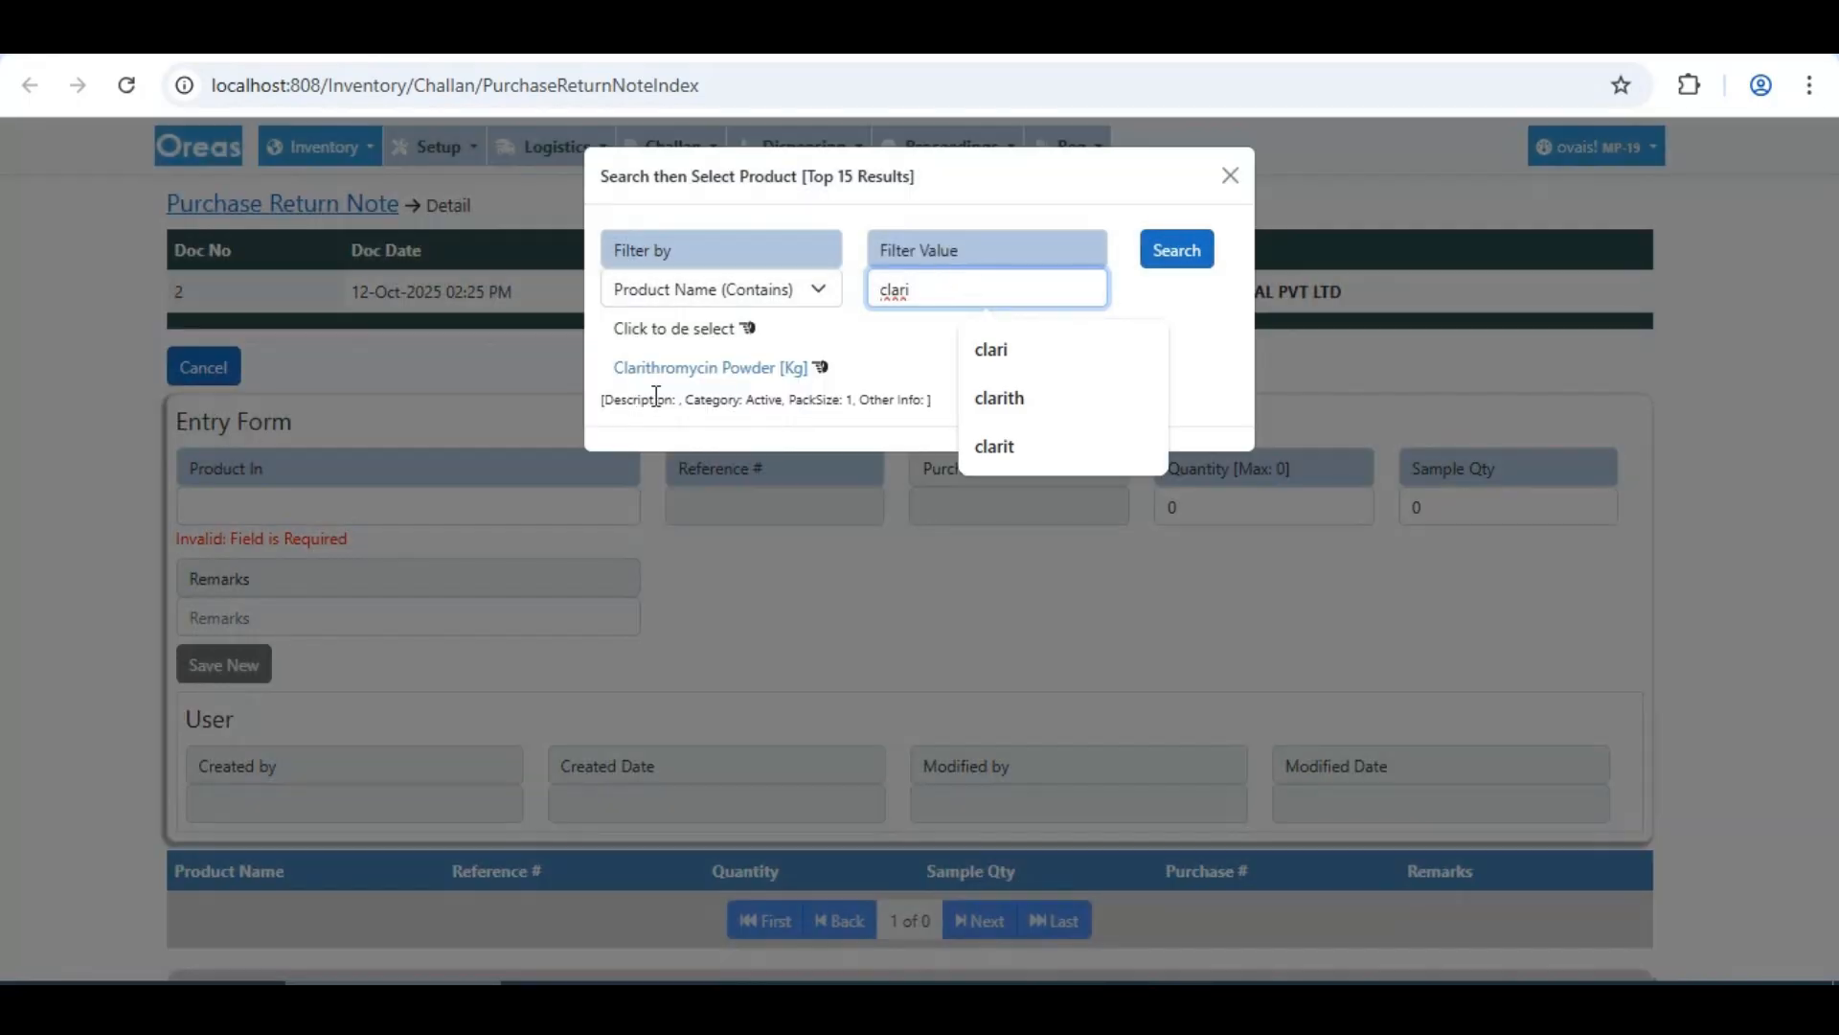
{"action": "left_click", "coordinate": [681, 380]}
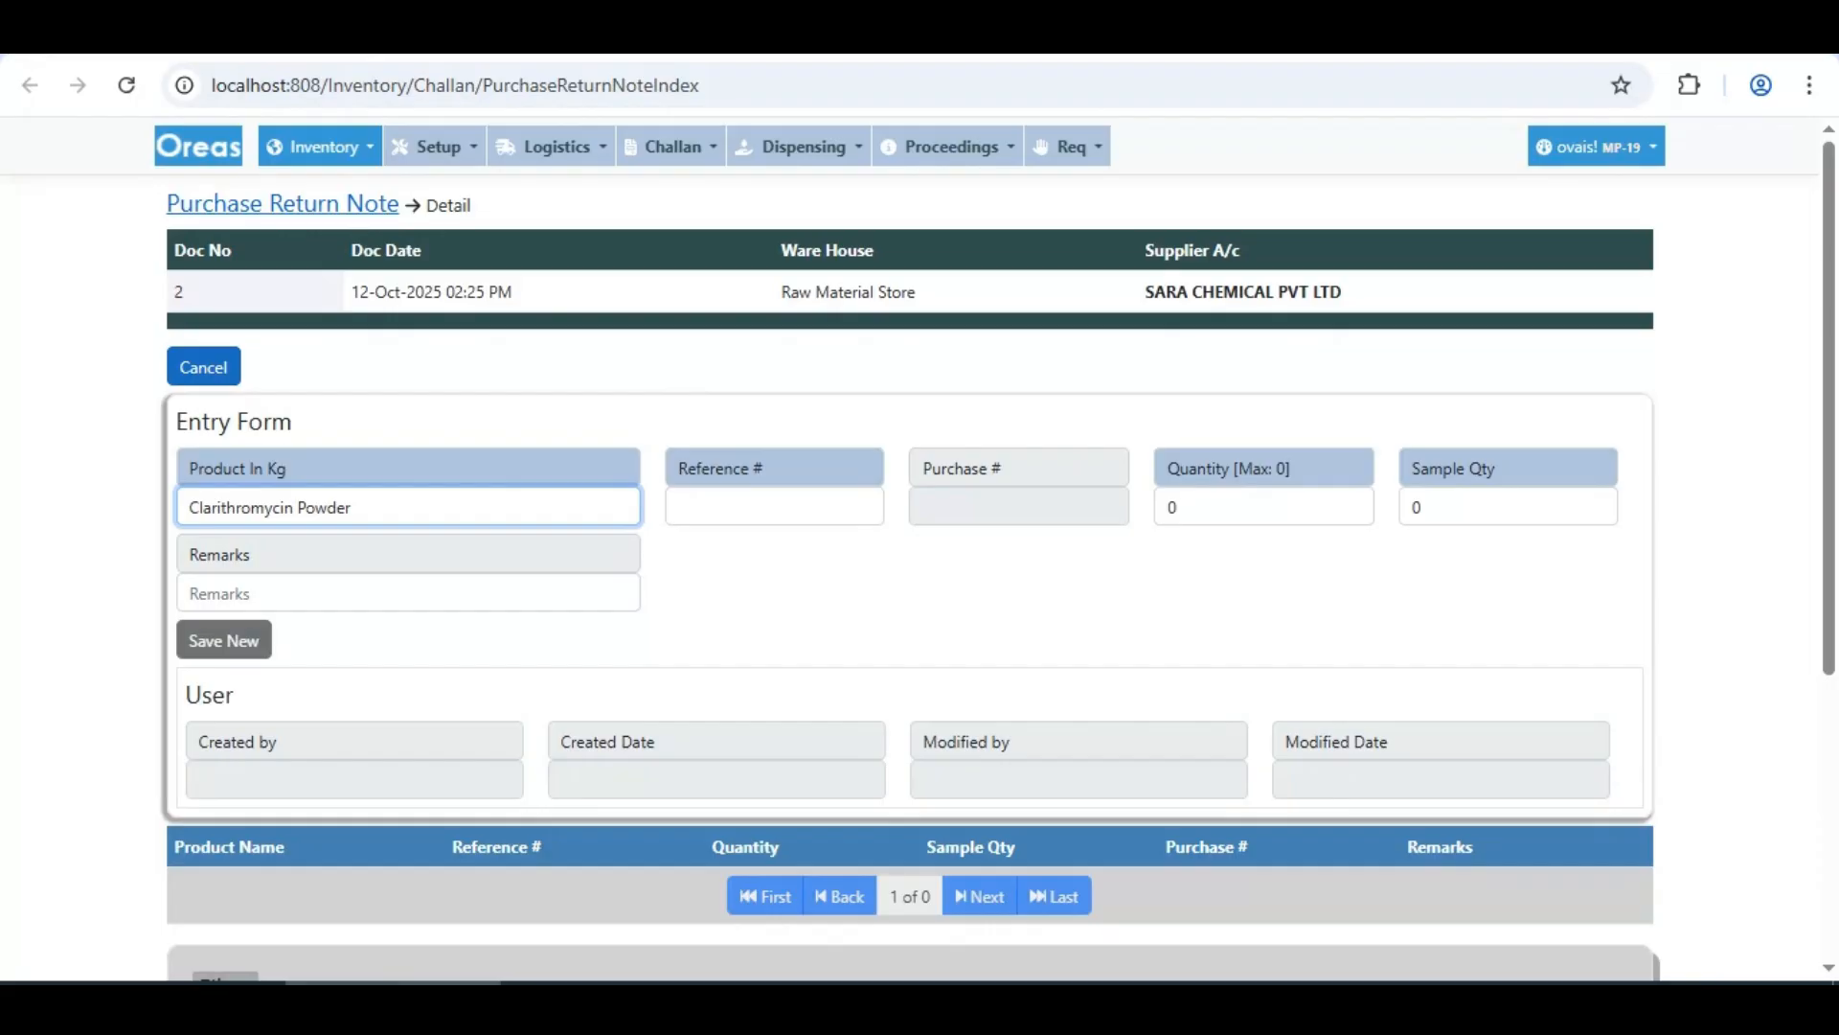
Look up the rejected product's reference in the purchase note and select reference RM-2-25 for the return line
{"action": "left_click", "coordinate": [681, 209]}
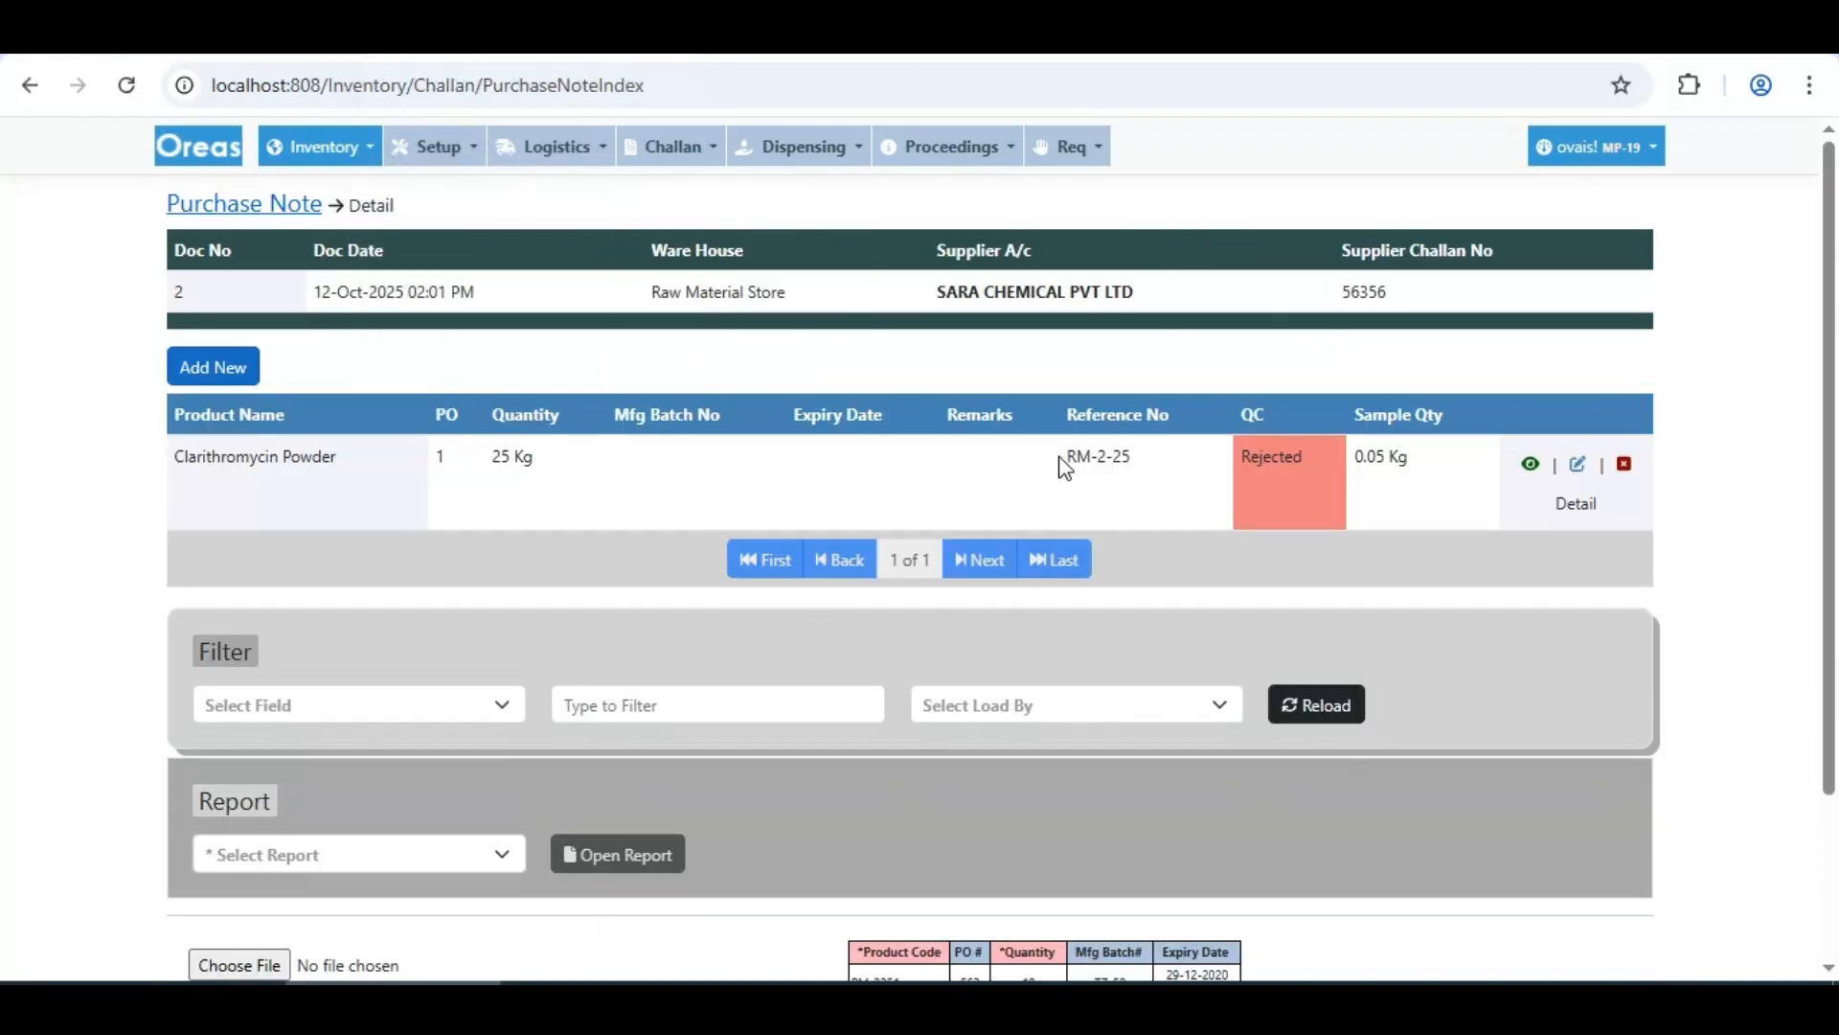
{"action": "left_click_drag", "start_coordinate": [1063, 467], "coordinate": [1137, 471]}
{"action": "key", "text": "alt+Left"}
{"action": "left_click", "coordinate": [739, 512]}
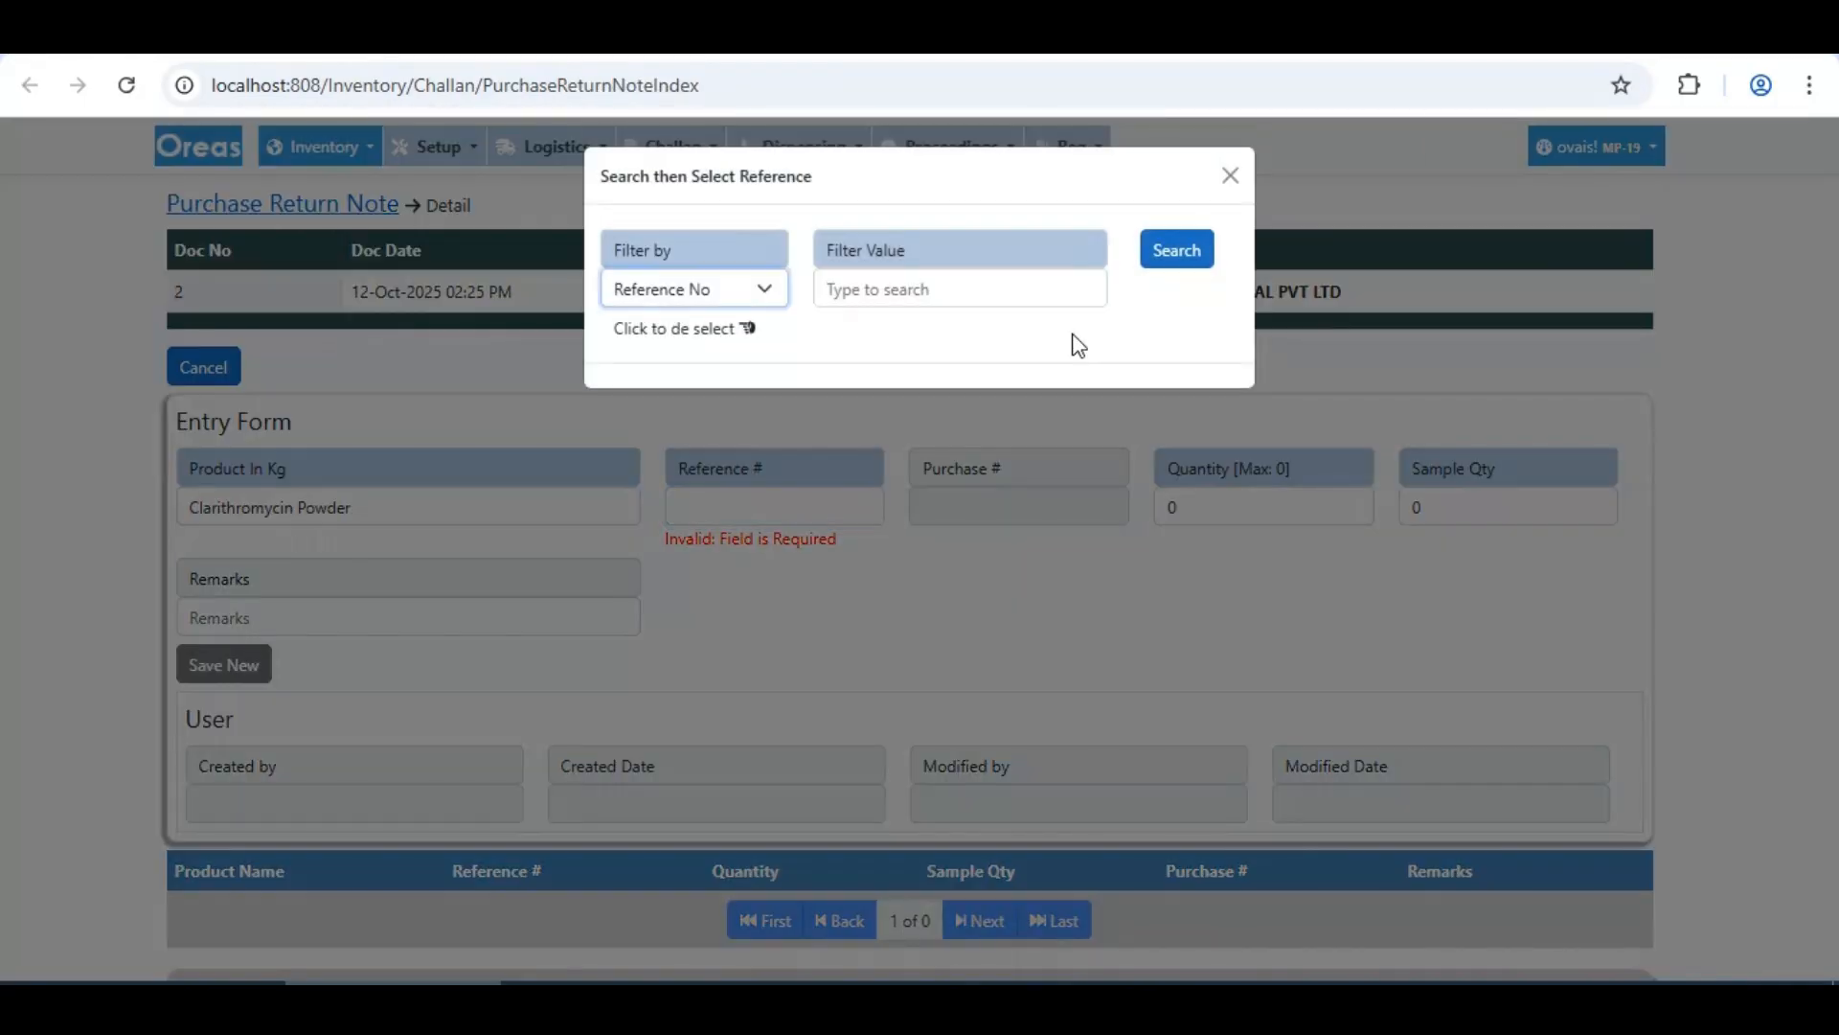
{"action": "left_click", "coordinate": [1184, 261]}
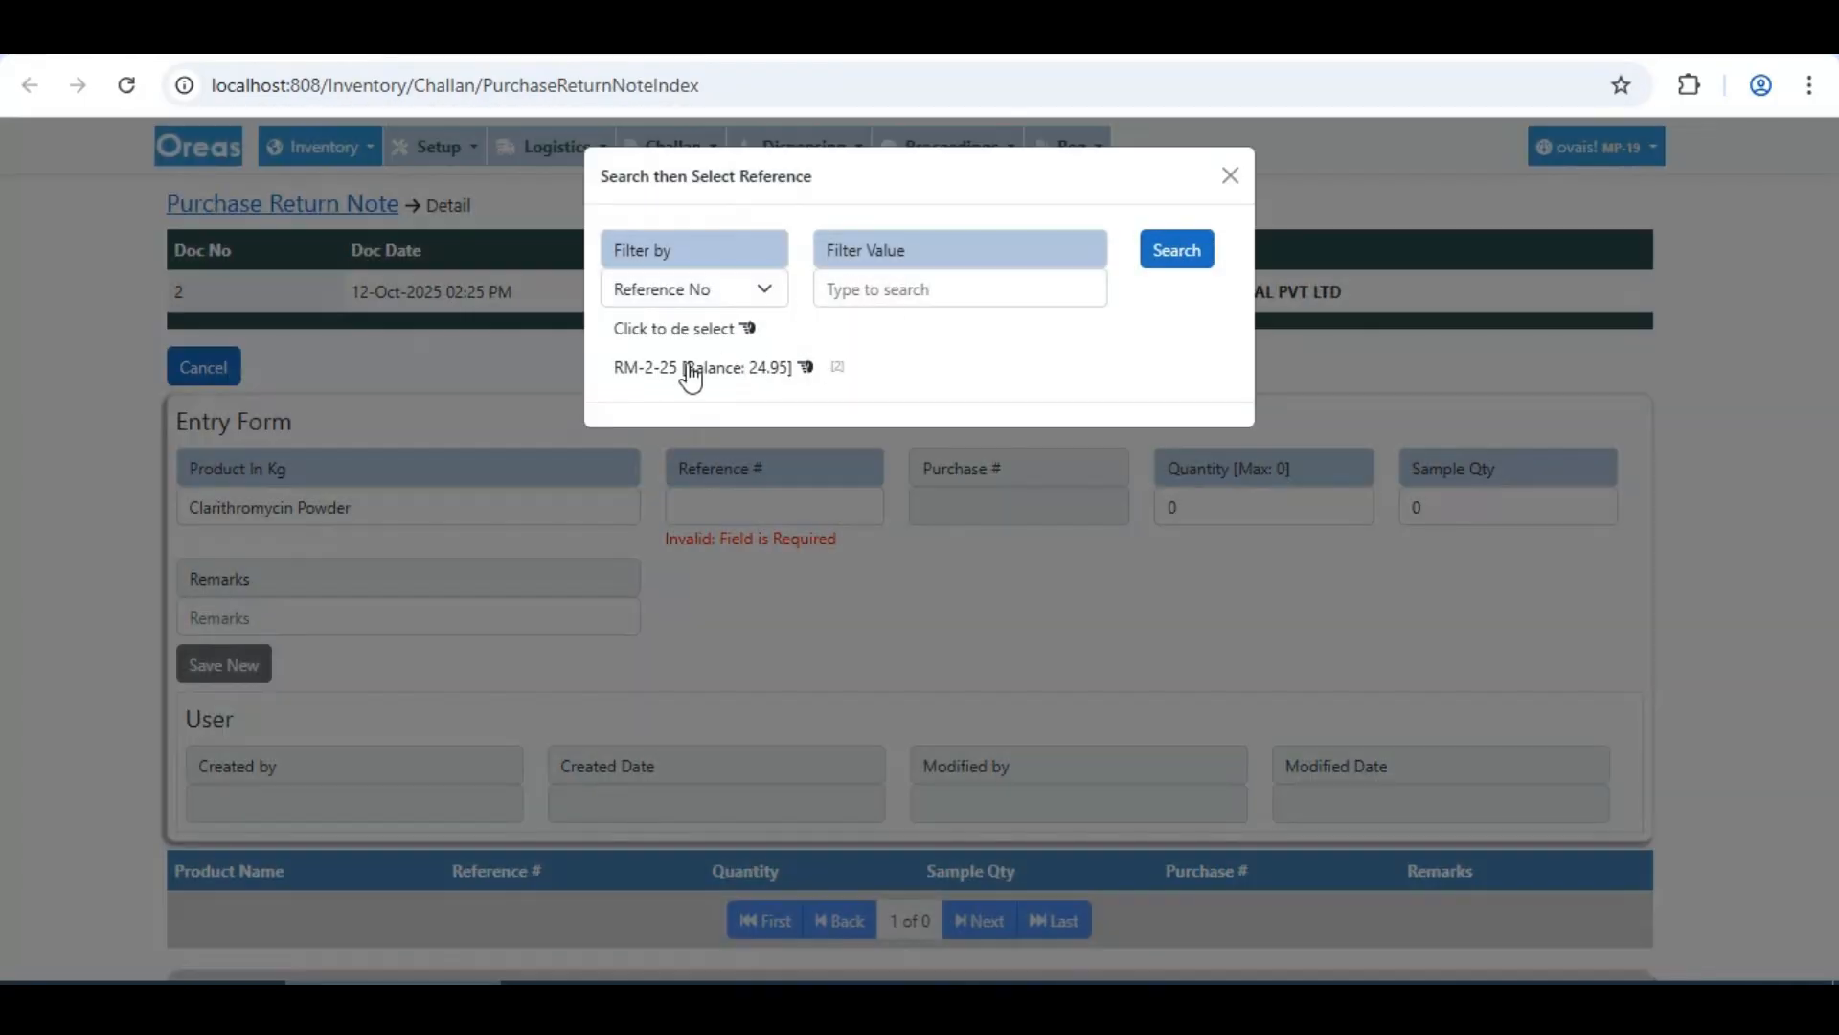
{"action": "left_click", "coordinate": [632, 370]}
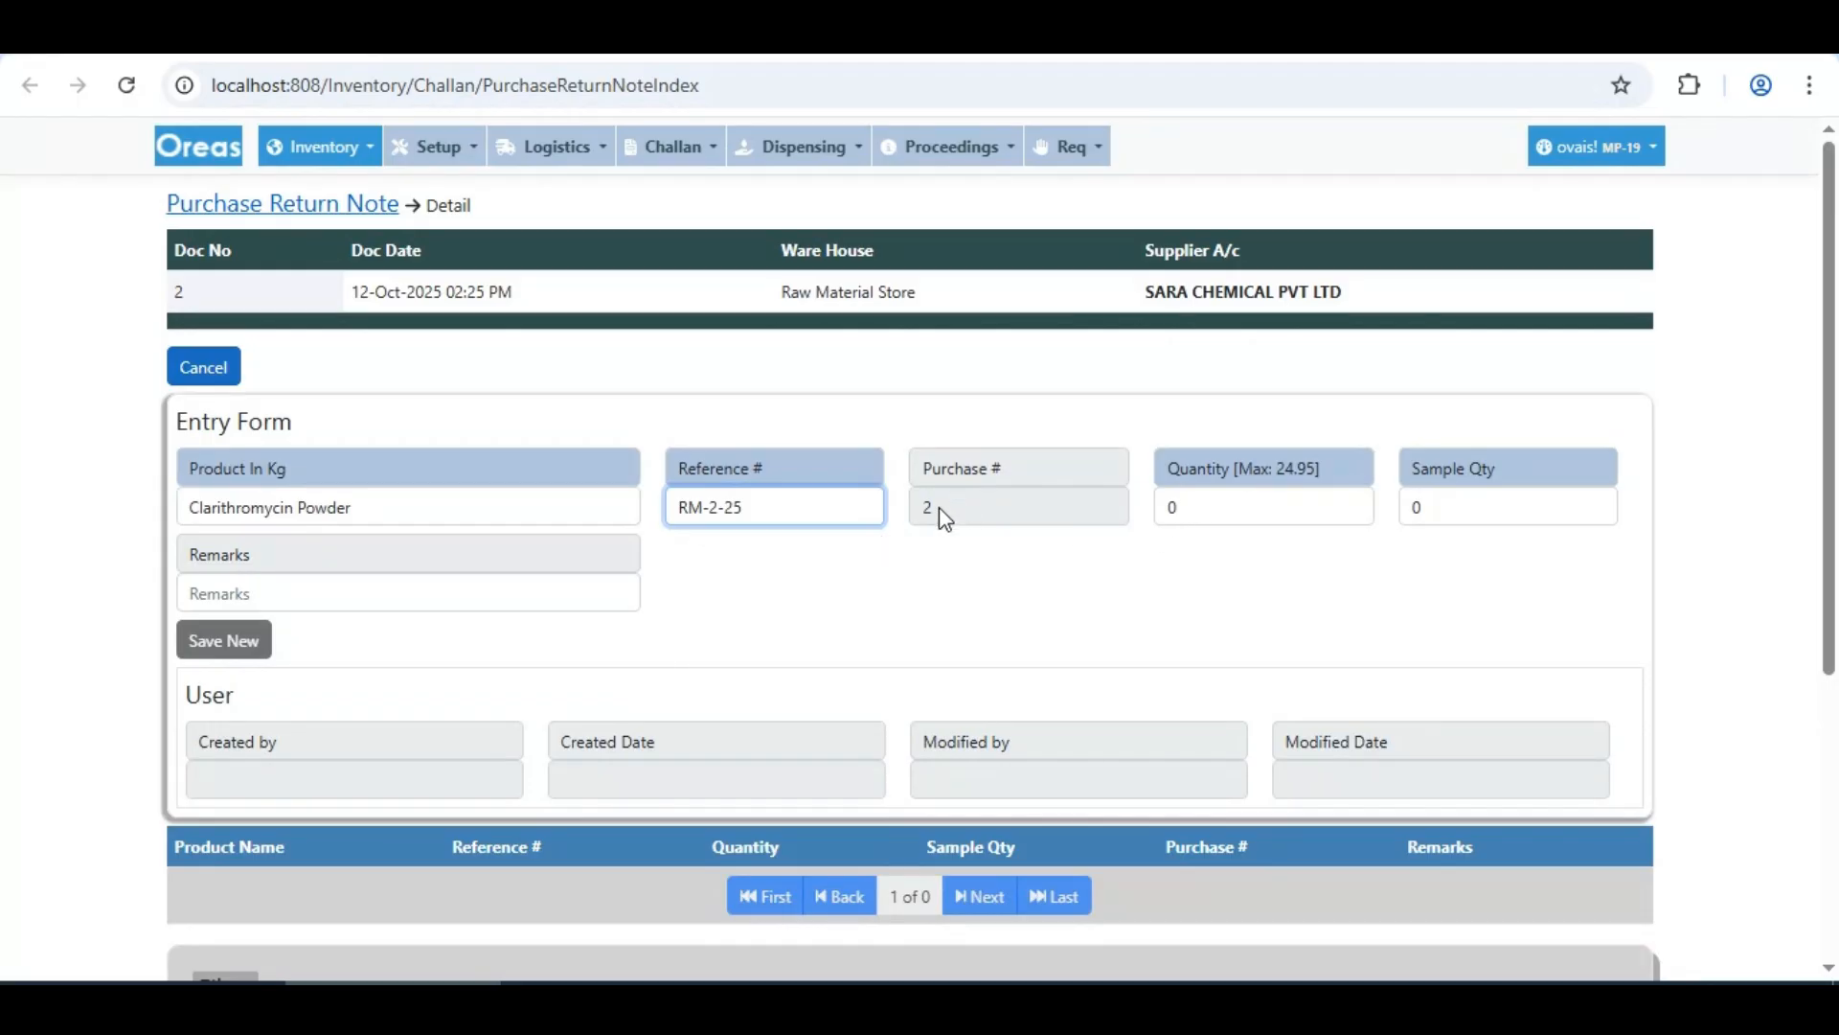
Compare the return line's purchase number with the document number of the original purchase note
{"action": "mouse_move", "coordinate": [936, 511]}
{"action": "left_mouse_down"}
{"action": "mouse_move", "coordinate": [1031, 489]}
{"action": "mouse_move", "coordinate": [926, 482]}
{"action": "left_mouse_up"}
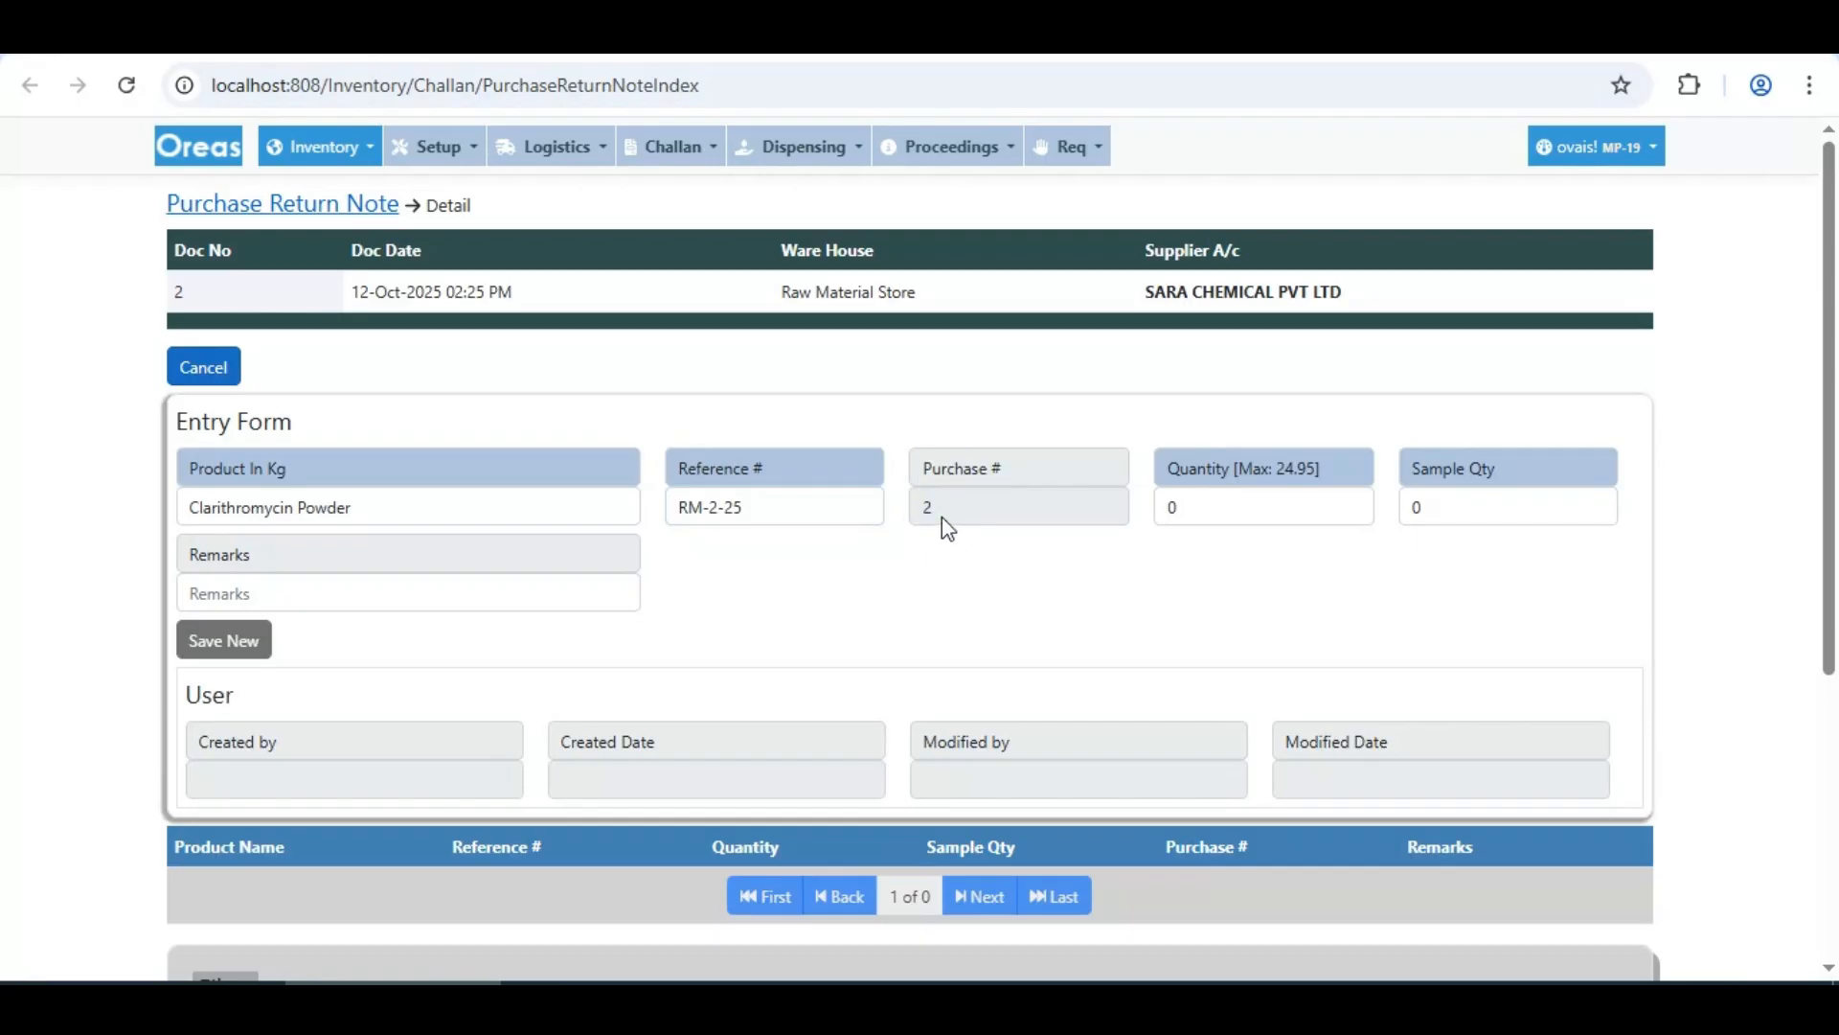
{"action": "key", "text": "ctrl+Tab"}
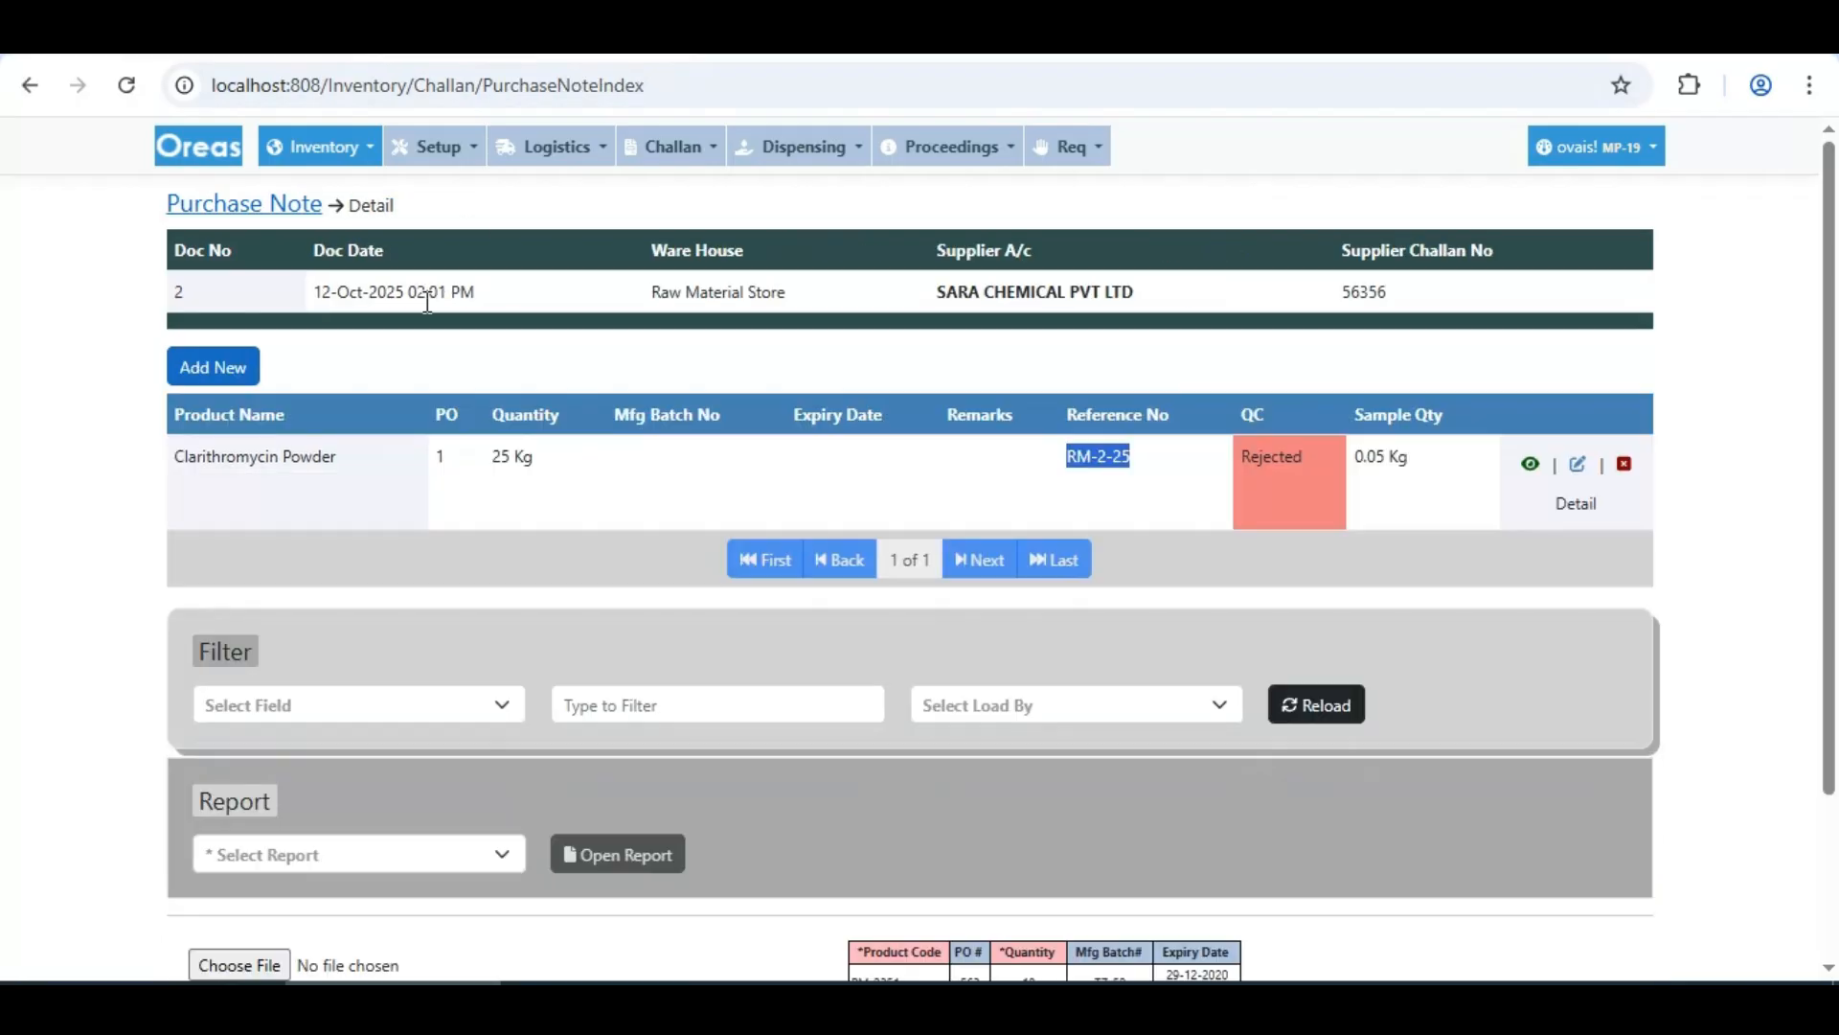
{"action": "double_click", "coordinate": [175, 295]}
{"action": "key", "text": "ctrl+Tab"}
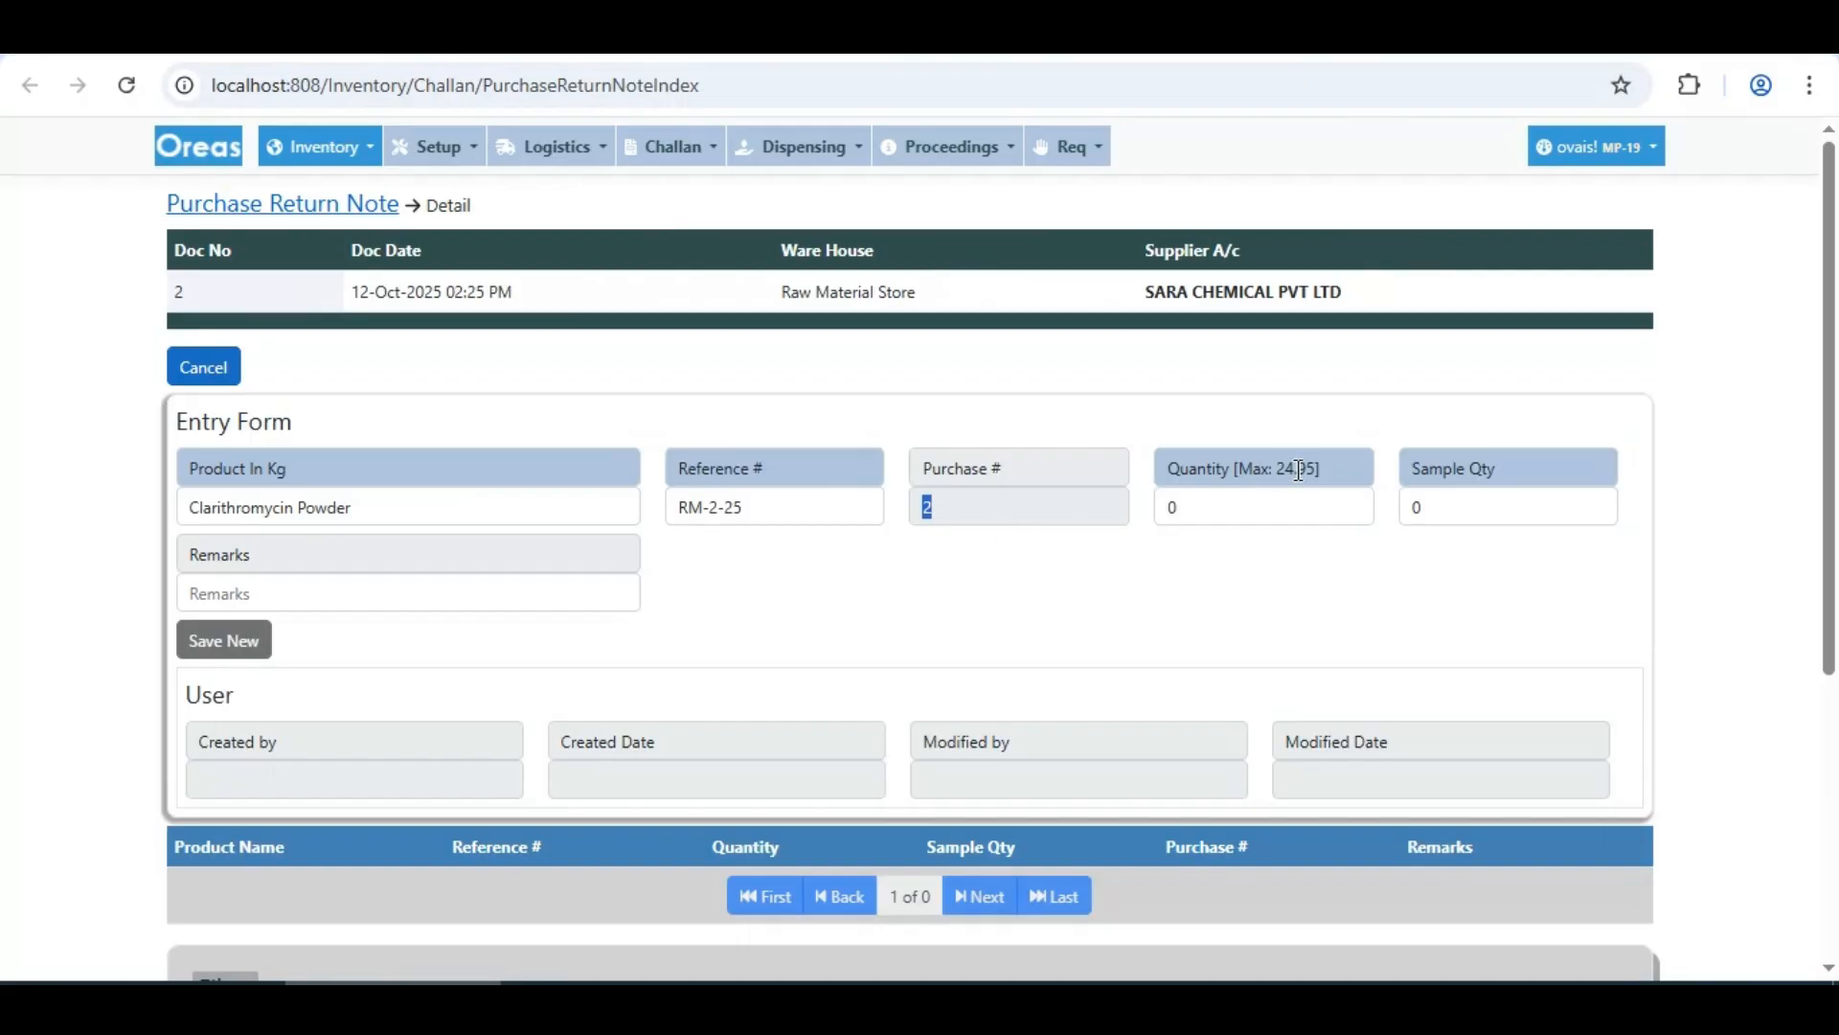
Set the return line's quantity to the allowed maximum of 24.95 kg
{"action": "left_click", "coordinate": [1251, 512]}
{"action": "type", "text": "24.95"}
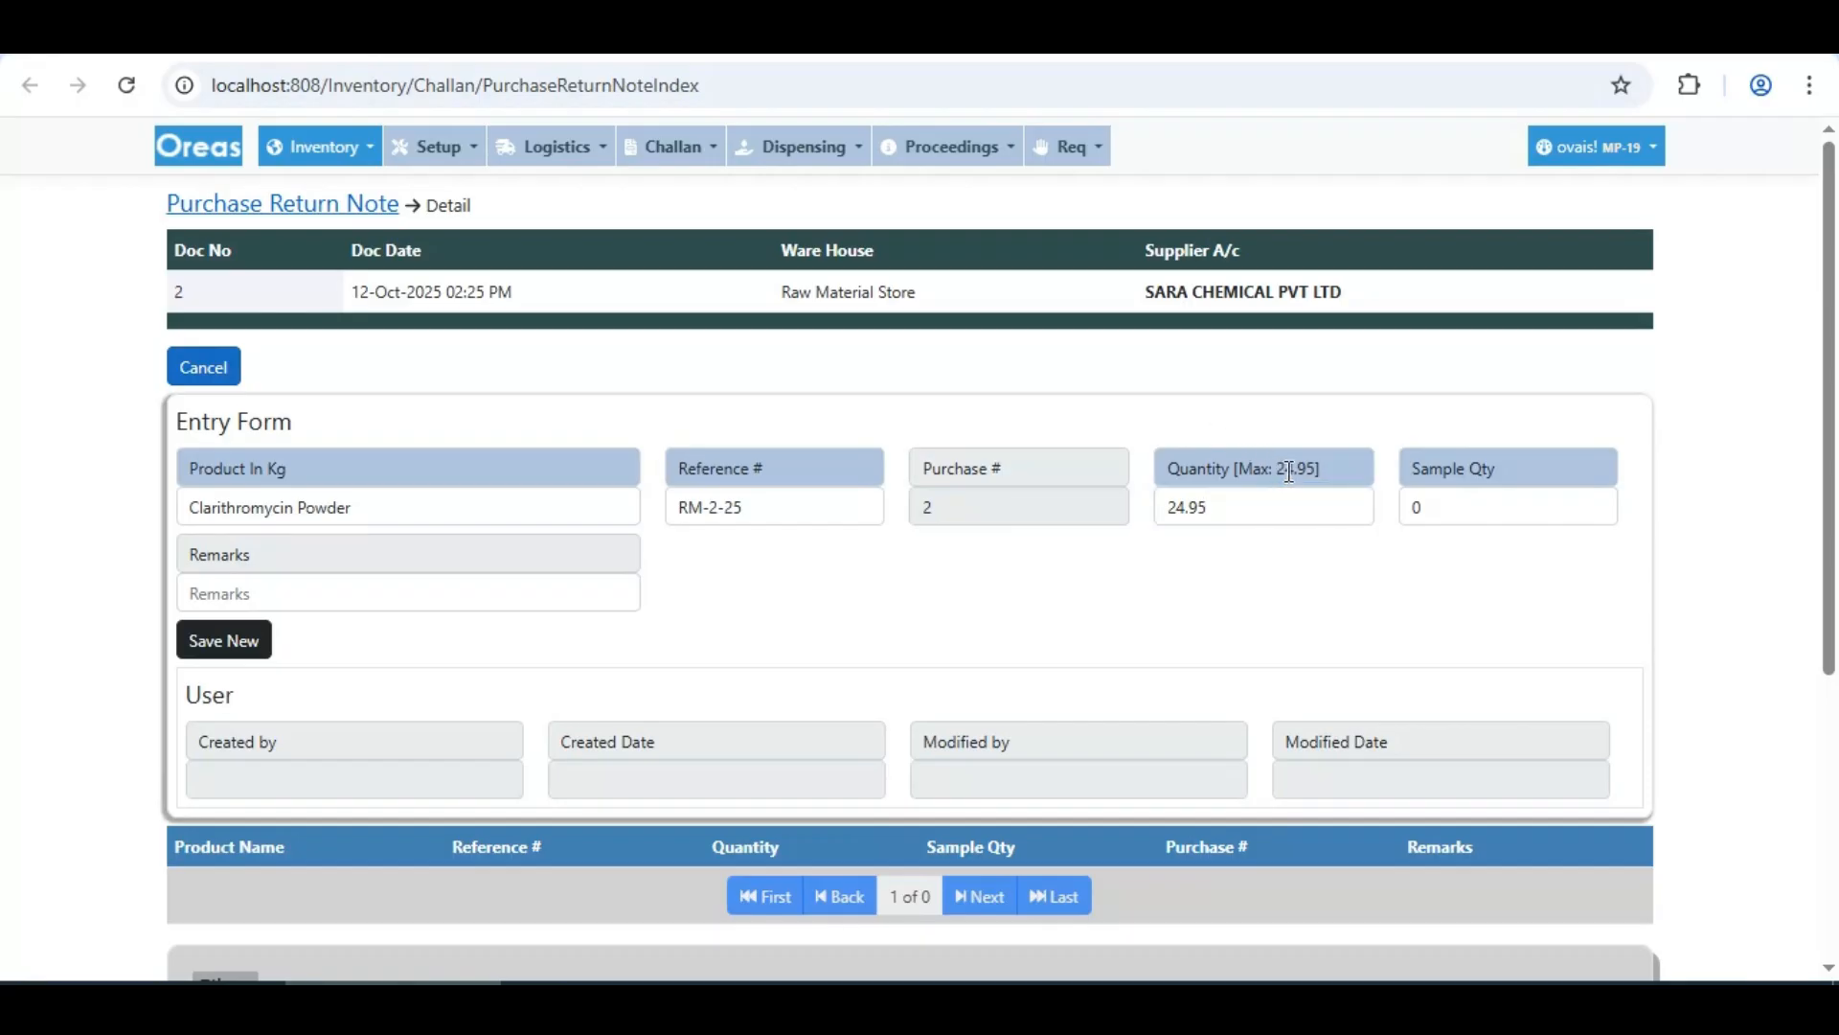
{"action": "double_click", "coordinate": [1282, 473]}
Copy the sample quantity 0.05 from the purchase note into the return line's sample quantity
{"action": "left_click", "coordinate": [1463, 518]}
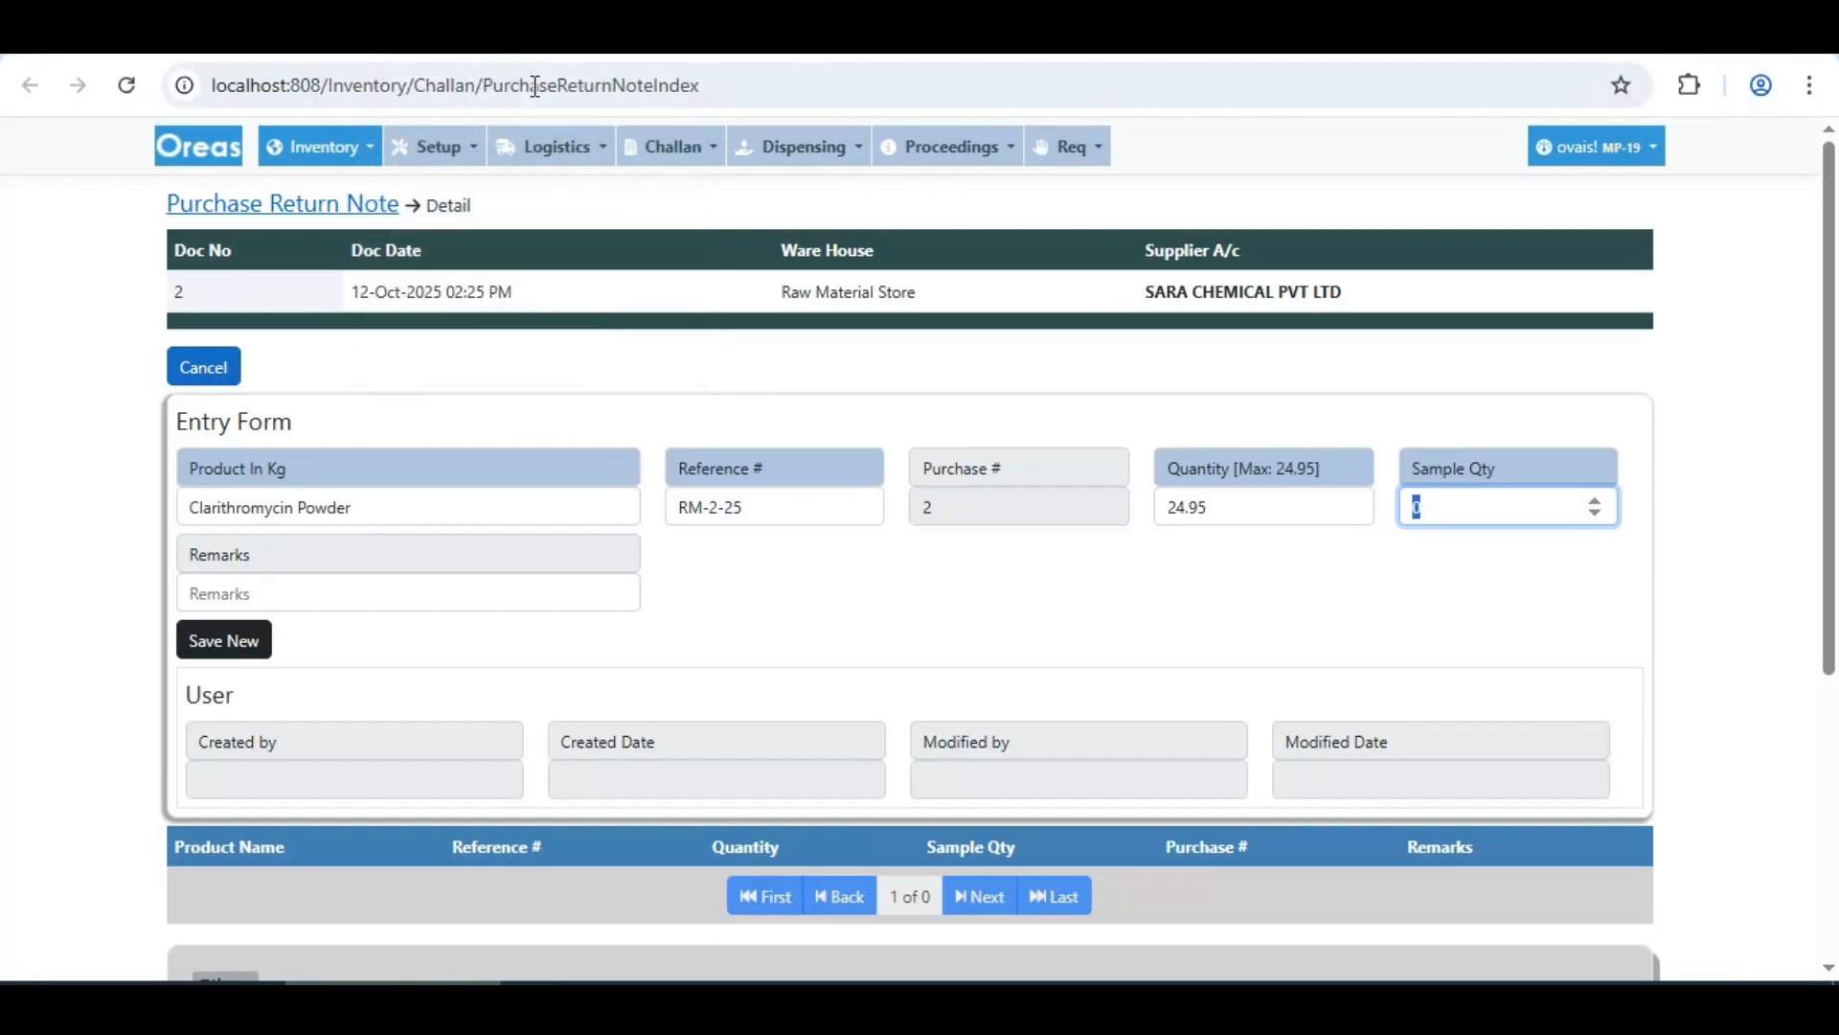
{"action": "key", "text": "ctrl+Tab"}
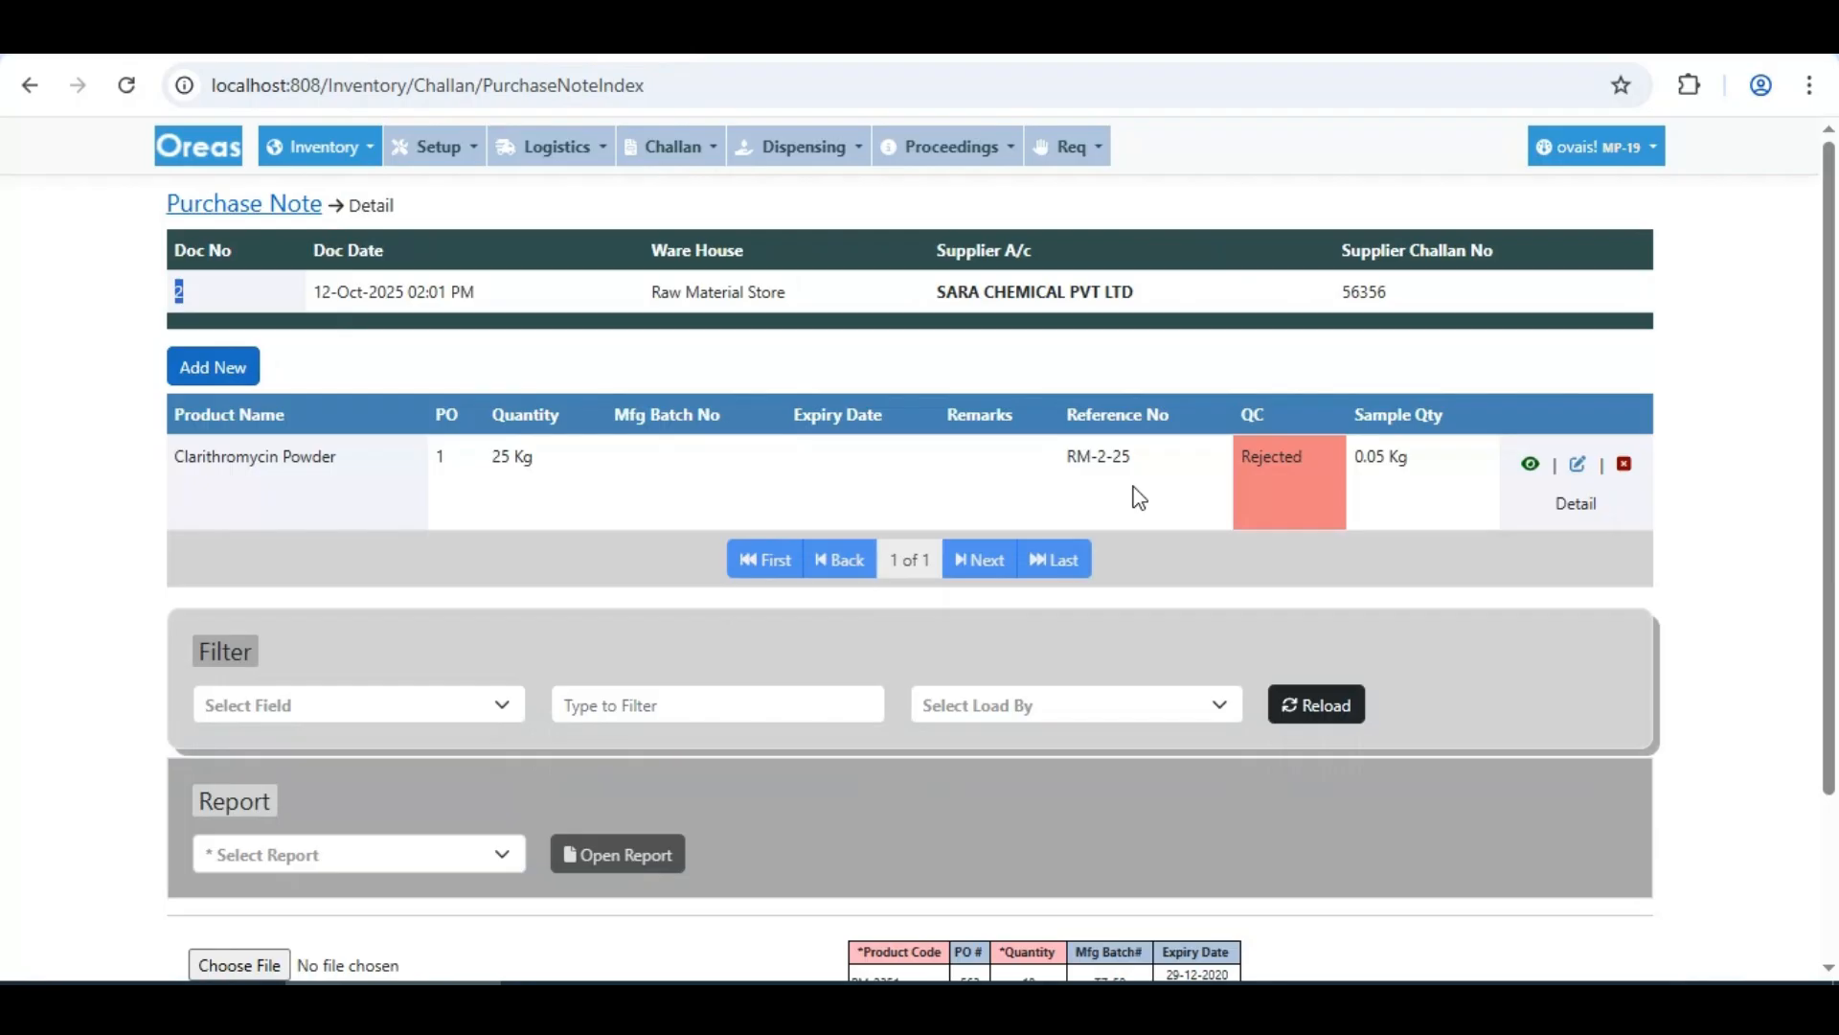
{"action": "left_click", "coordinate": [1409, 526]}
{"action": "left_click_drag", "start_coordinate": [1359, 456], "coordinate": [1385, 459]}
{"action": "key", "text": "ctrl+c"}
{"action": "key", "text": "ctrl+Tab"}
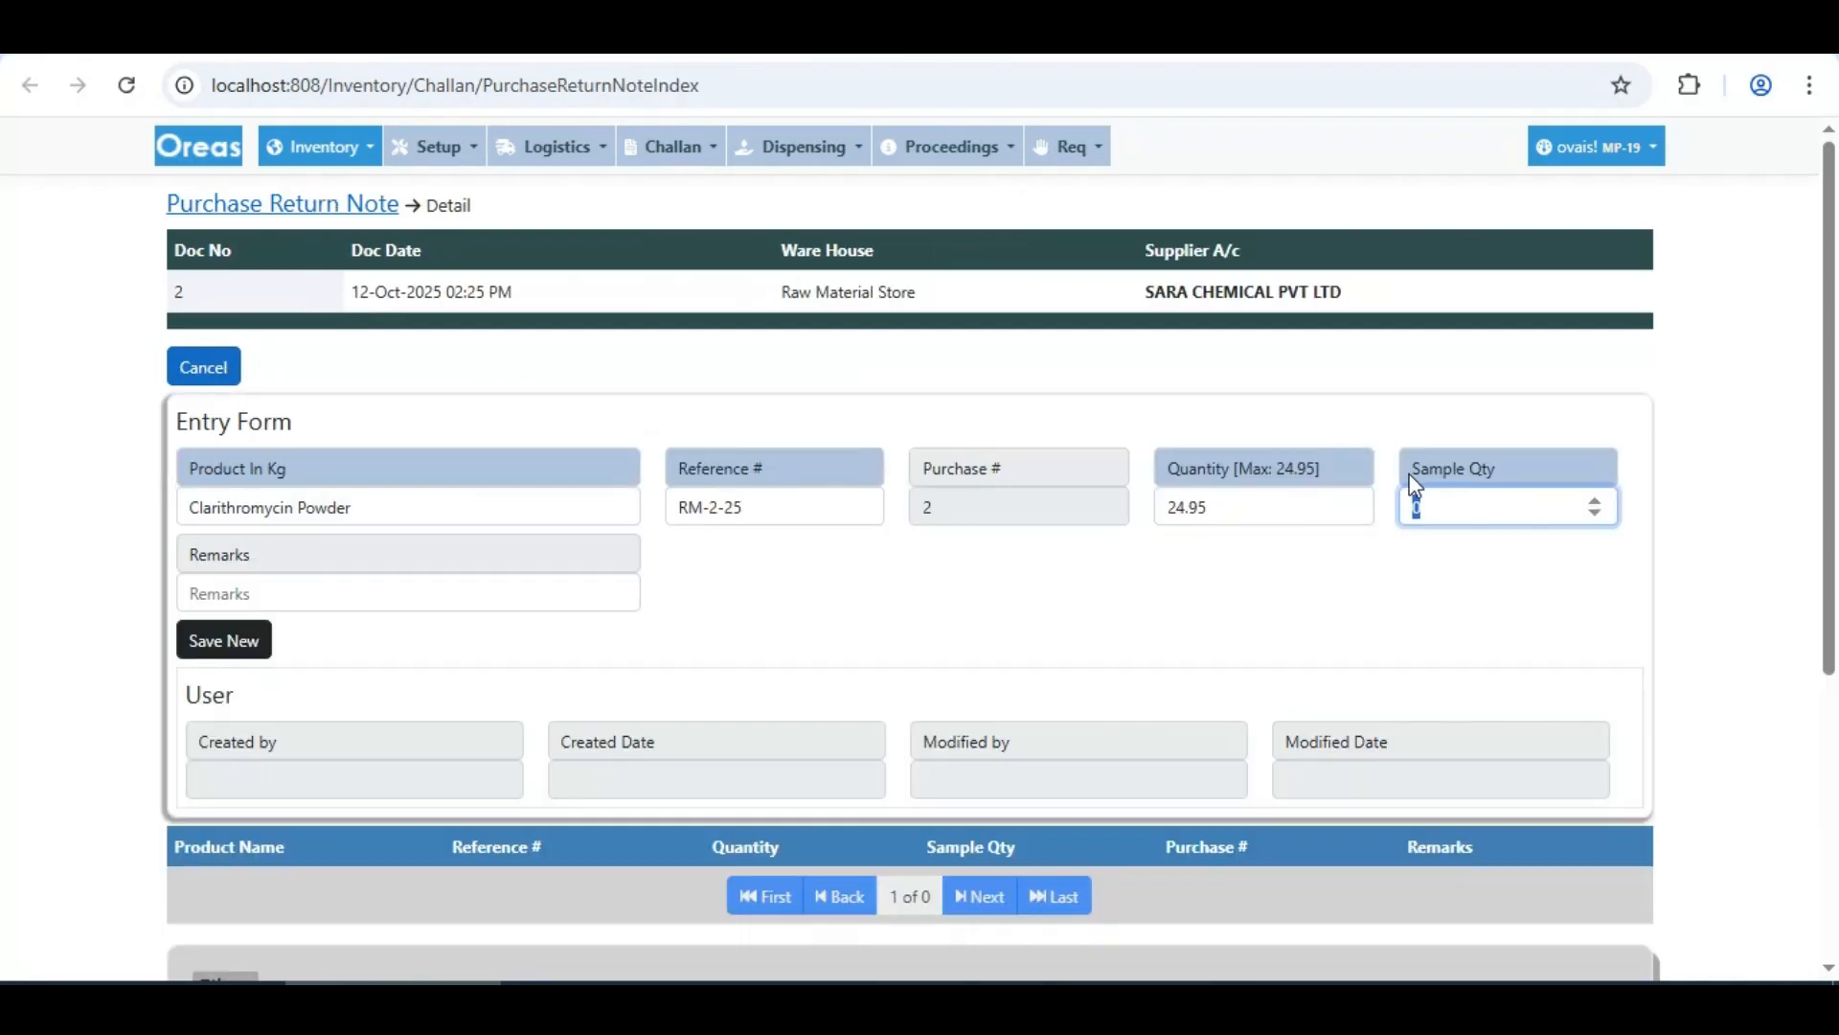
{"action": "key", "text": "BackSpace"}
{"action": "left_click", "coordinate": [1203, 508]}
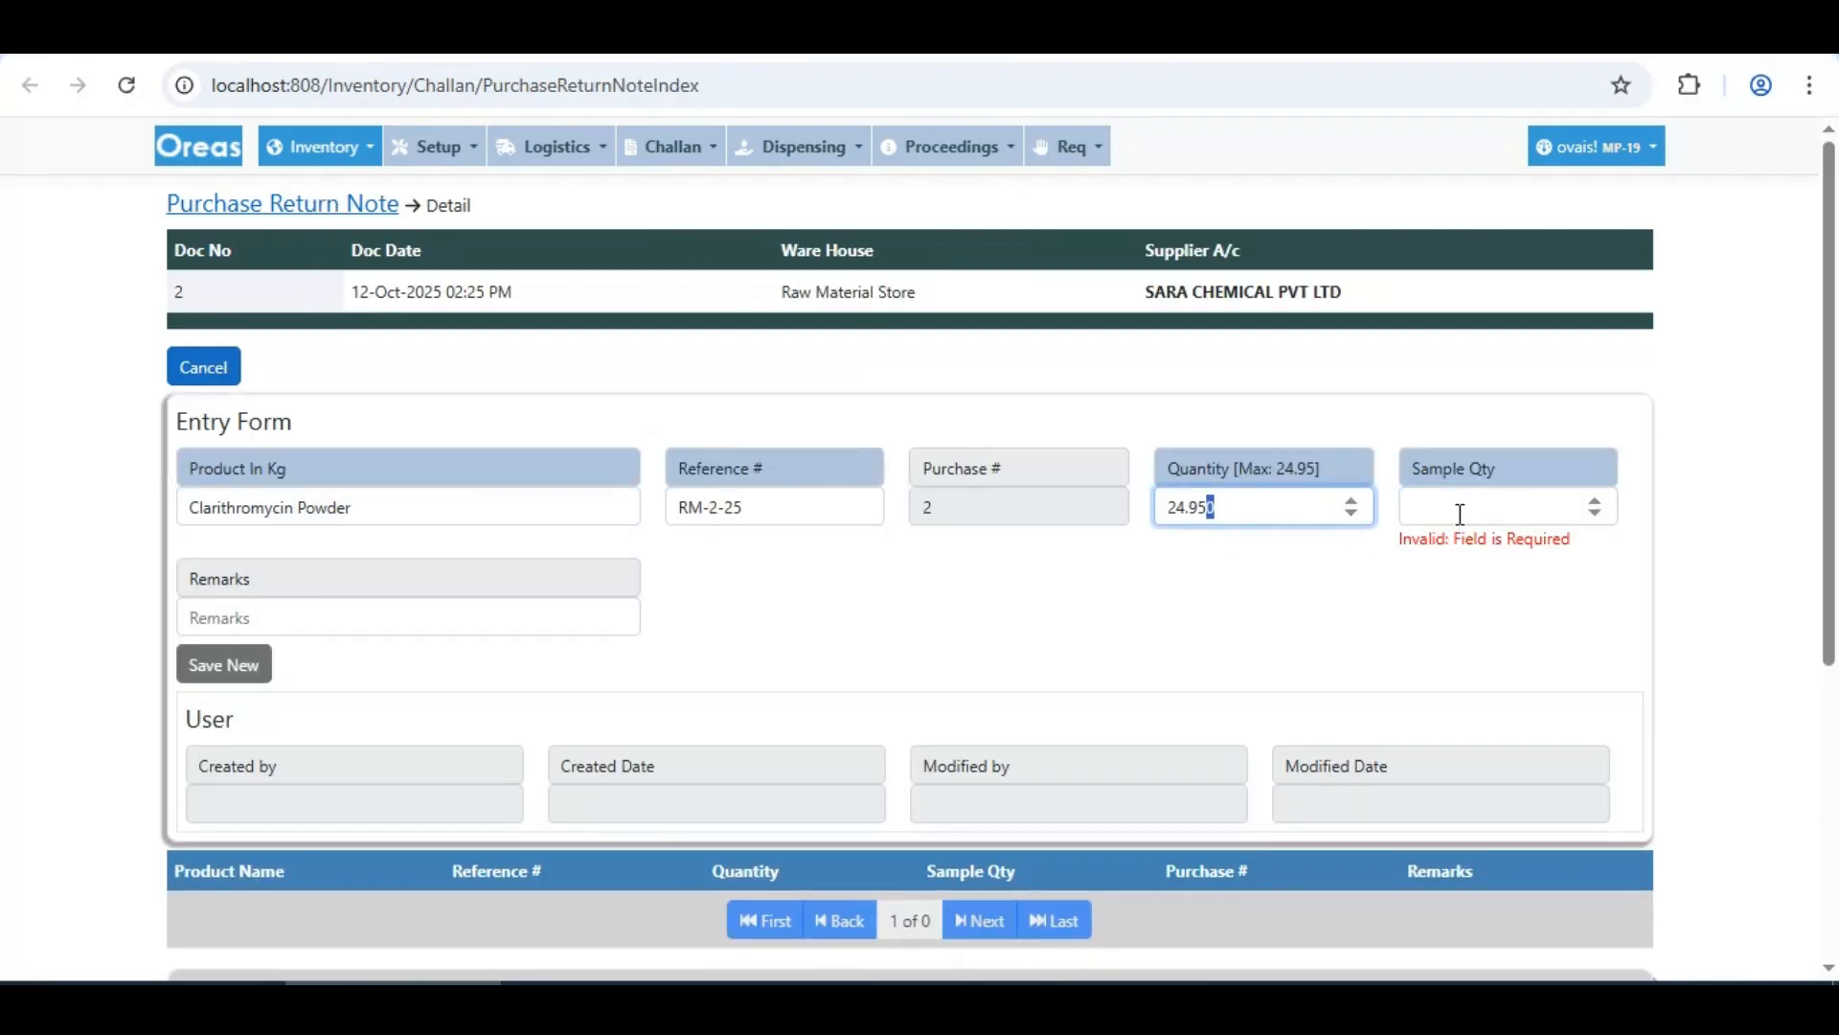
{"action": "left_click", "coordinate": [1460, 509]}
{"action": "key", "text": "ctrl+v"}
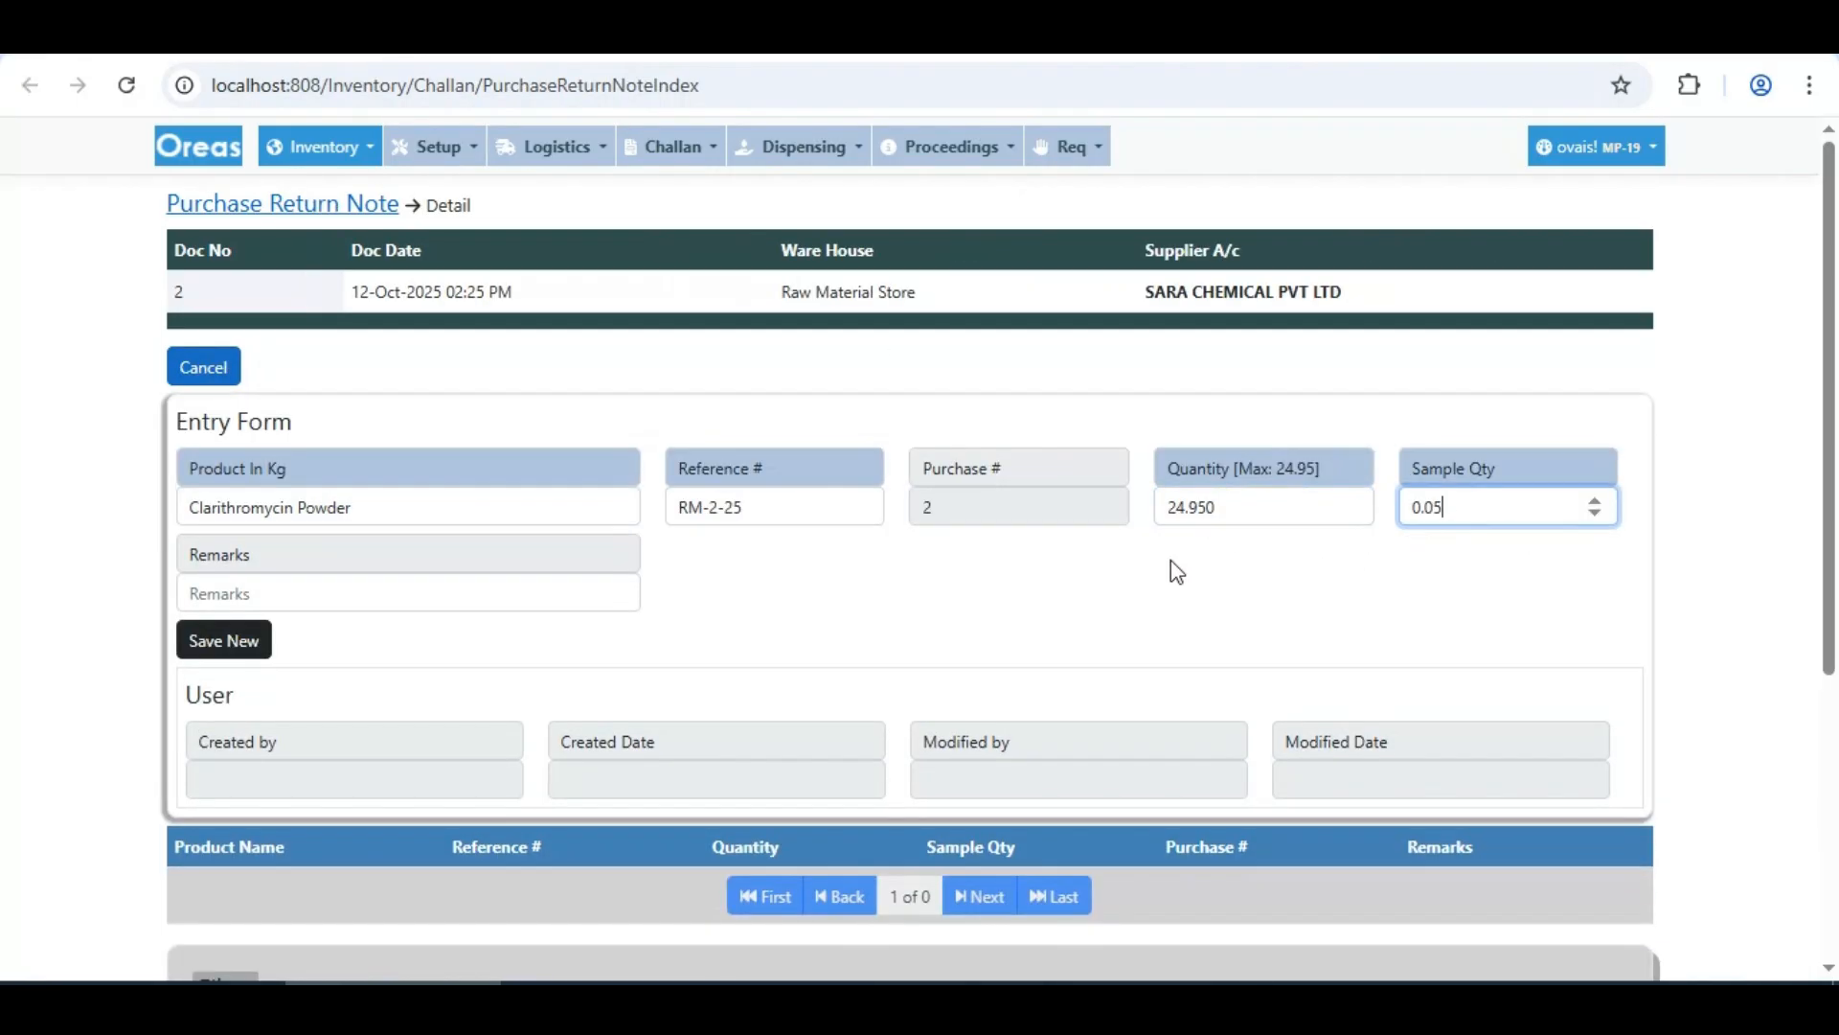
Save the Clarithromycin Powder return line with quantity 24.95 and confirm saving
{"action": "left_click", "coordinate": [1254, 514]}
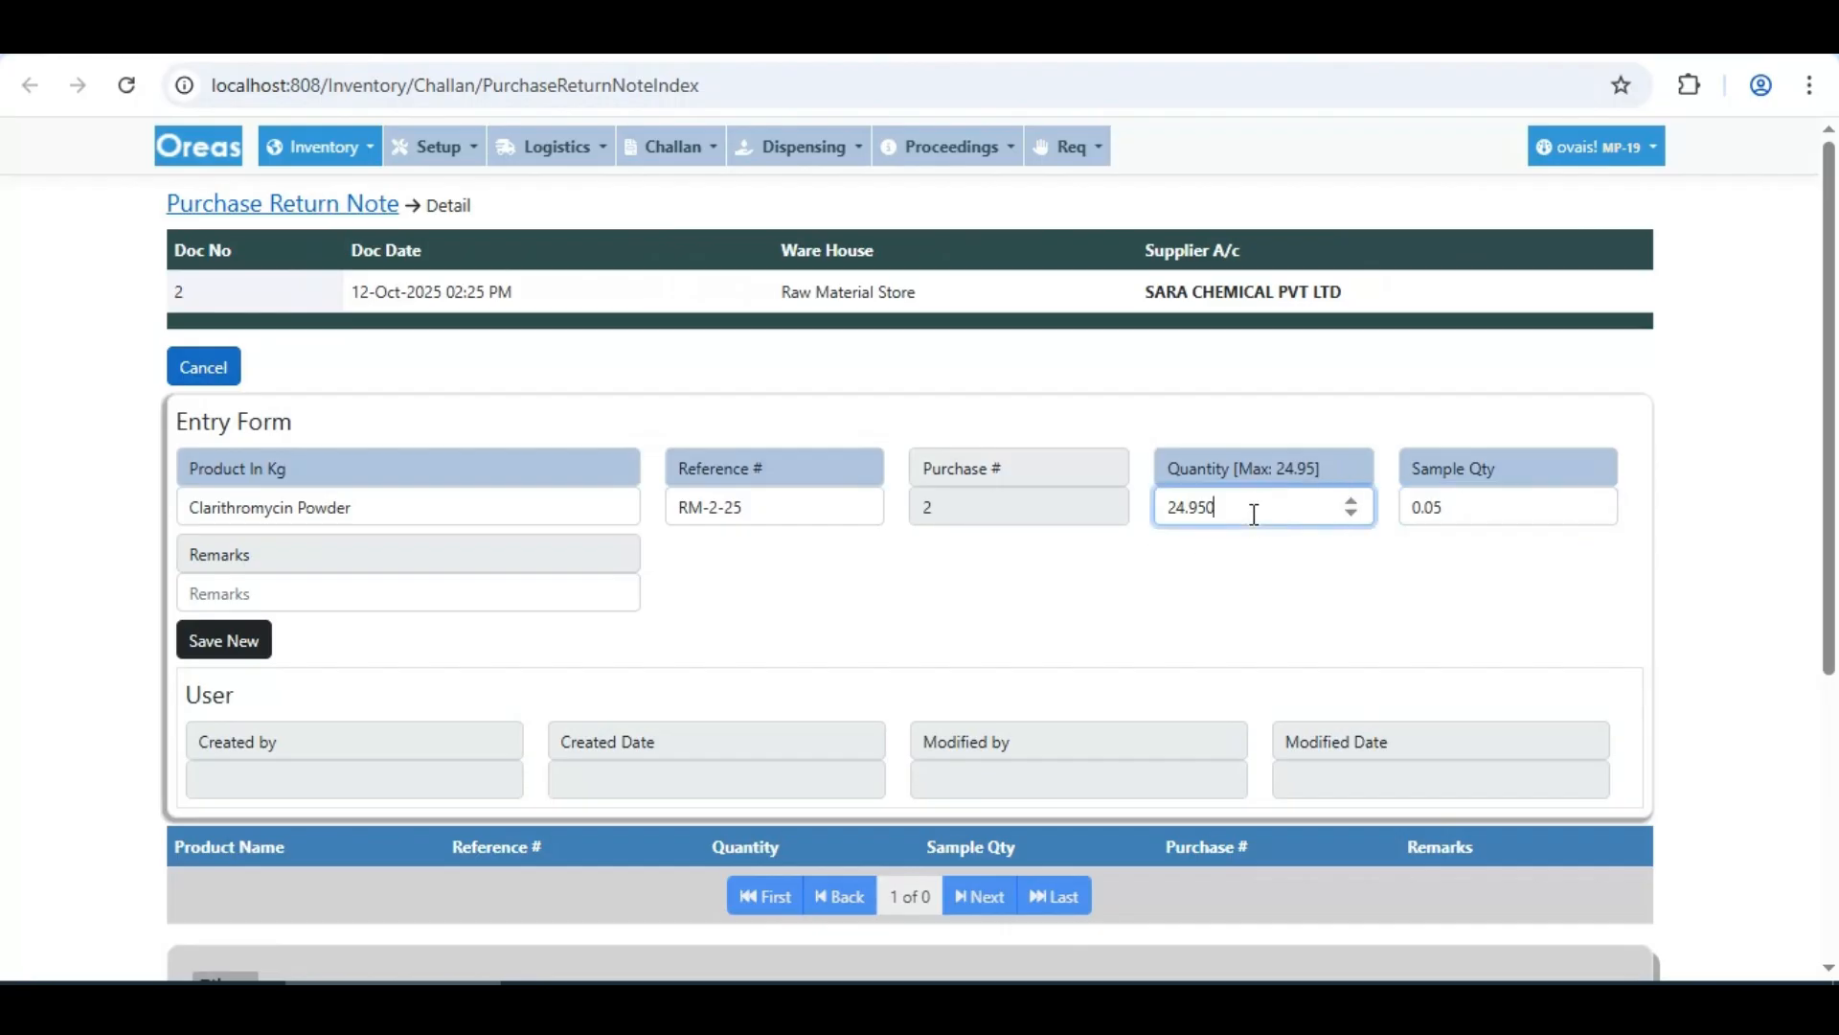
{"action": "left_click", "coordinate": [247, 651]}
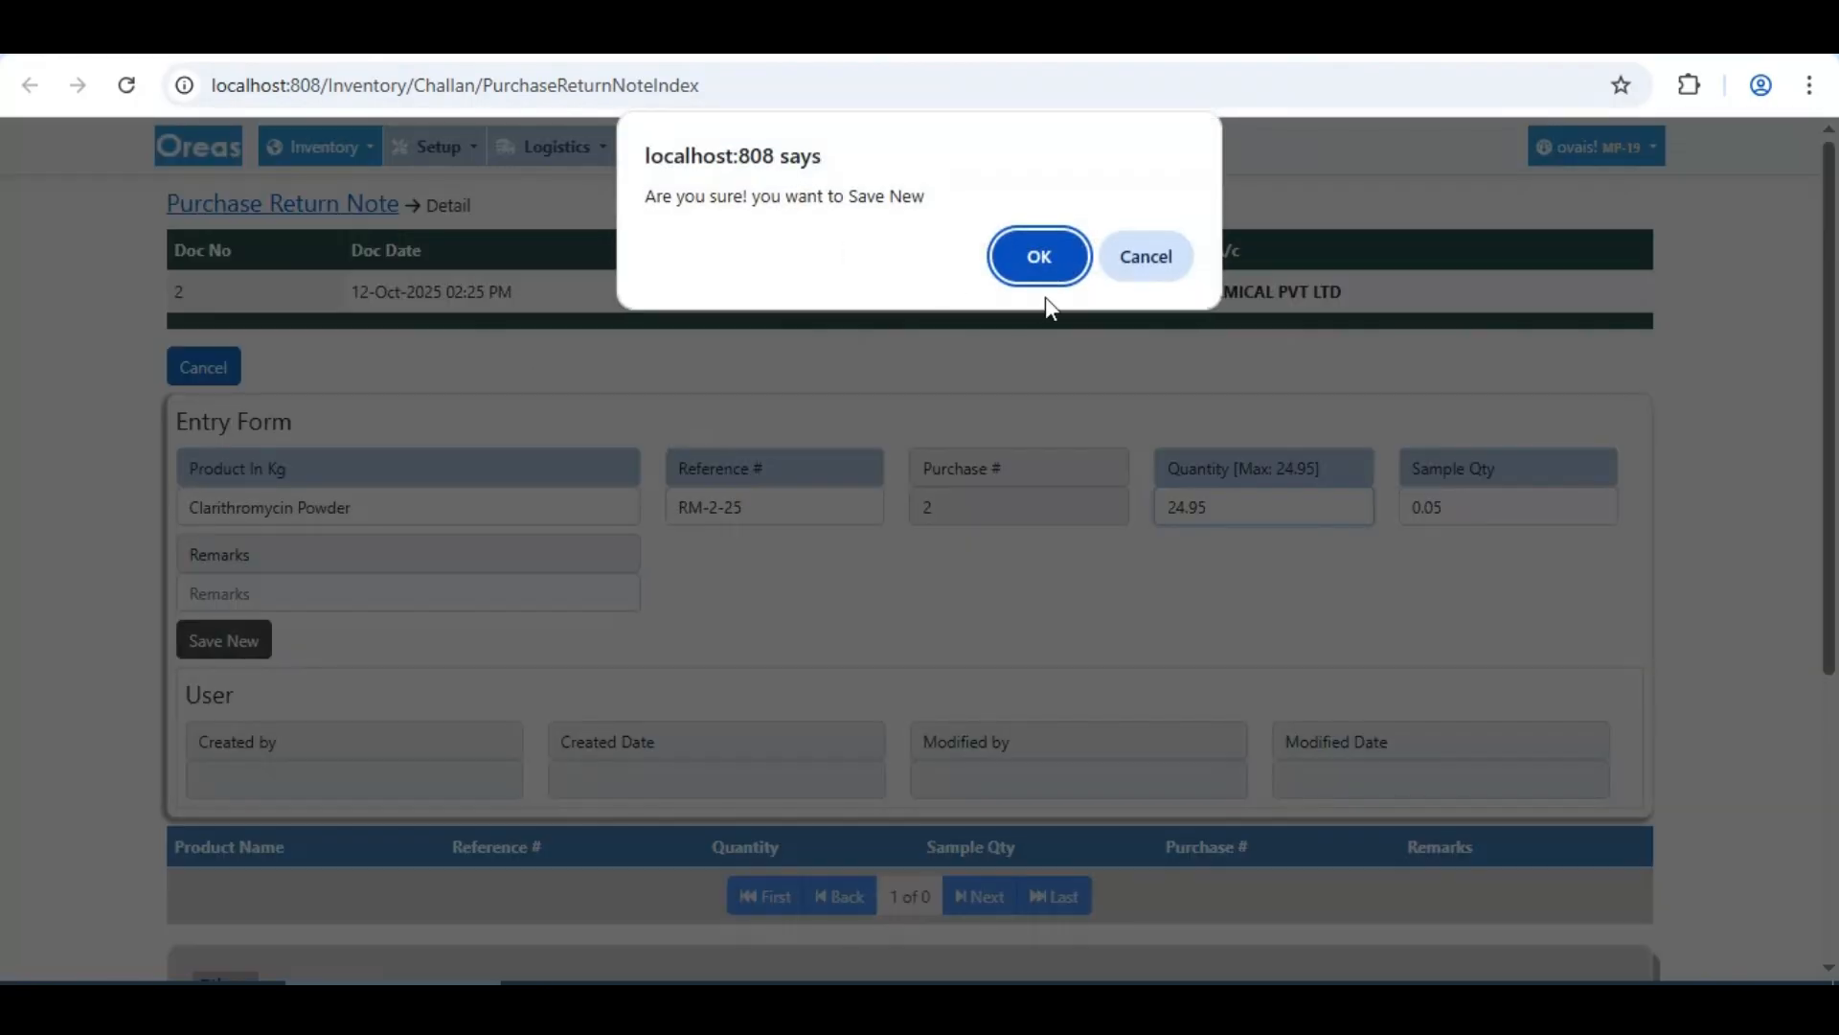
{"action": "left_click", "coordinate": [1038, 257]}
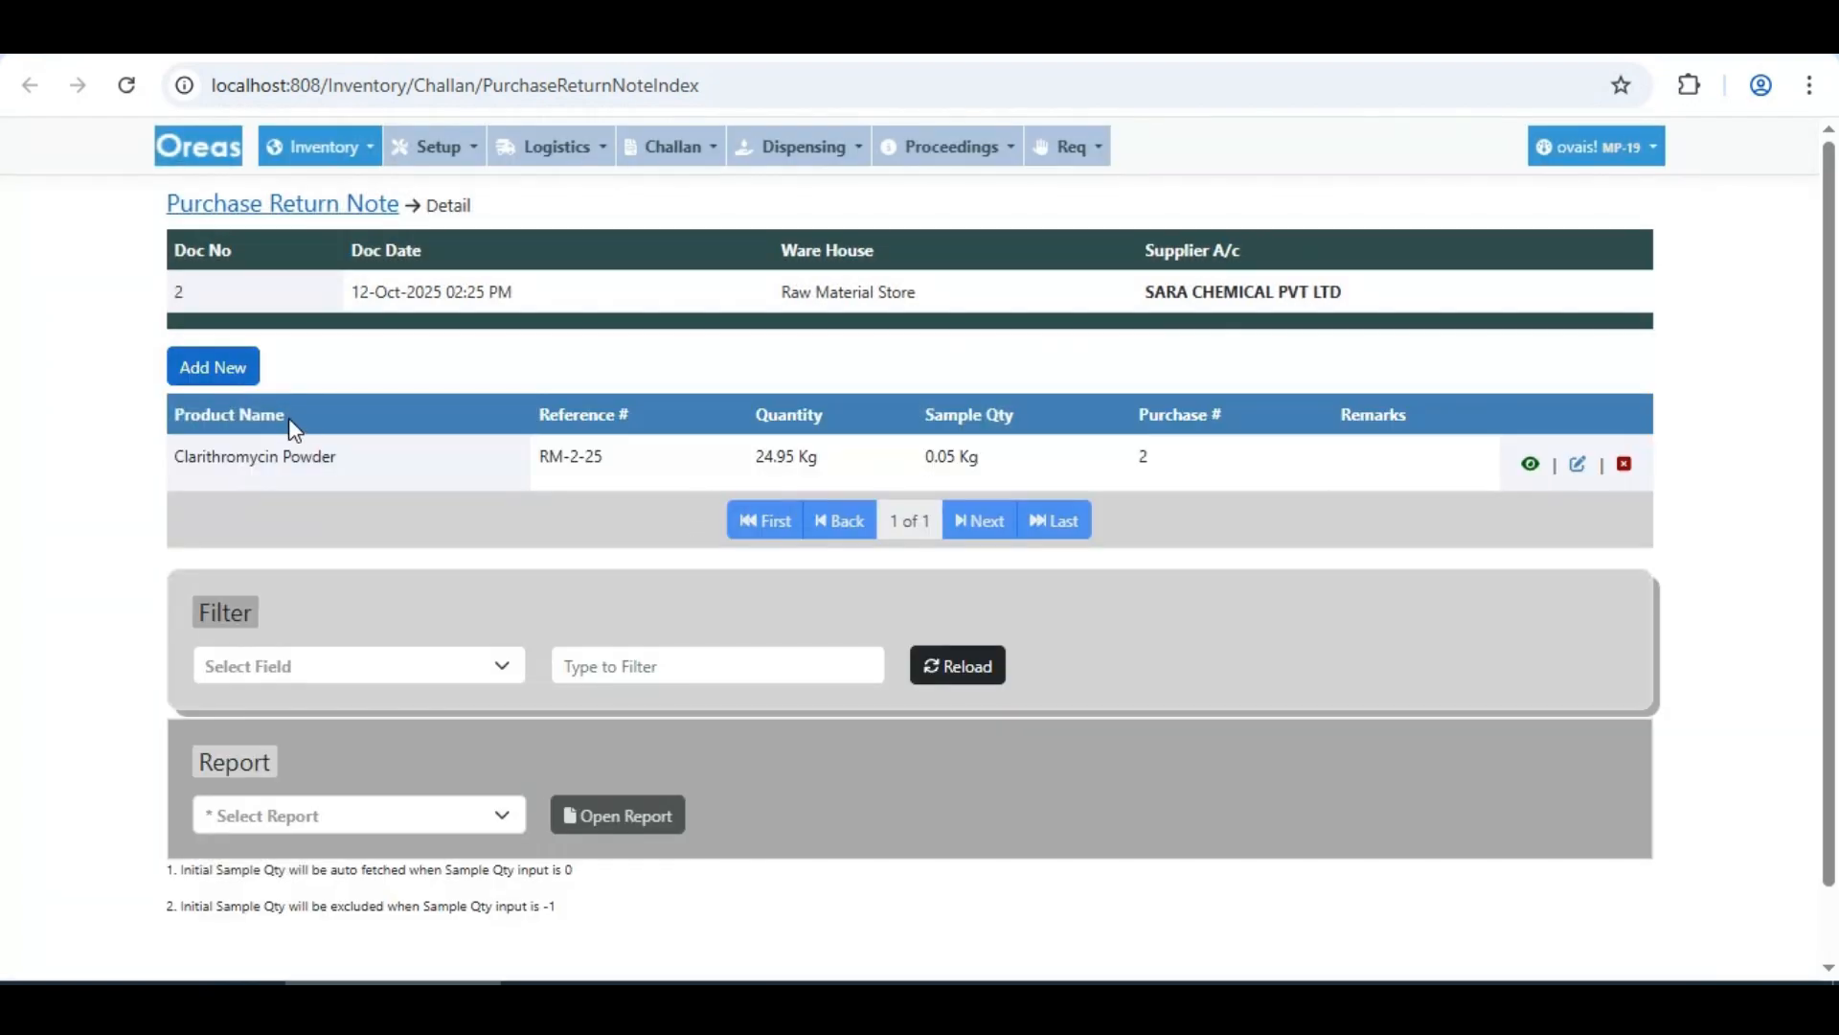
Open the local purchase orders page (PO Local) in a new browser tab
{"action": "left_click", "coordinate": [587, 151]}
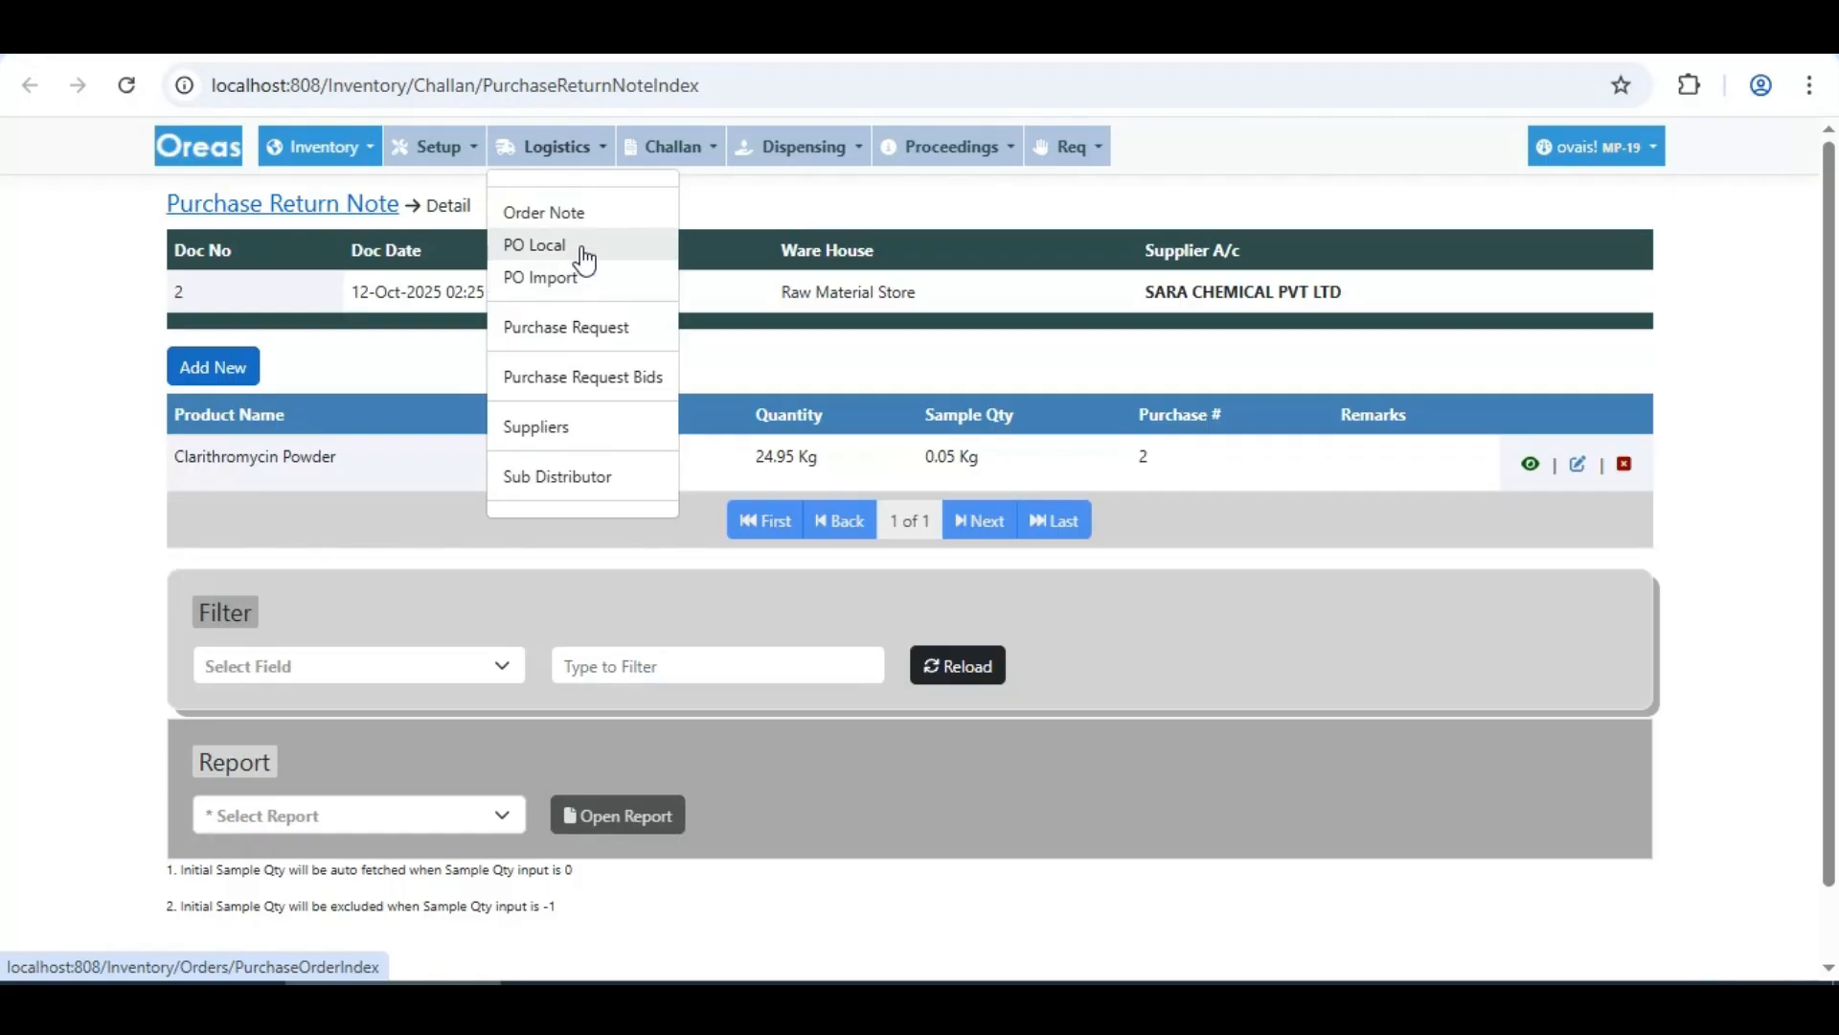
{"action": "right_click", "coordinate": [583, 251]}
{"action": "left_click", "coordinate": [628, 279]}
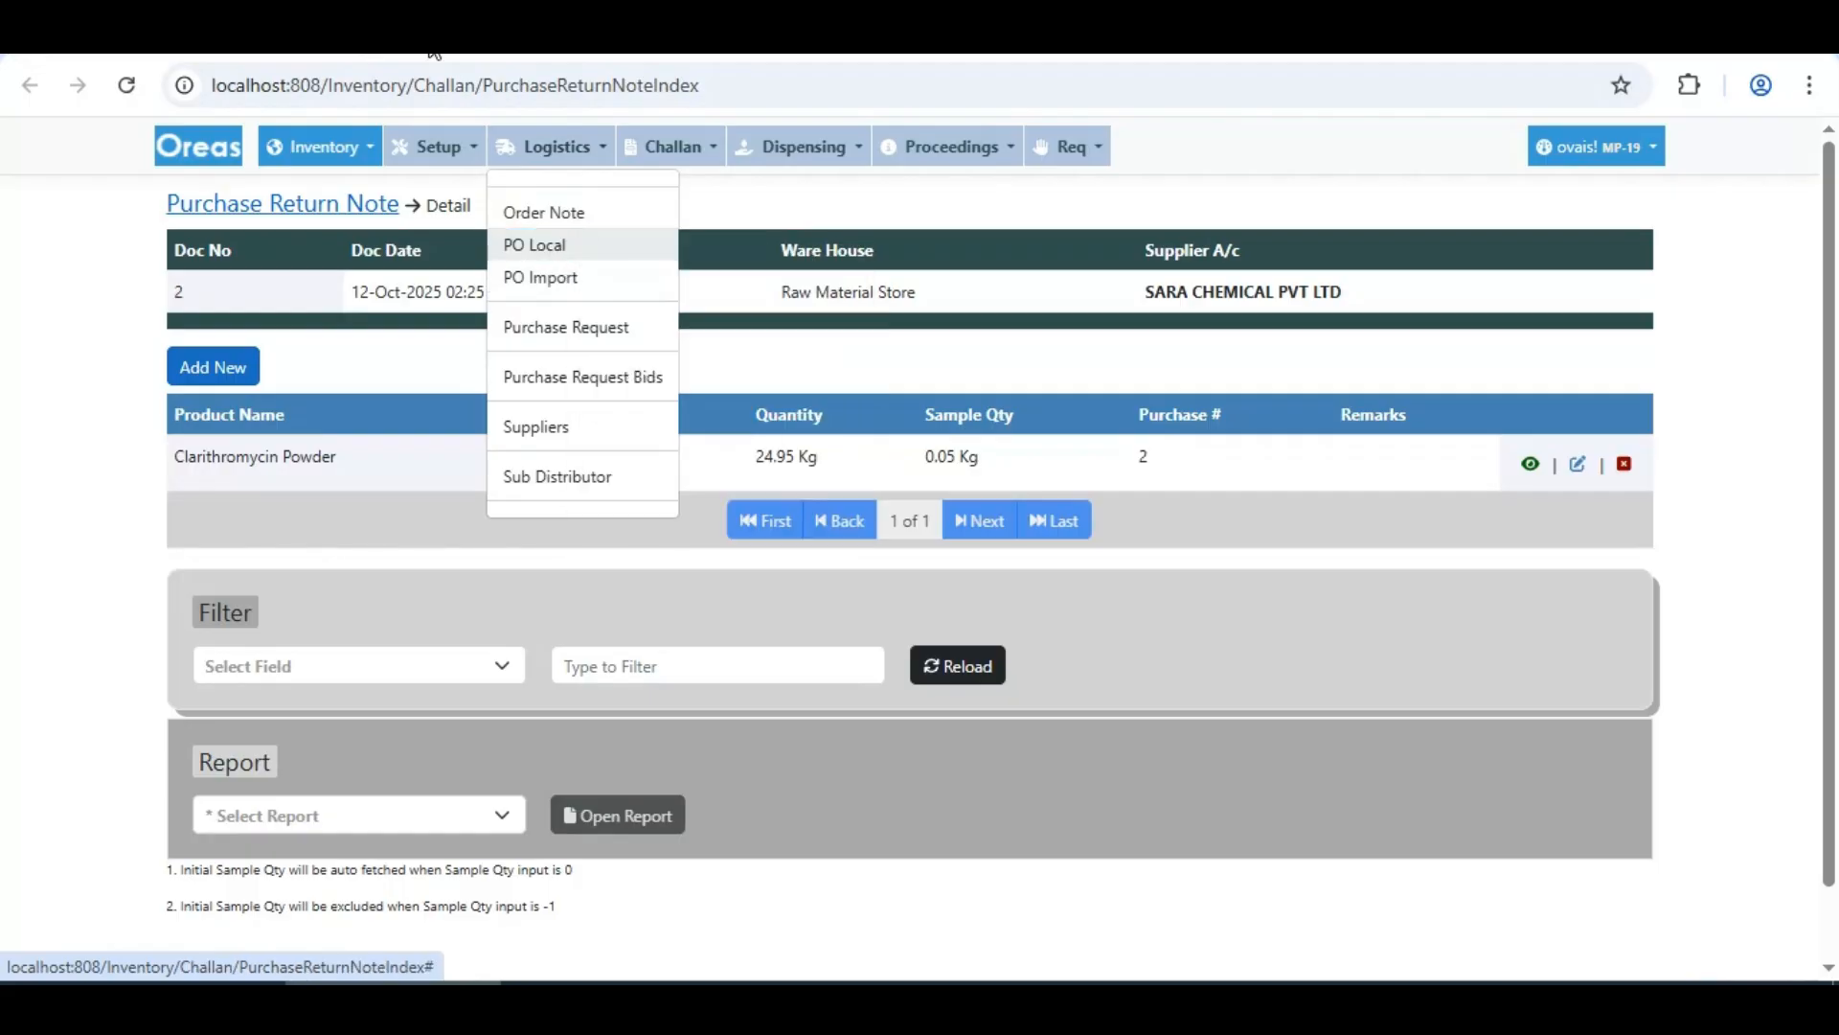
Switch to the purchase orders tab, open order 1's detail and check the Clarithromycin Powder line's net amount
{"action": "key", "text": "ctrl+Tab"}
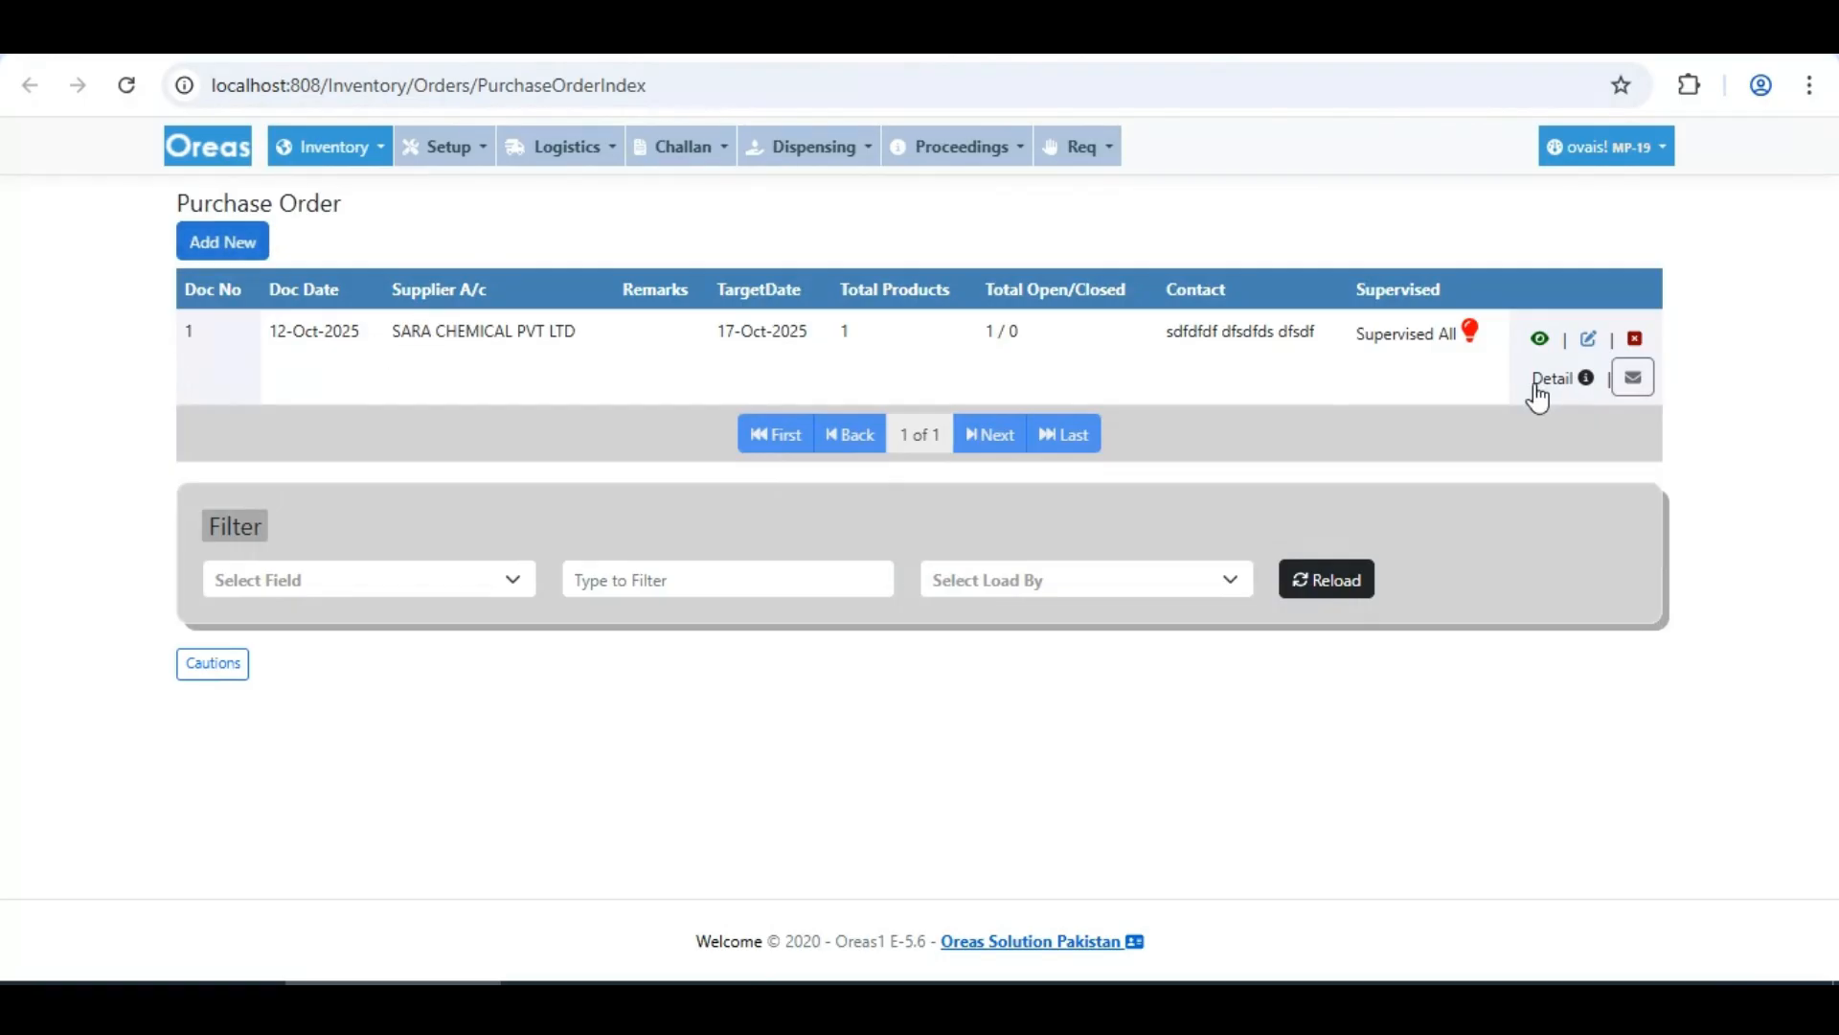
{"action": "left_click", "coordinate": [1546, 380]}
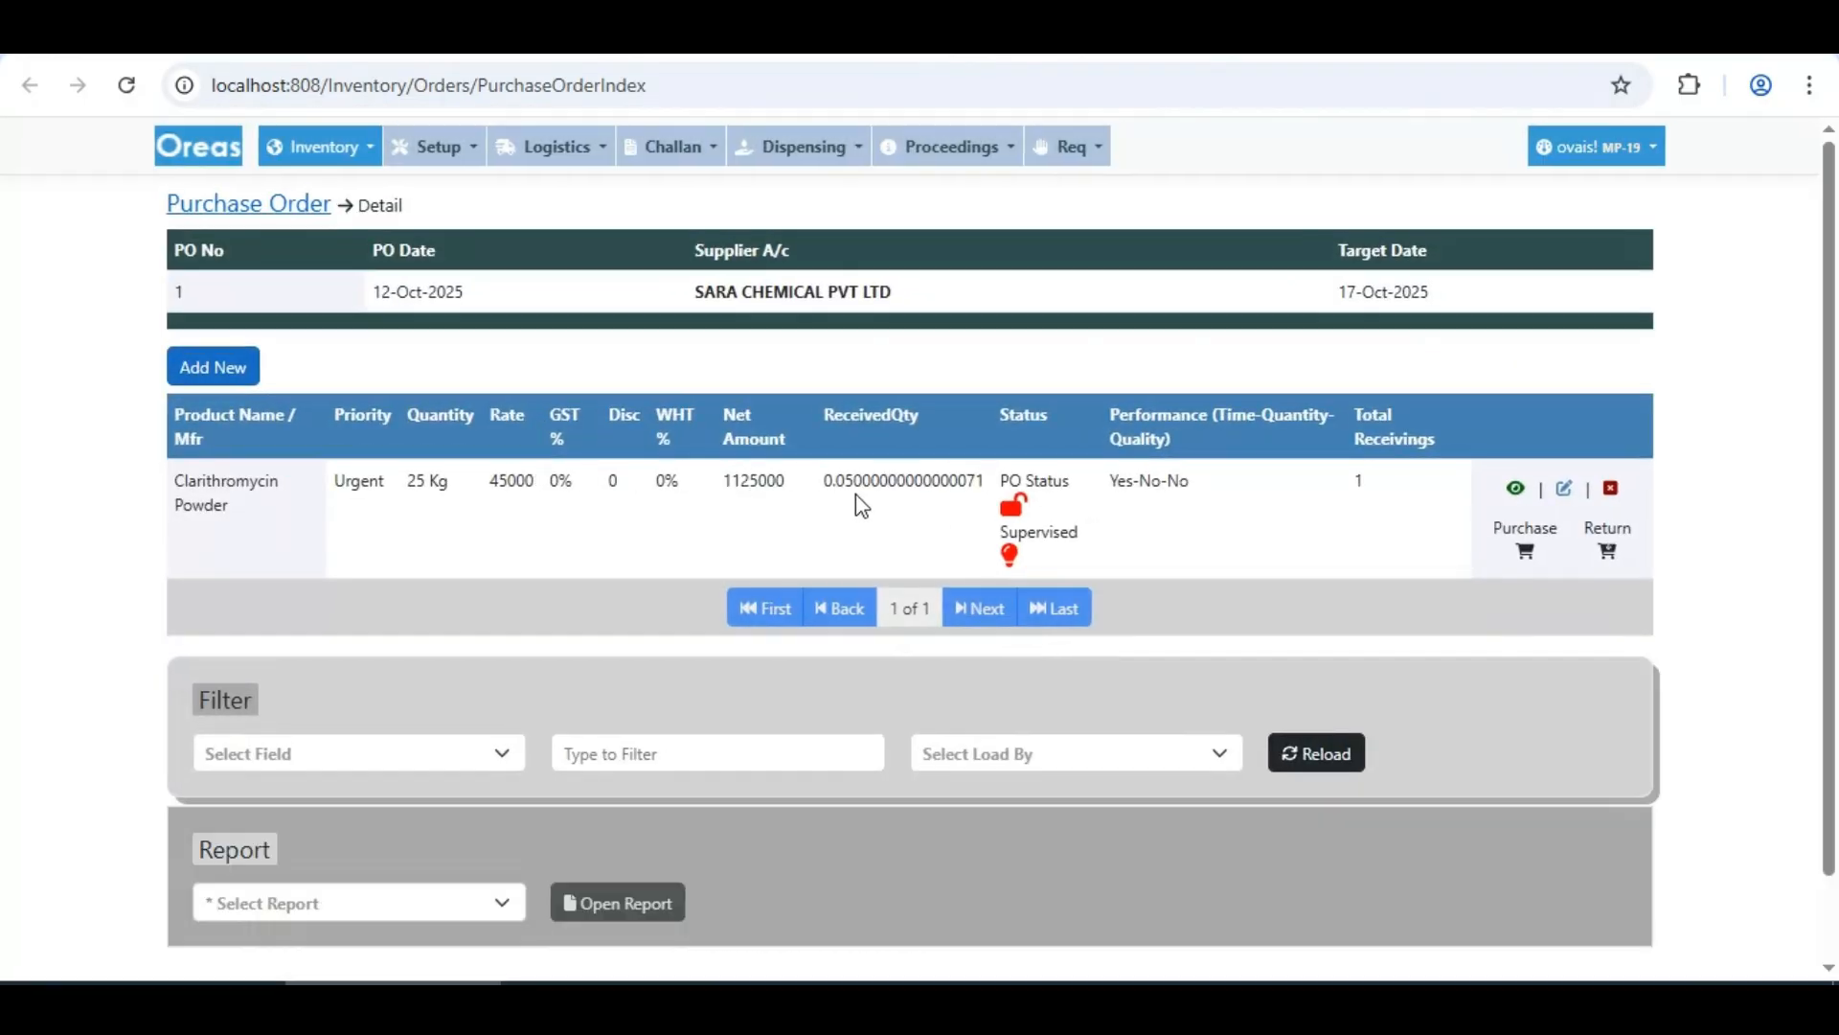
{"action": "double_click", "coordinate": [739, 487]}
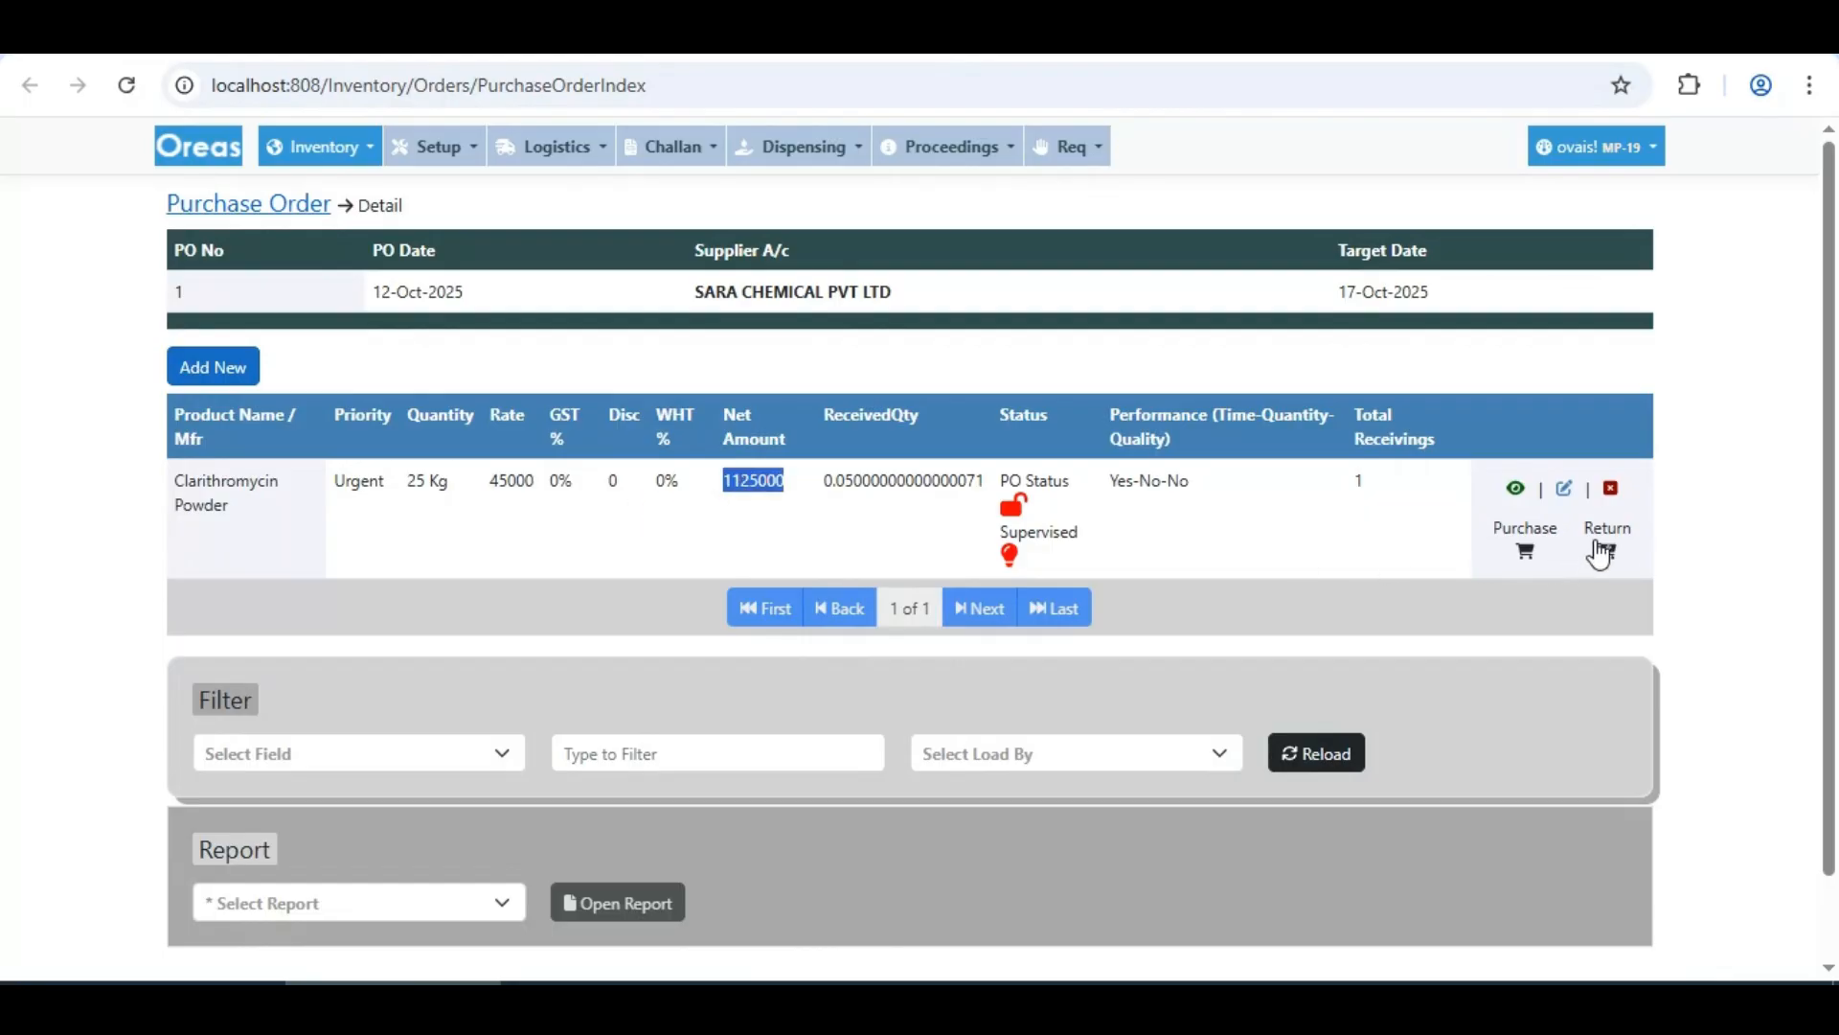
Open the return records of the Clarithromycin Powder order line and check the receiving date and quantity
{"action": "left_click", "coordinate": [1606, 549]}
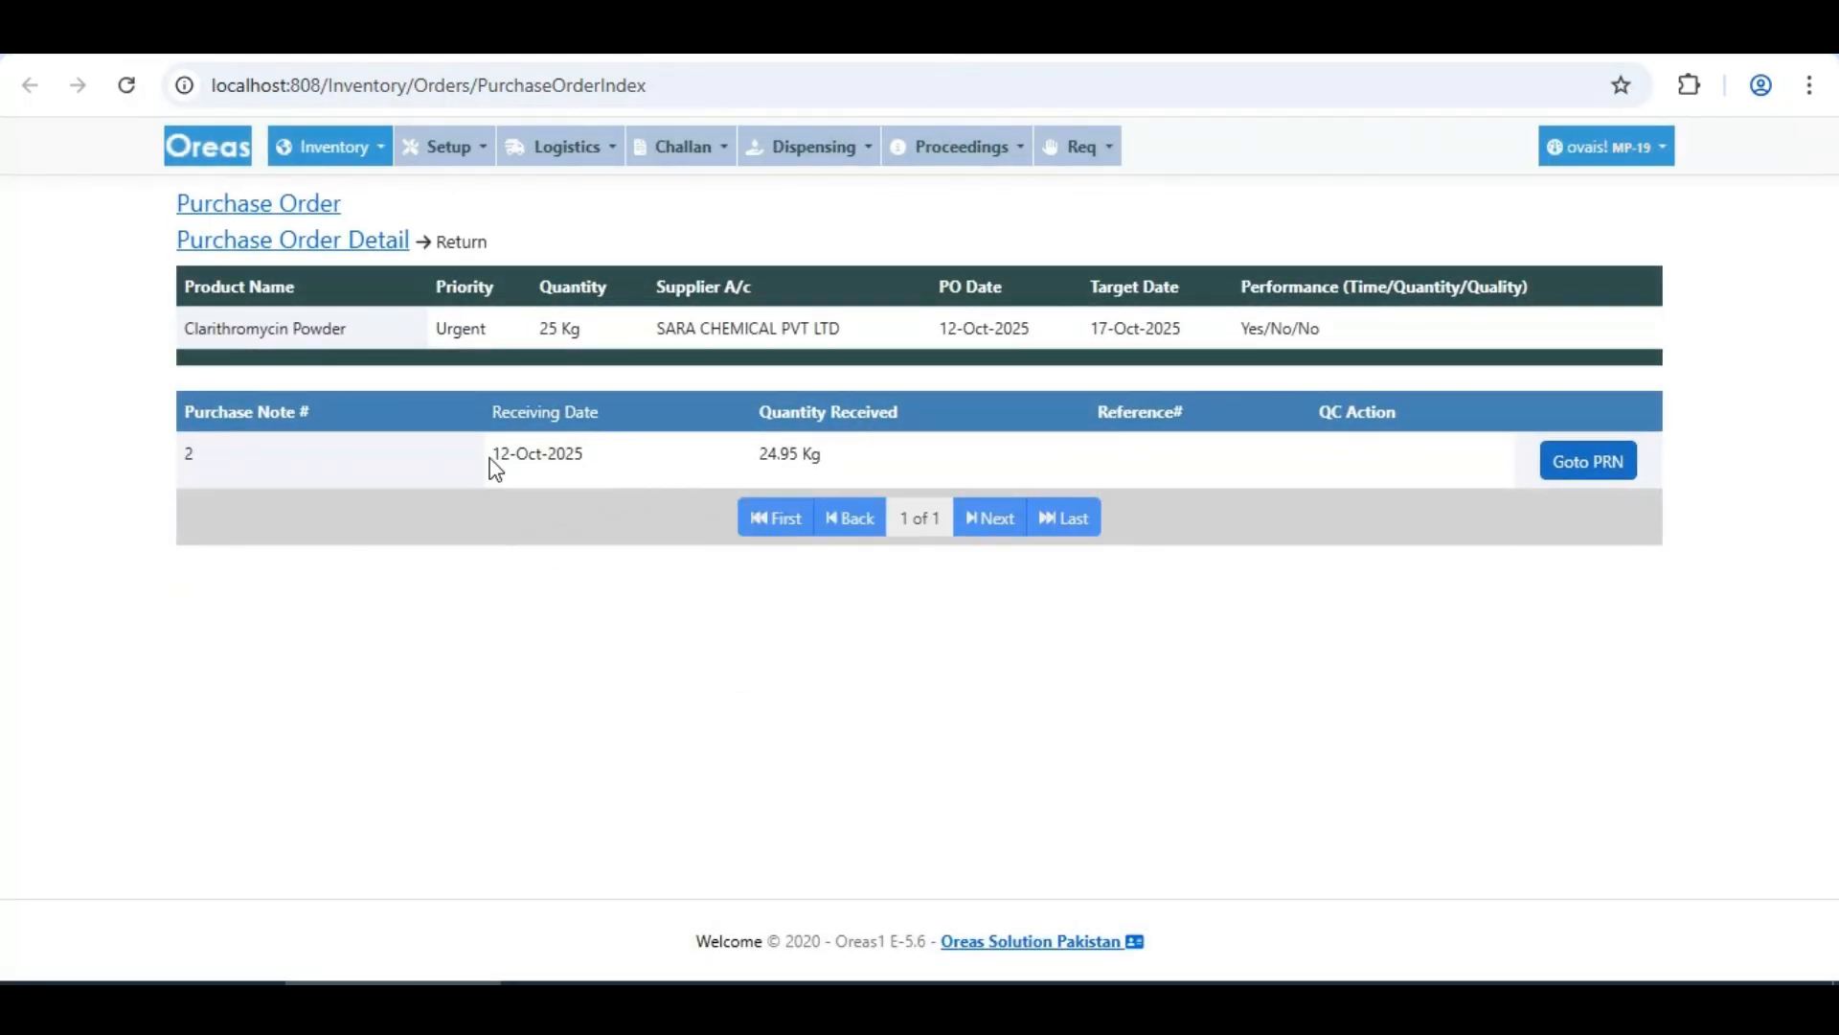
{"action": "left_click_drag", "start_coordinate": [369, 460], "coordinate": [820, 462]}
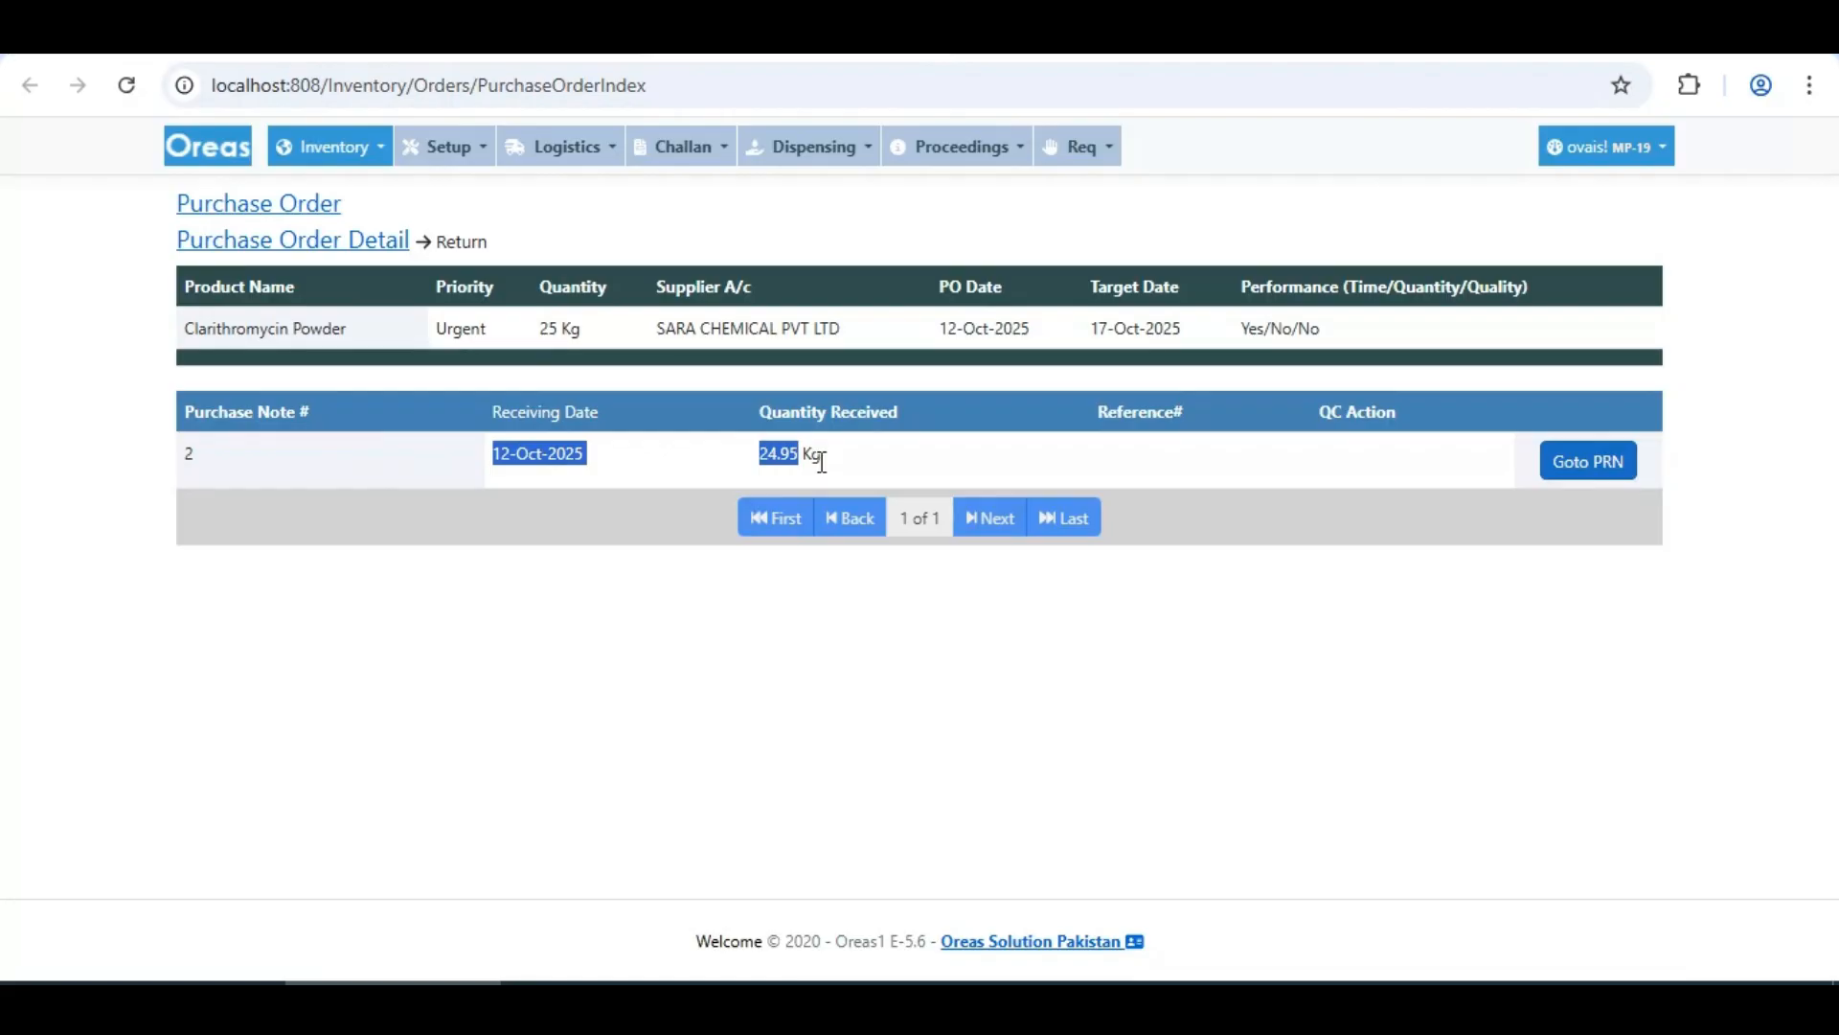
{"action": "left_click", "coordinate": [825, 462]}
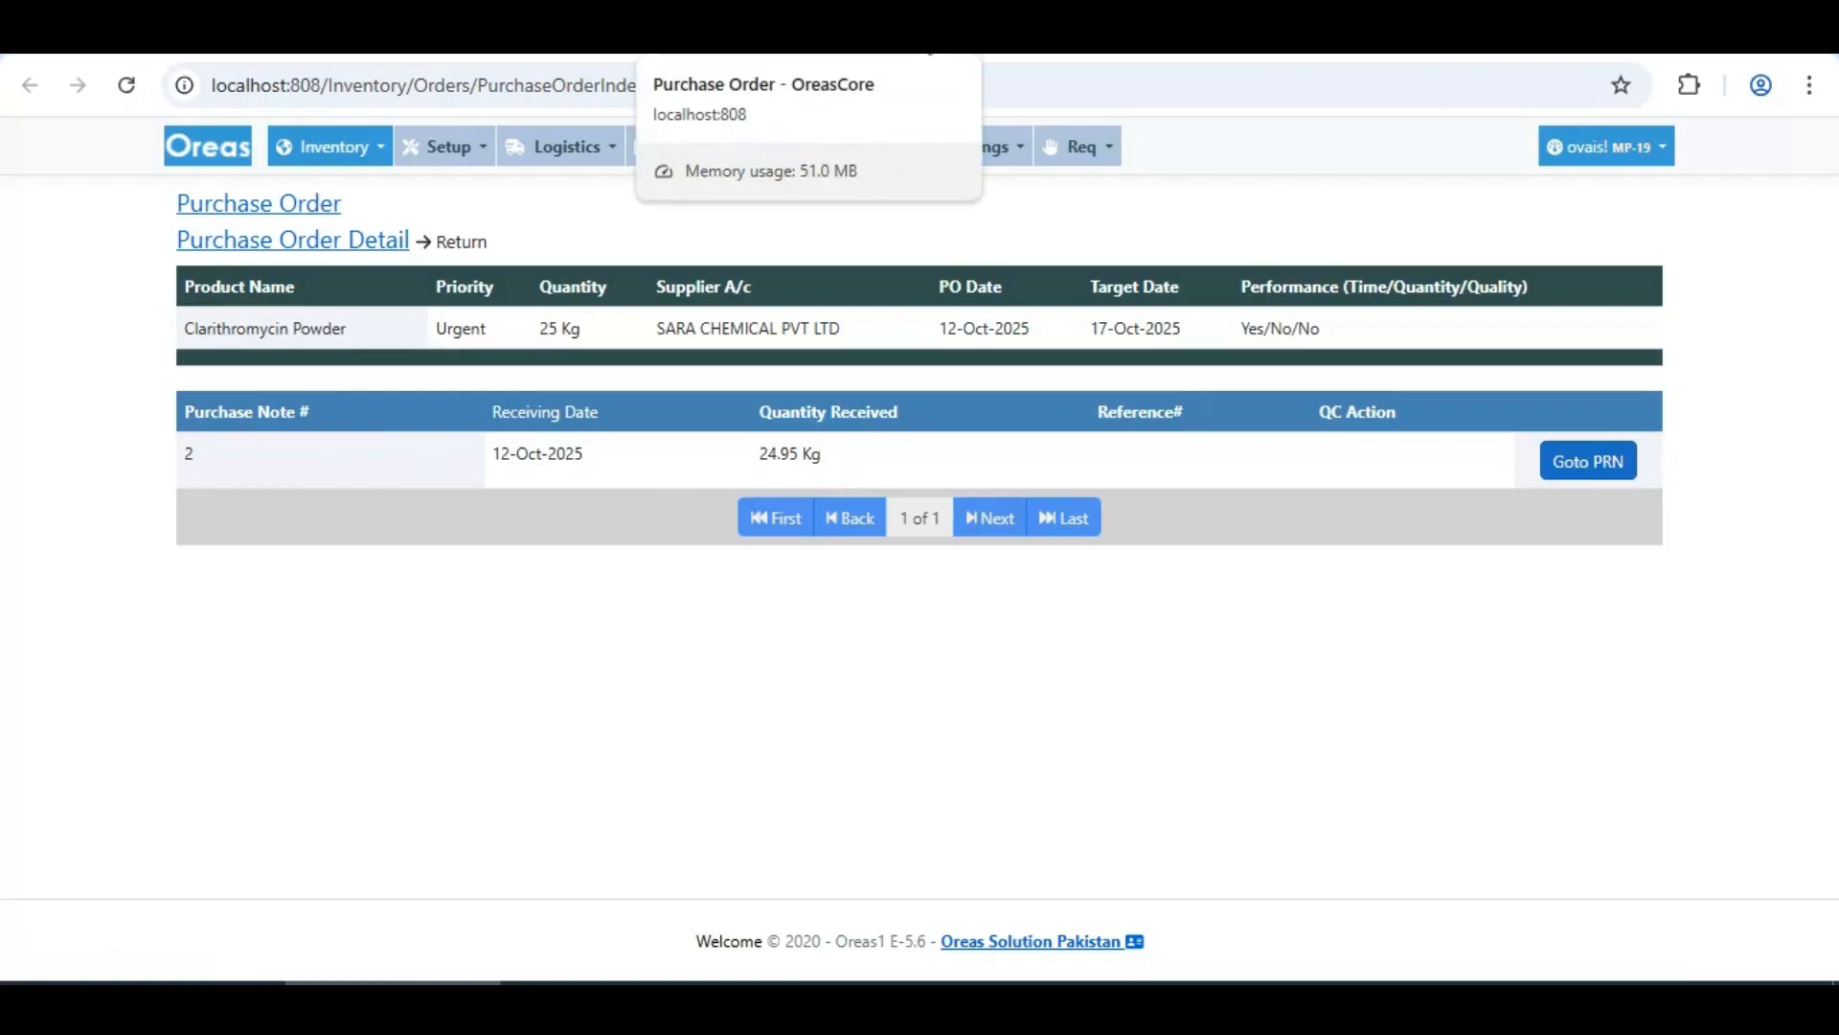
Go back to the purchase return note tab, view its Current Purchase Return Note report, and close the report
{"action": "left_click", "coordinate": [759, 60]}
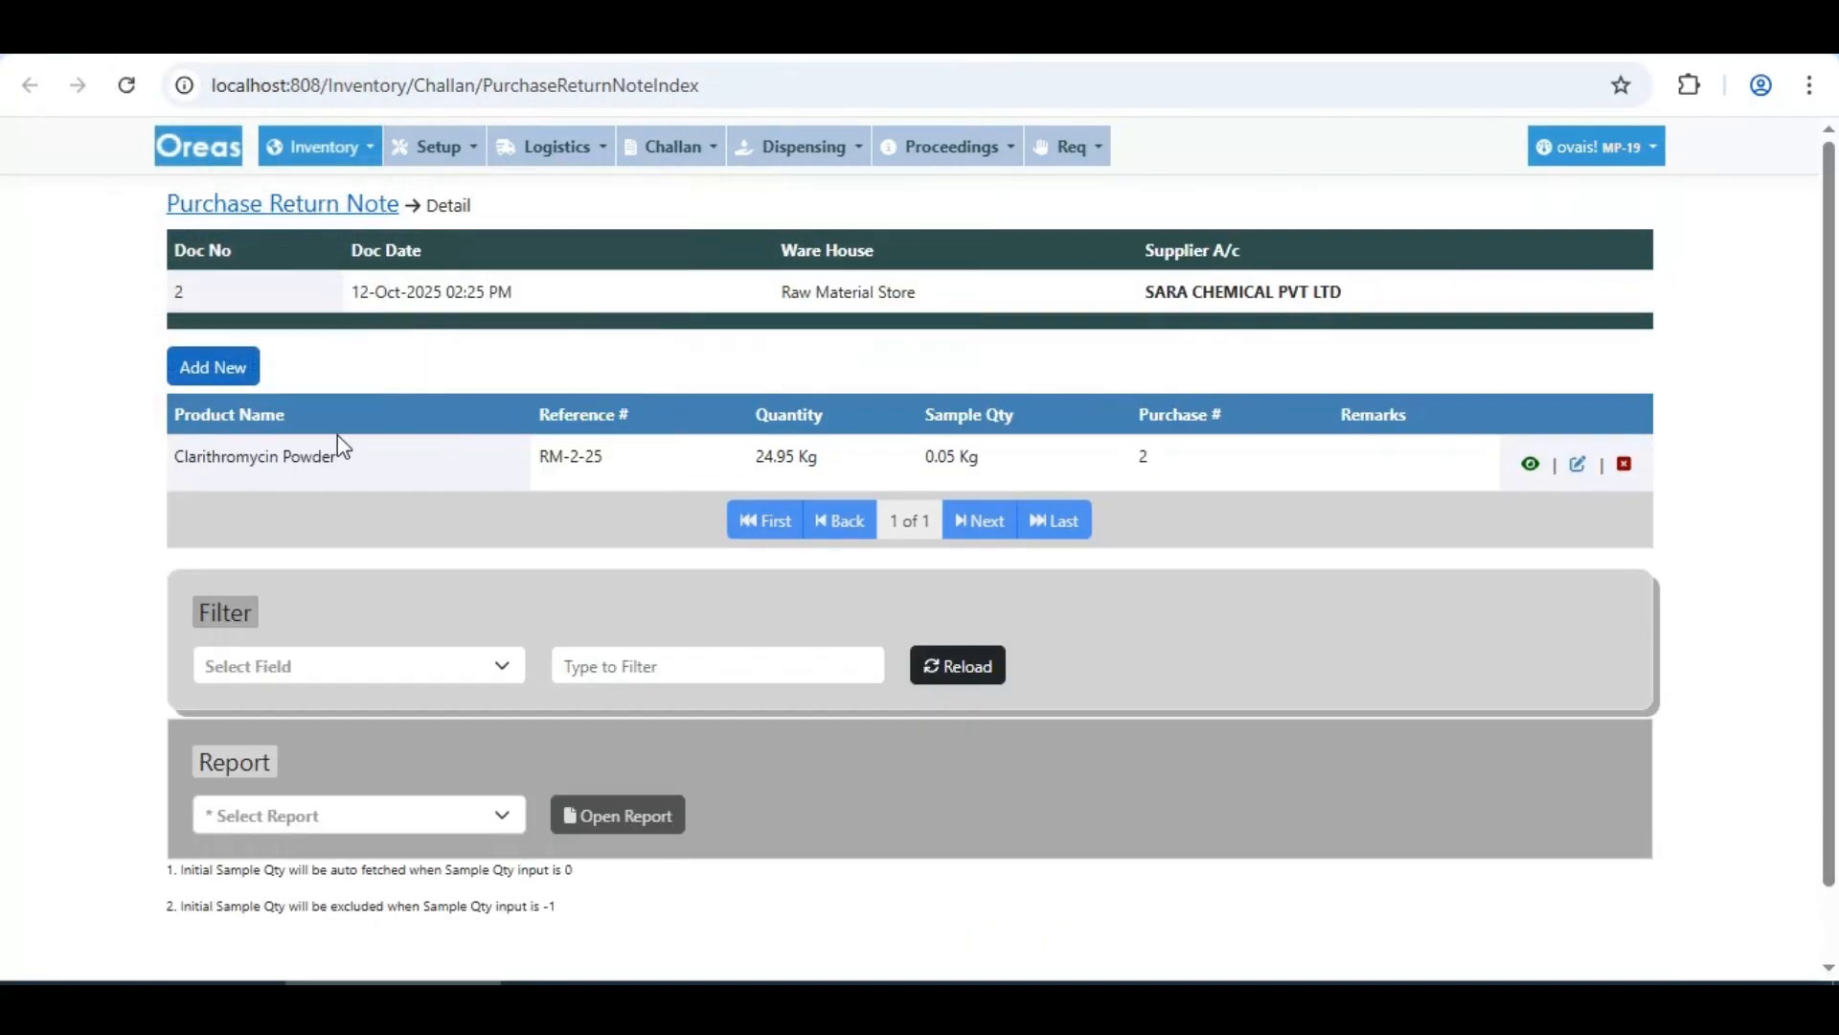
{"action": "left_click", "coordinate": [406, 822]}
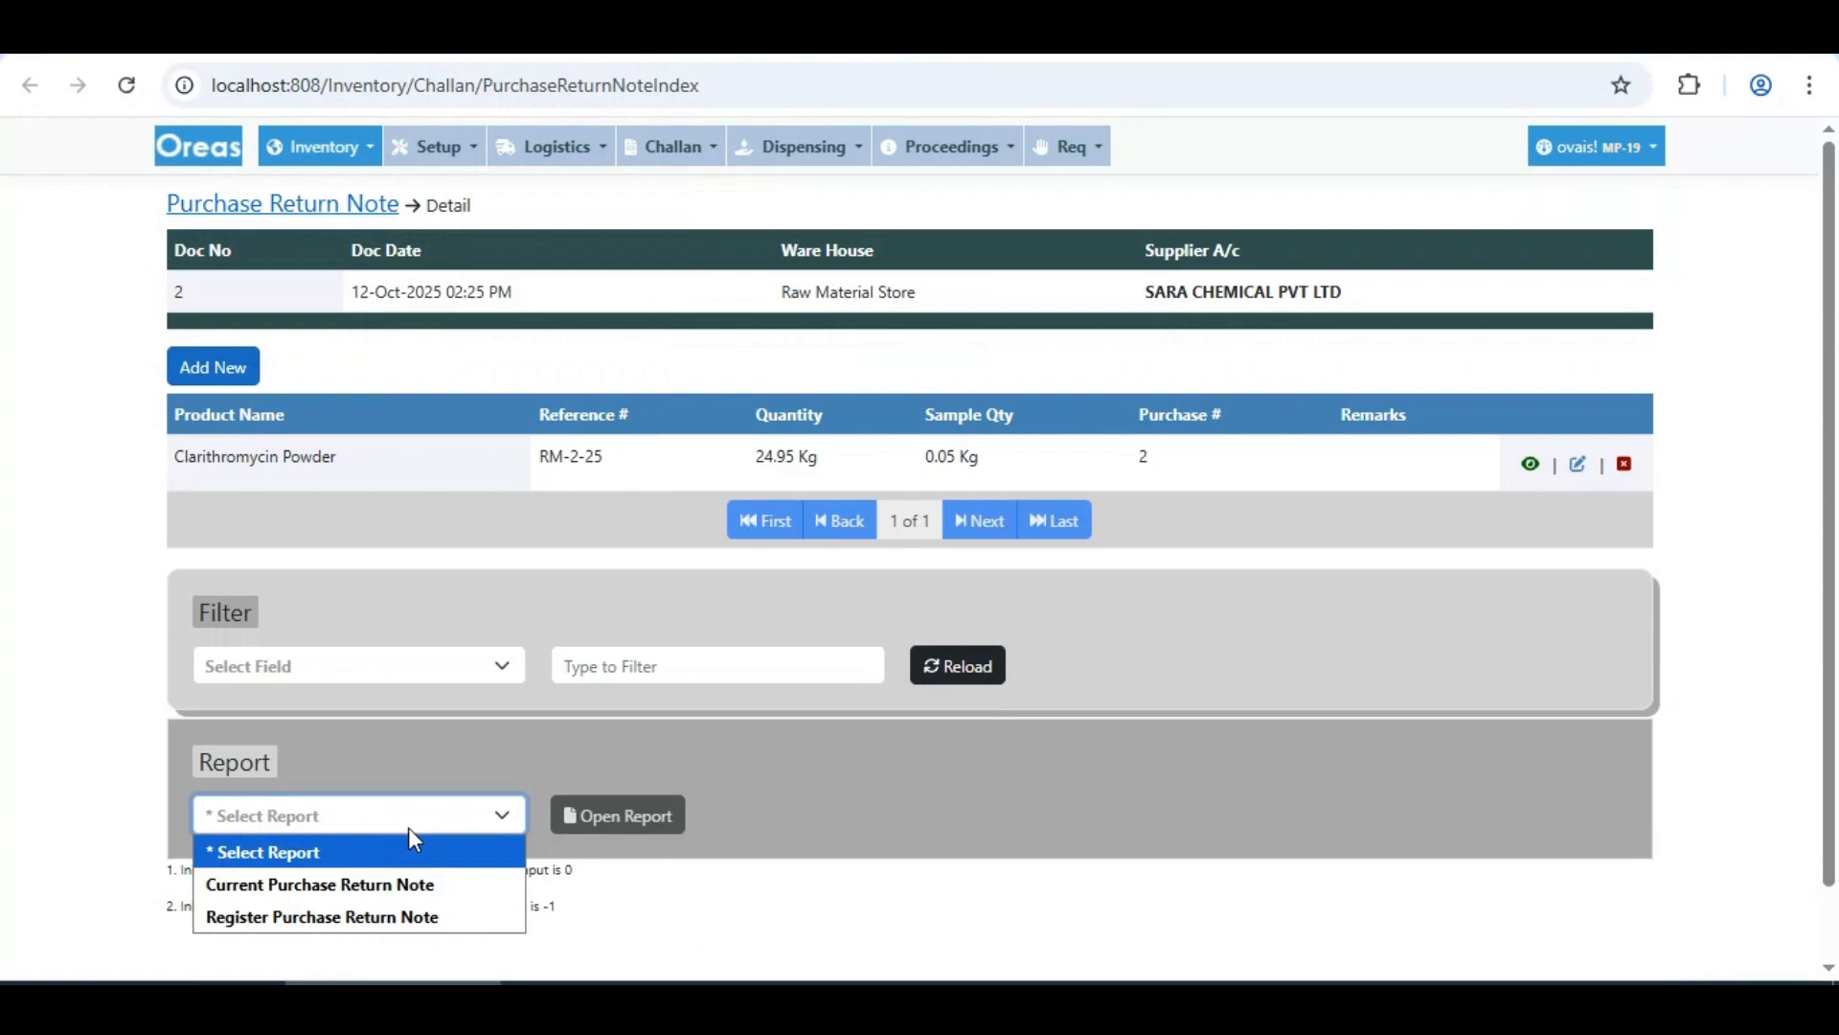
{"action": "left_click", "coordinate": [410, 887]}
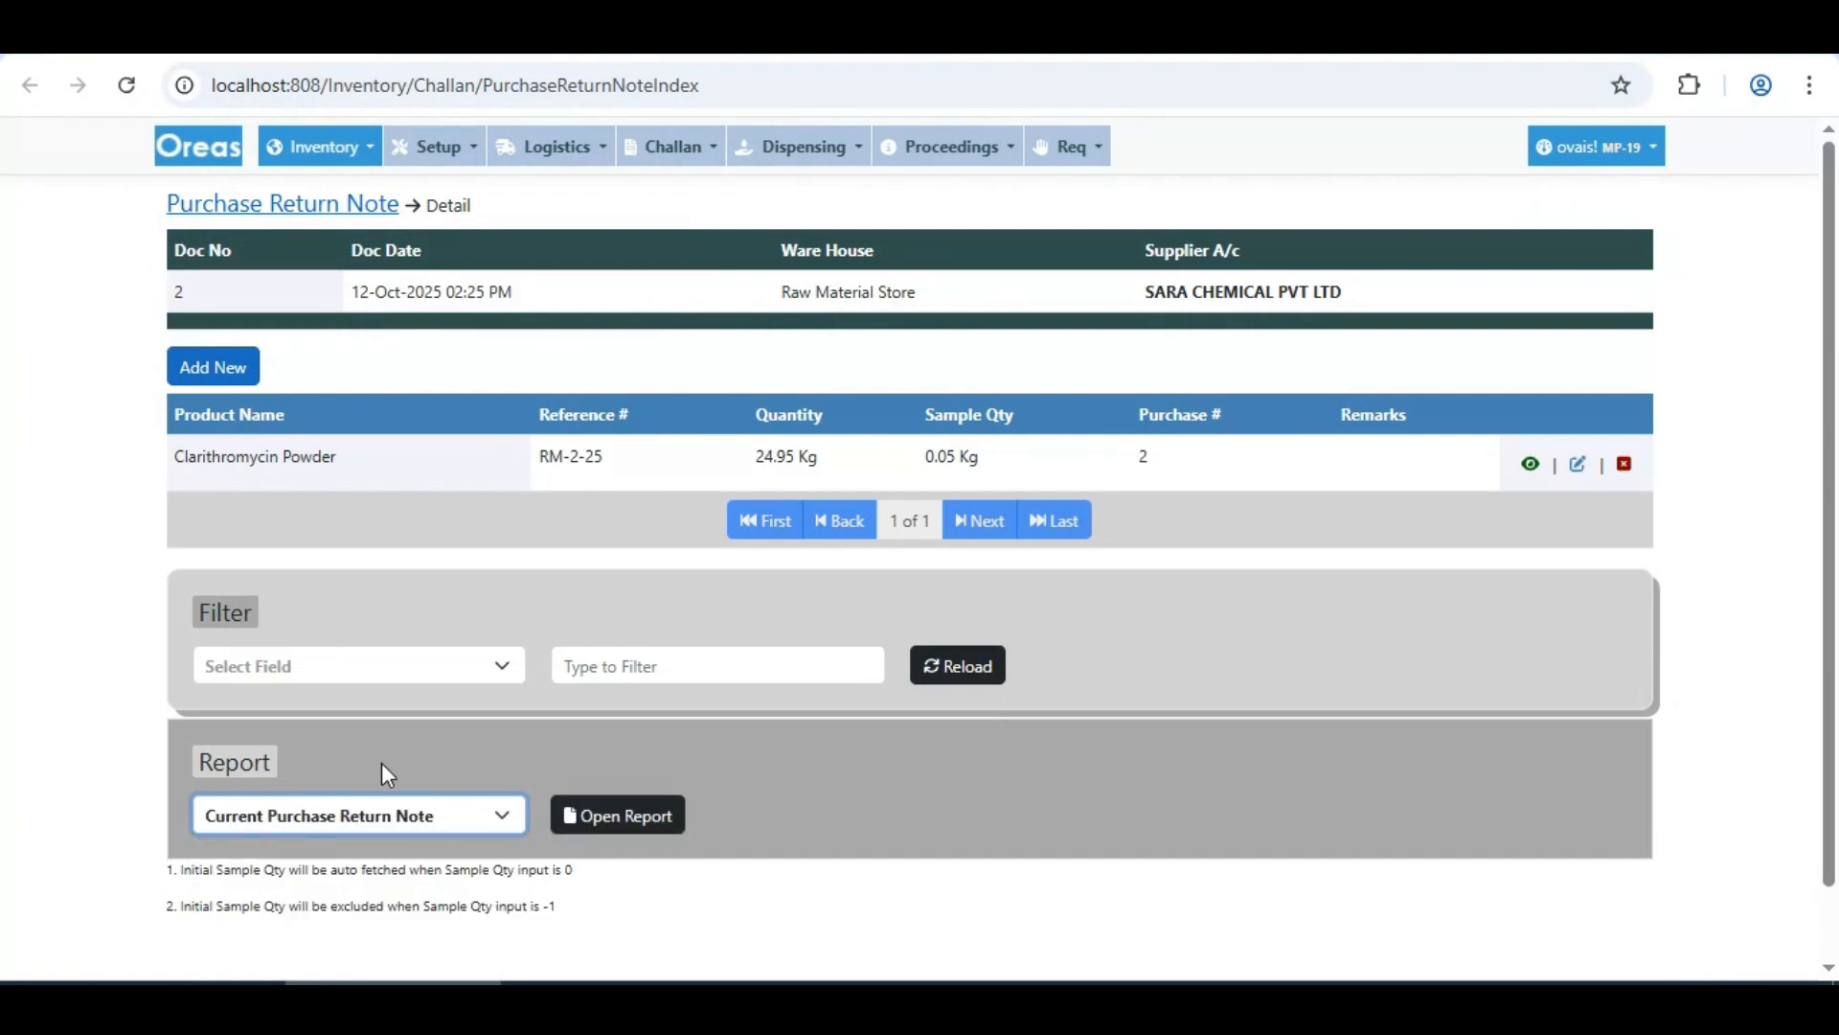
{"action": "left_click", "coordinate": [596, 814]}
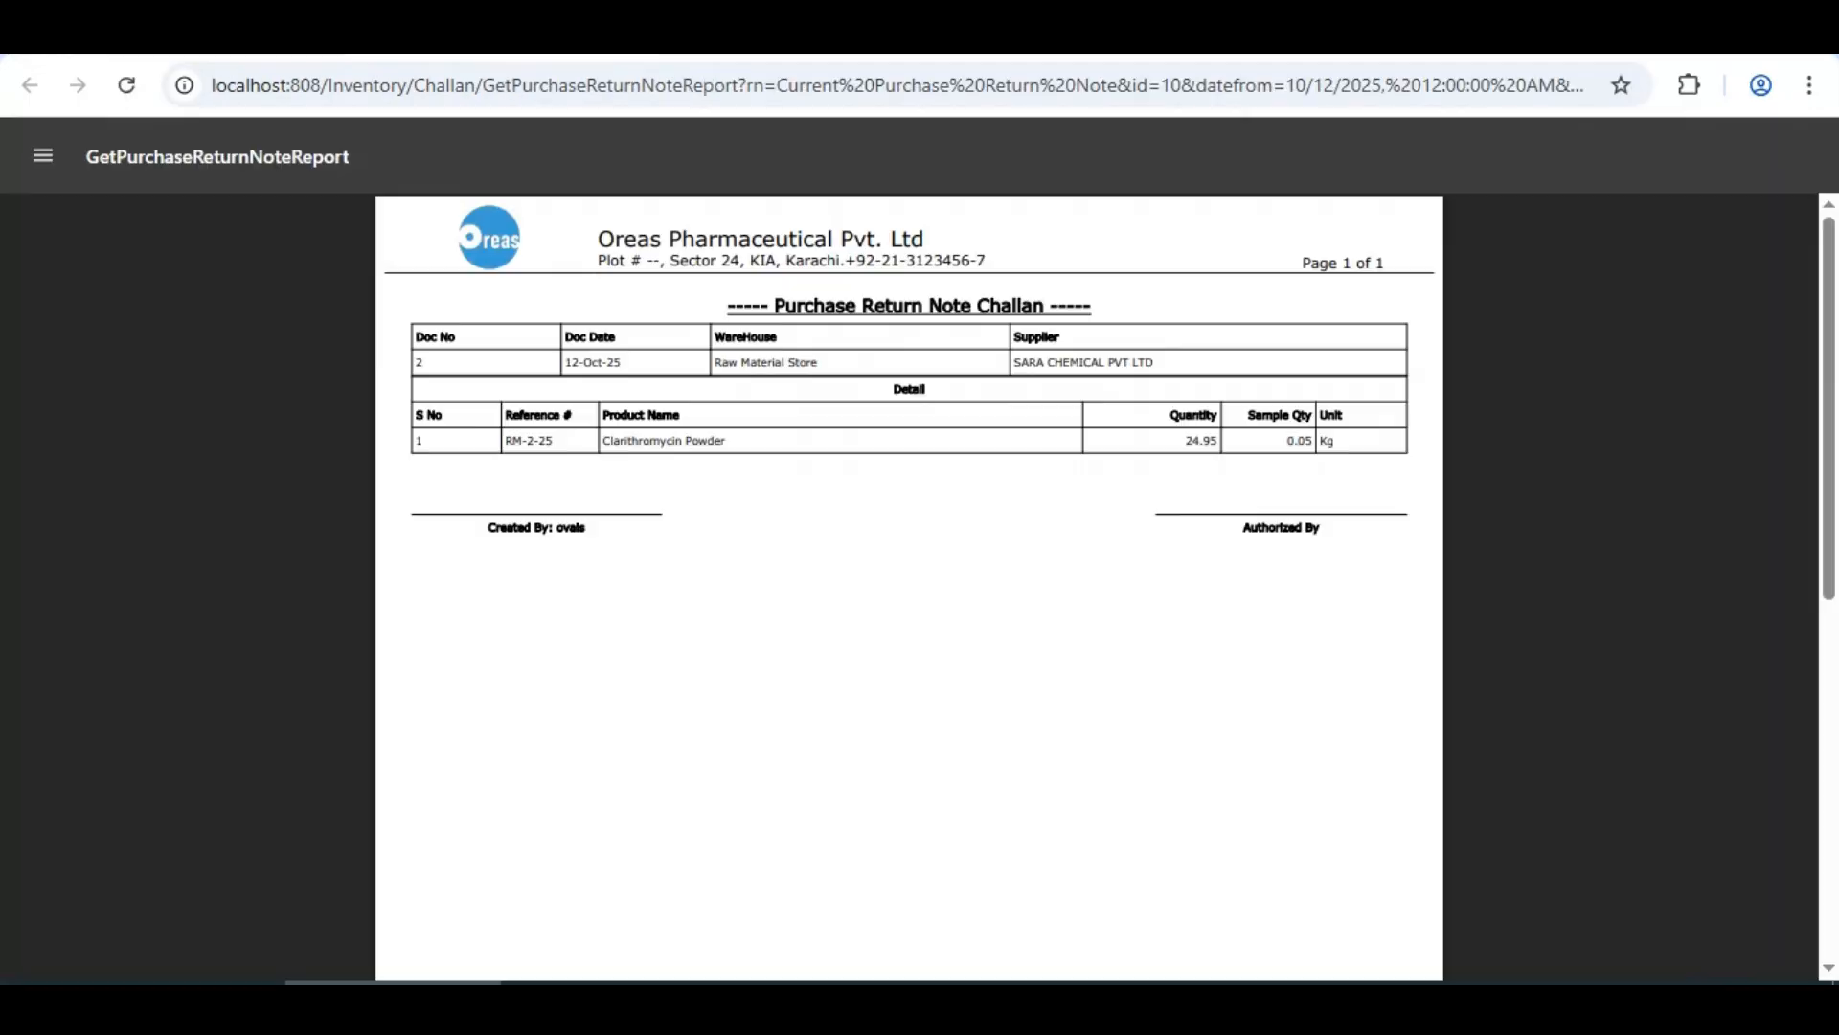
{"action": "key", "text": "ctrl+w"}
Choose the Register Purchase Return Note report and review its group-by and order-by options
{"action": "left_click", "coordinate": [443, 828]}
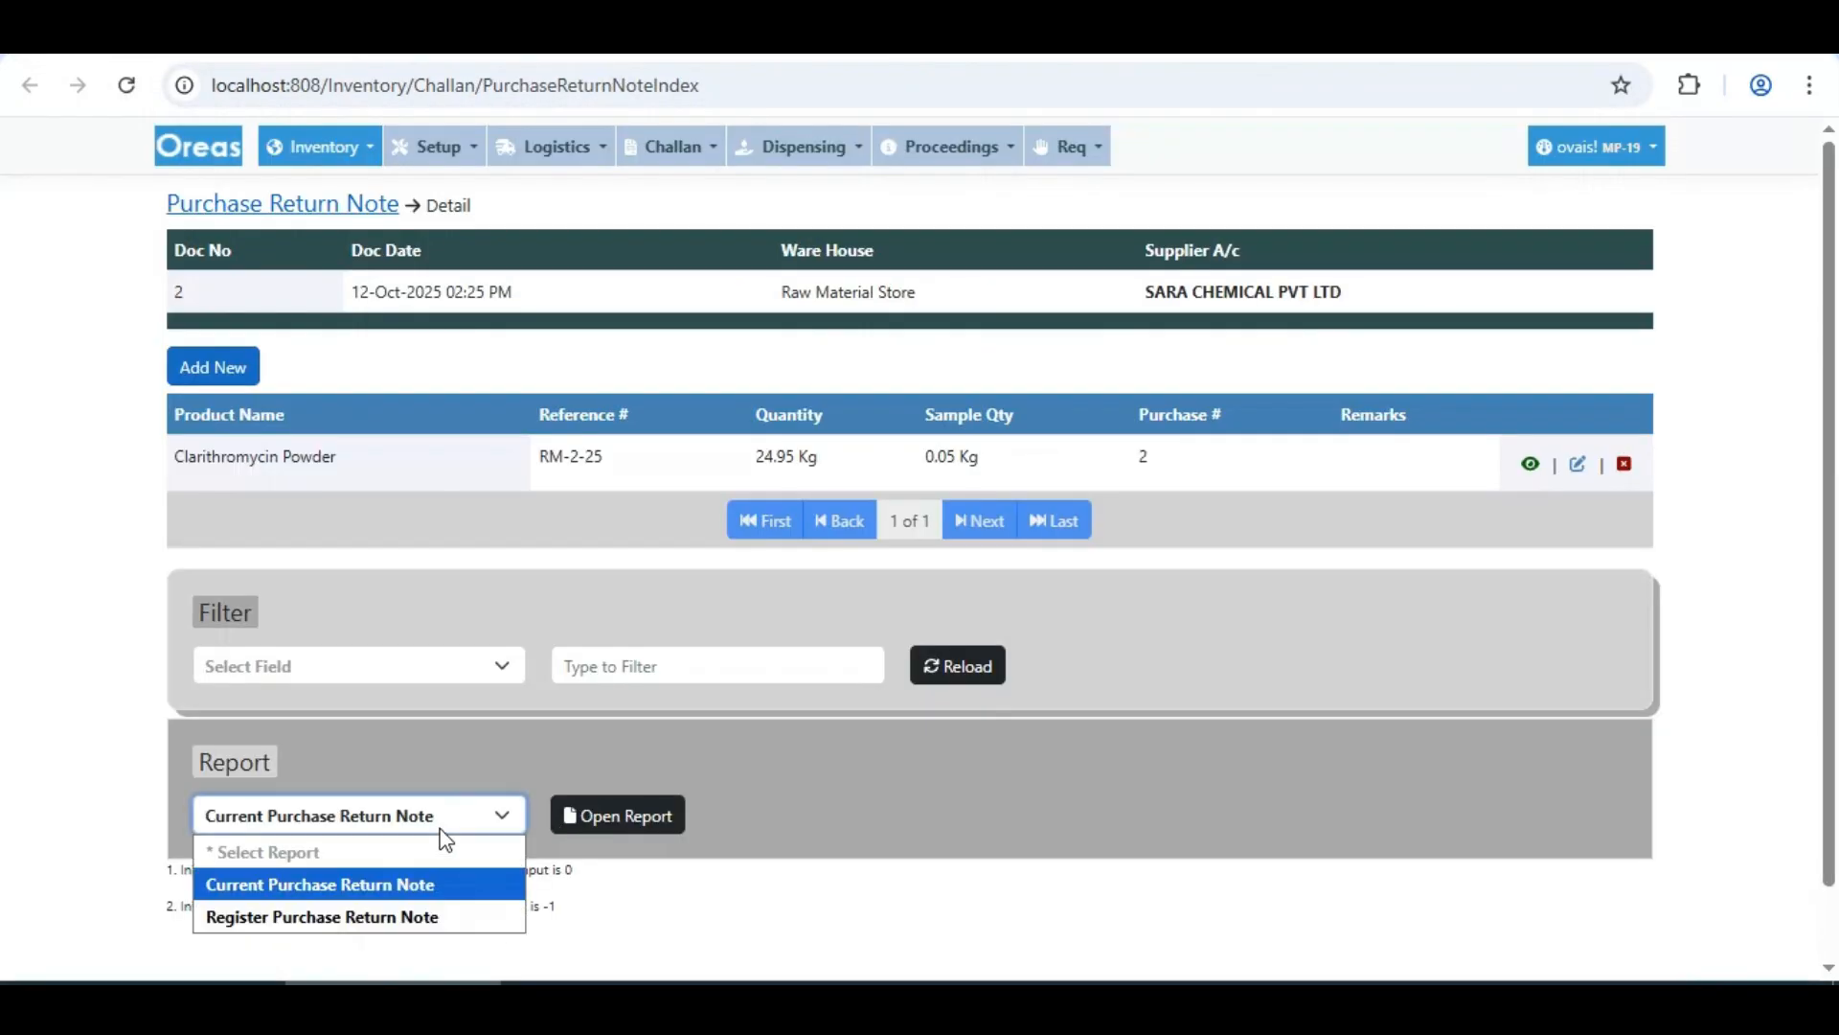
{"action": "left_click", "coordinate": [403, 912]}
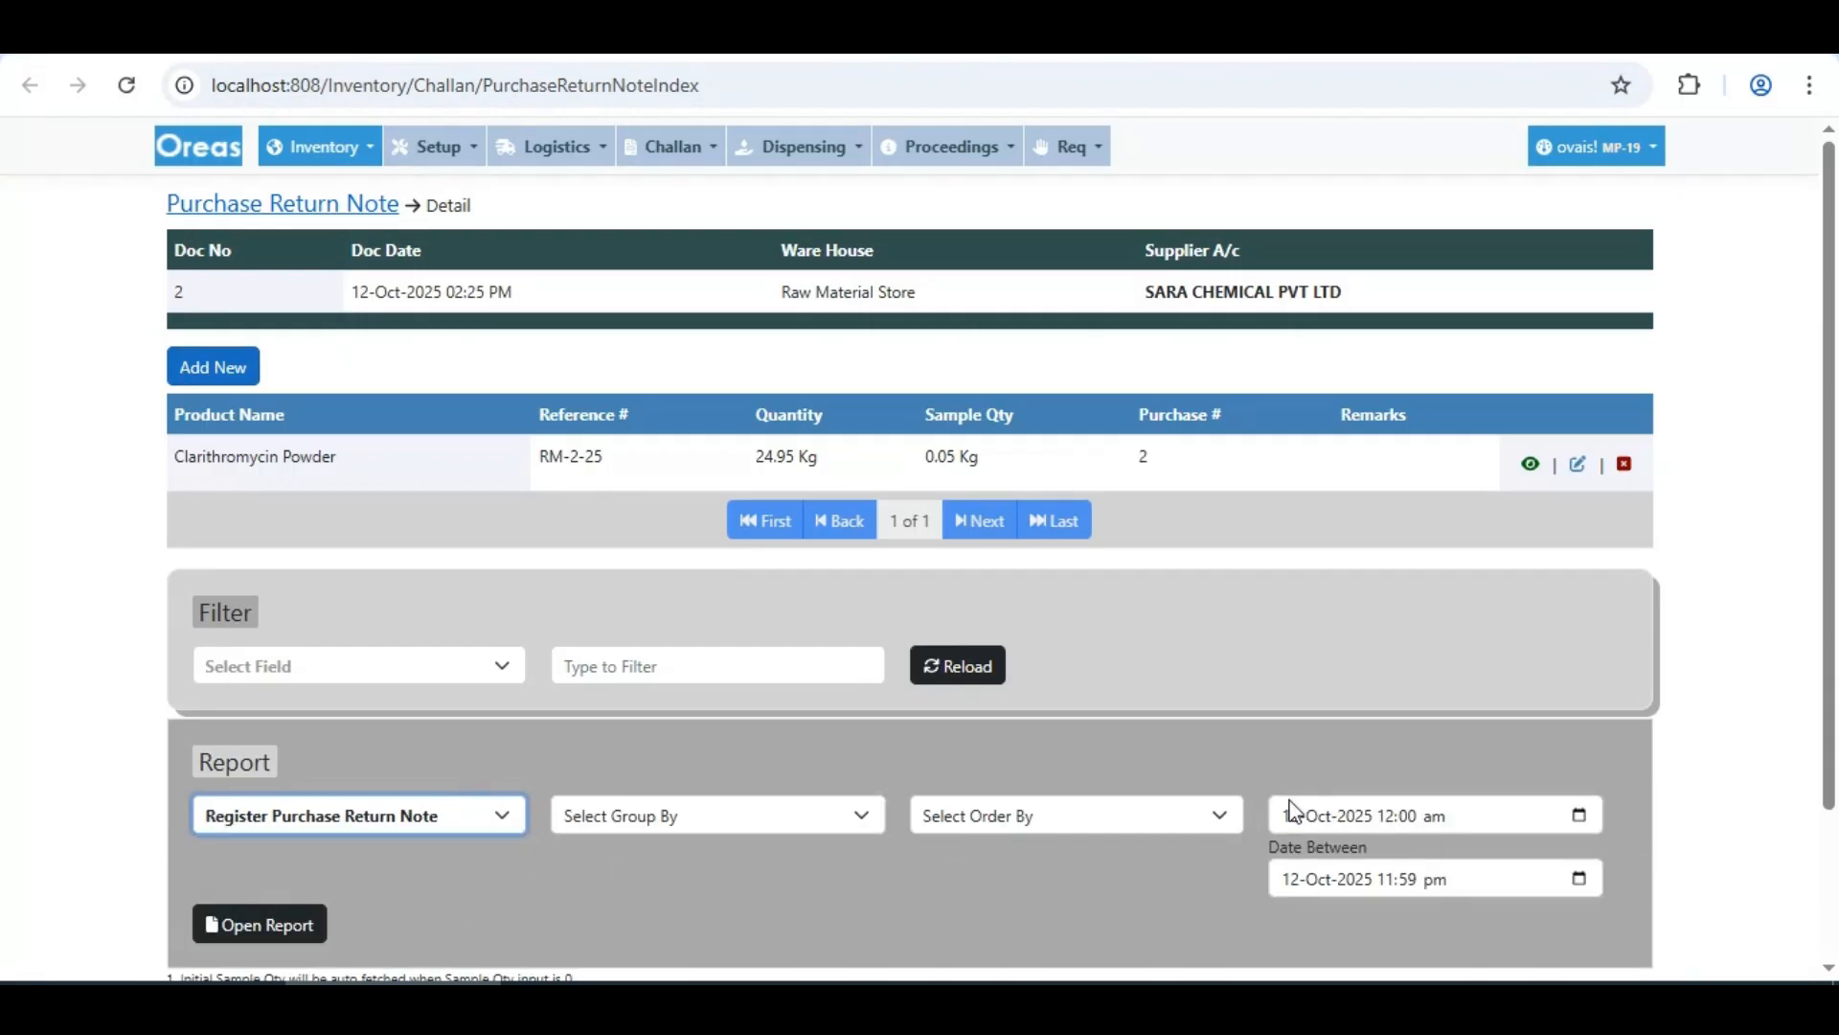
{"action": "left_click", "coordinate": [802, 825]}
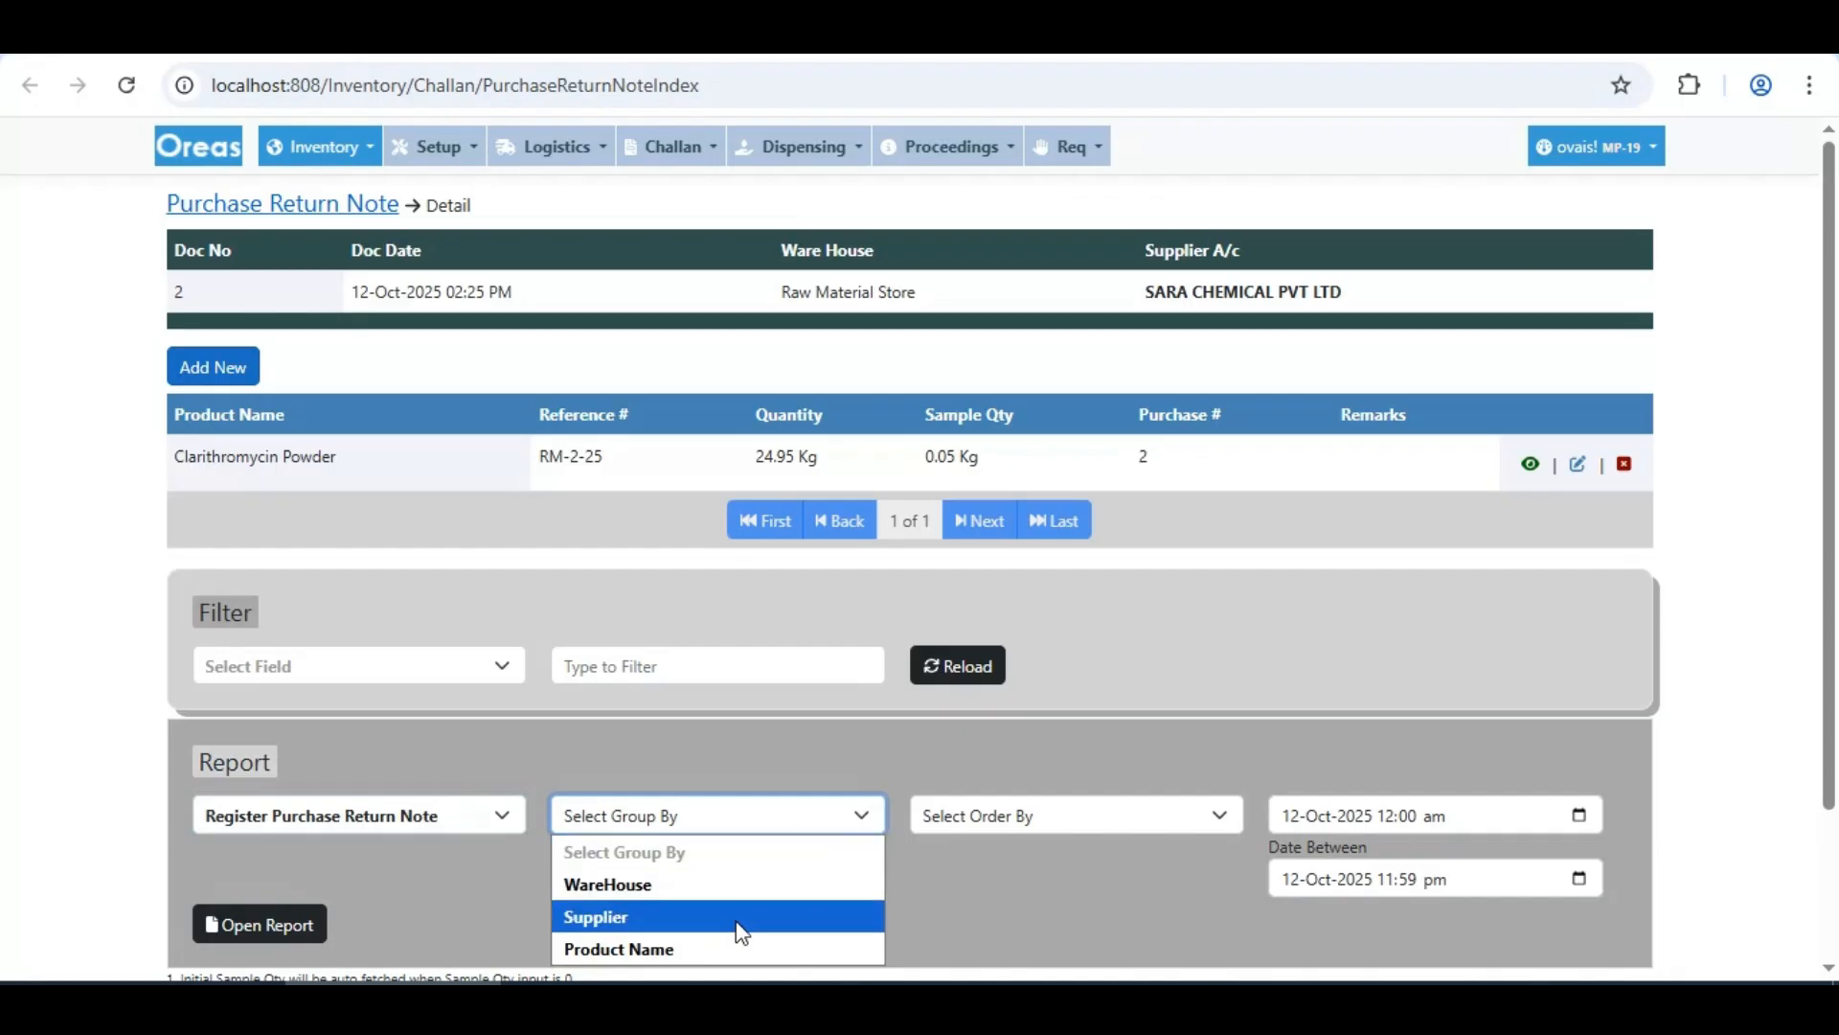
{"action": "left_click", "coordinate": [1029, 824]}
{"action": "left_click", "coordinate": [364, 579]}
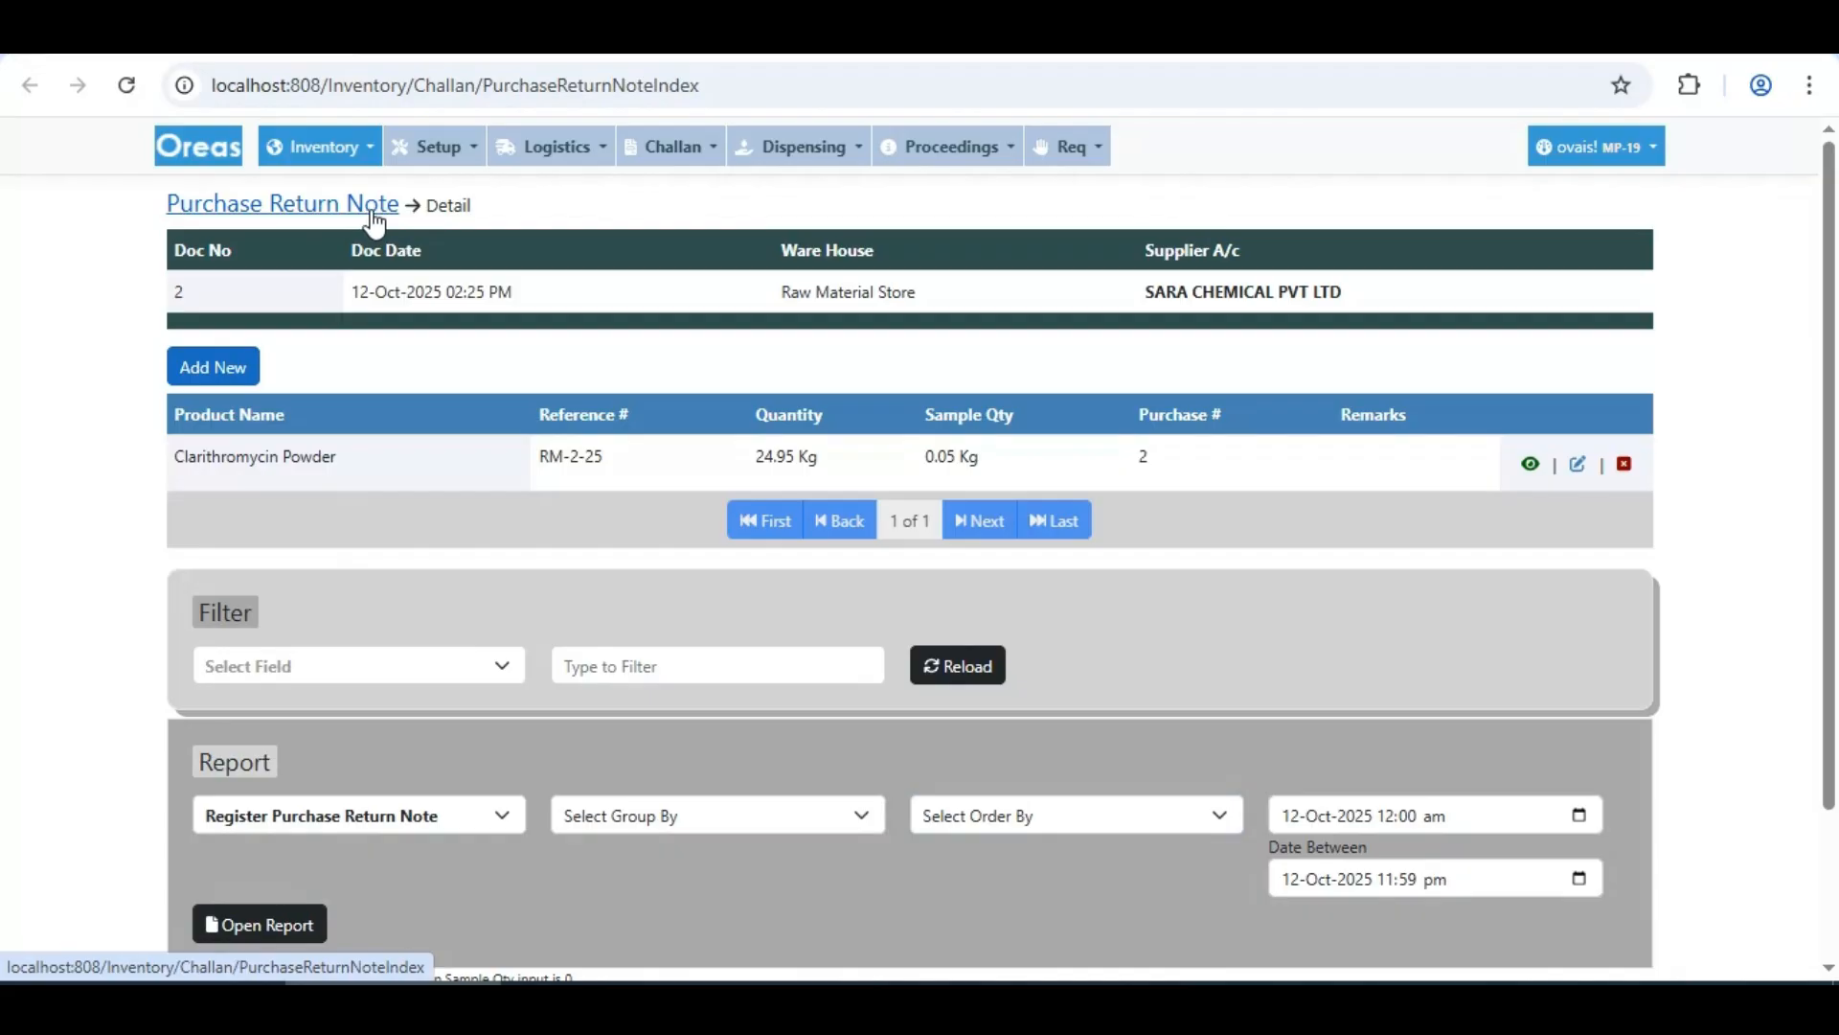
Open the inventory ledger, search products for "clari" and select Clarithromycin Powder as the product filter
{"action": "left_click", "coordinate": [927, 158]}
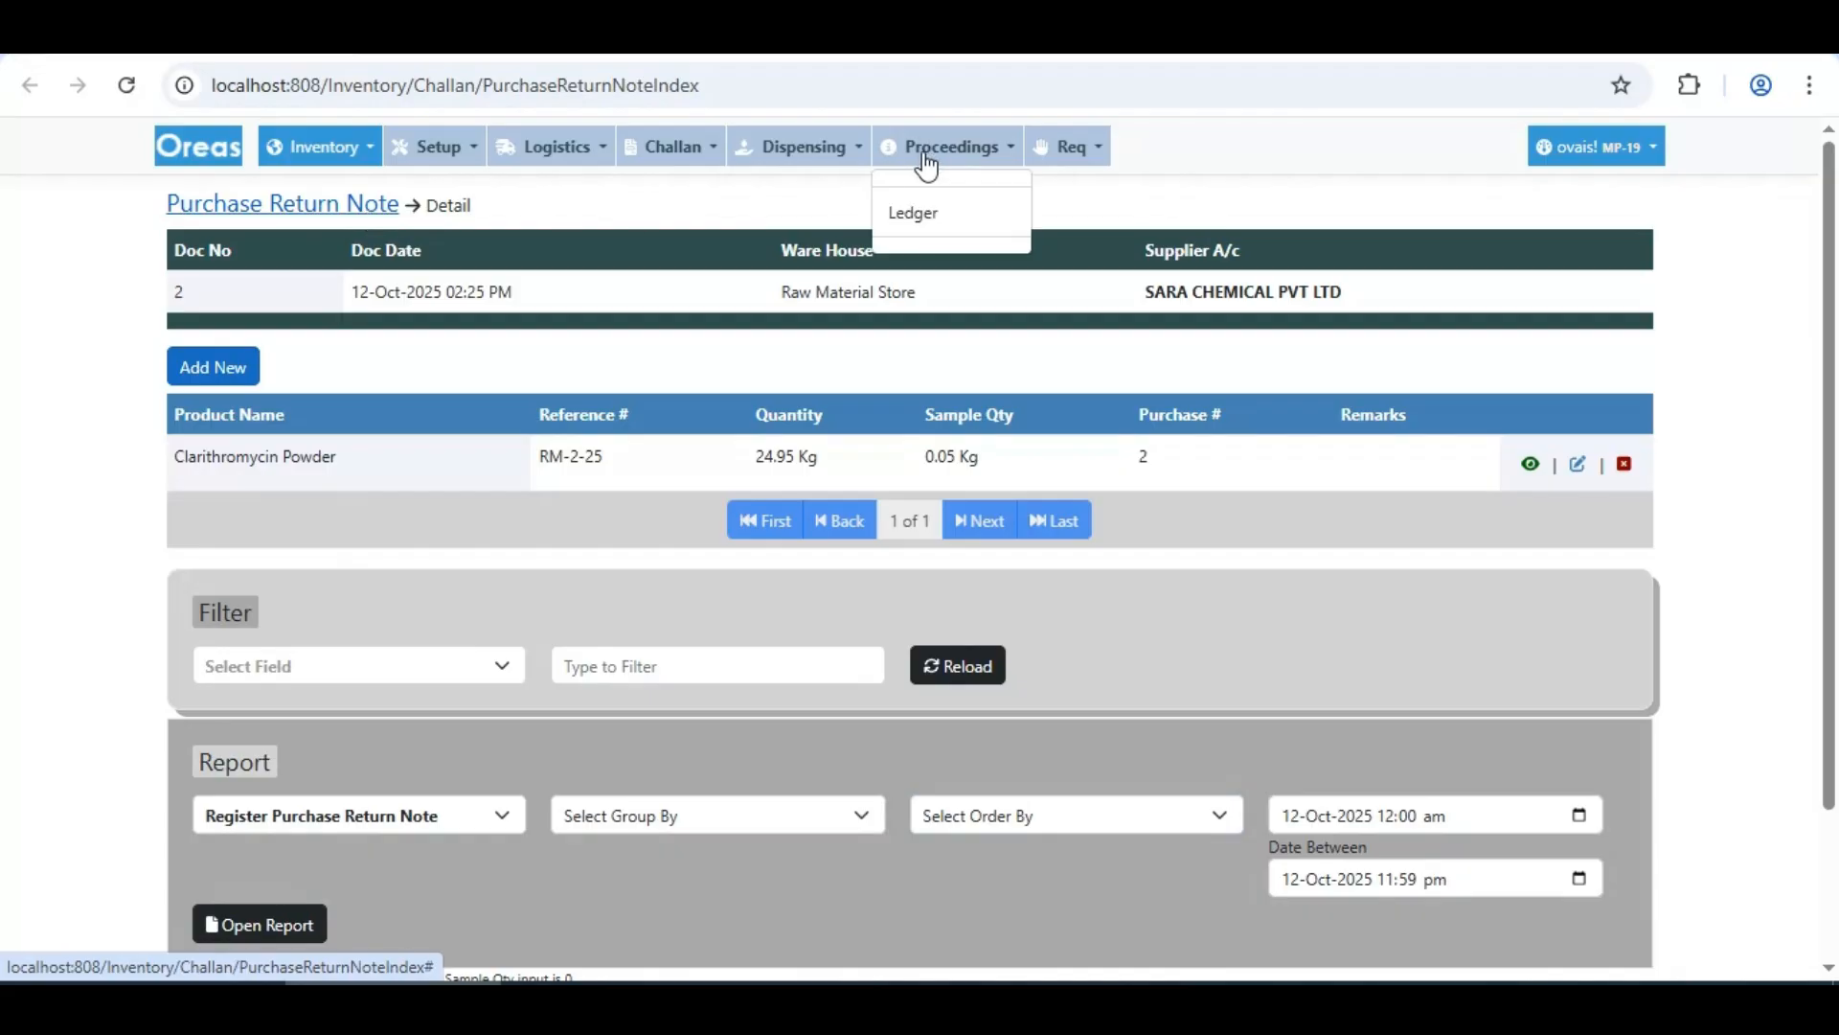
{"action": "left_click", "coordinate": [915, 212]}
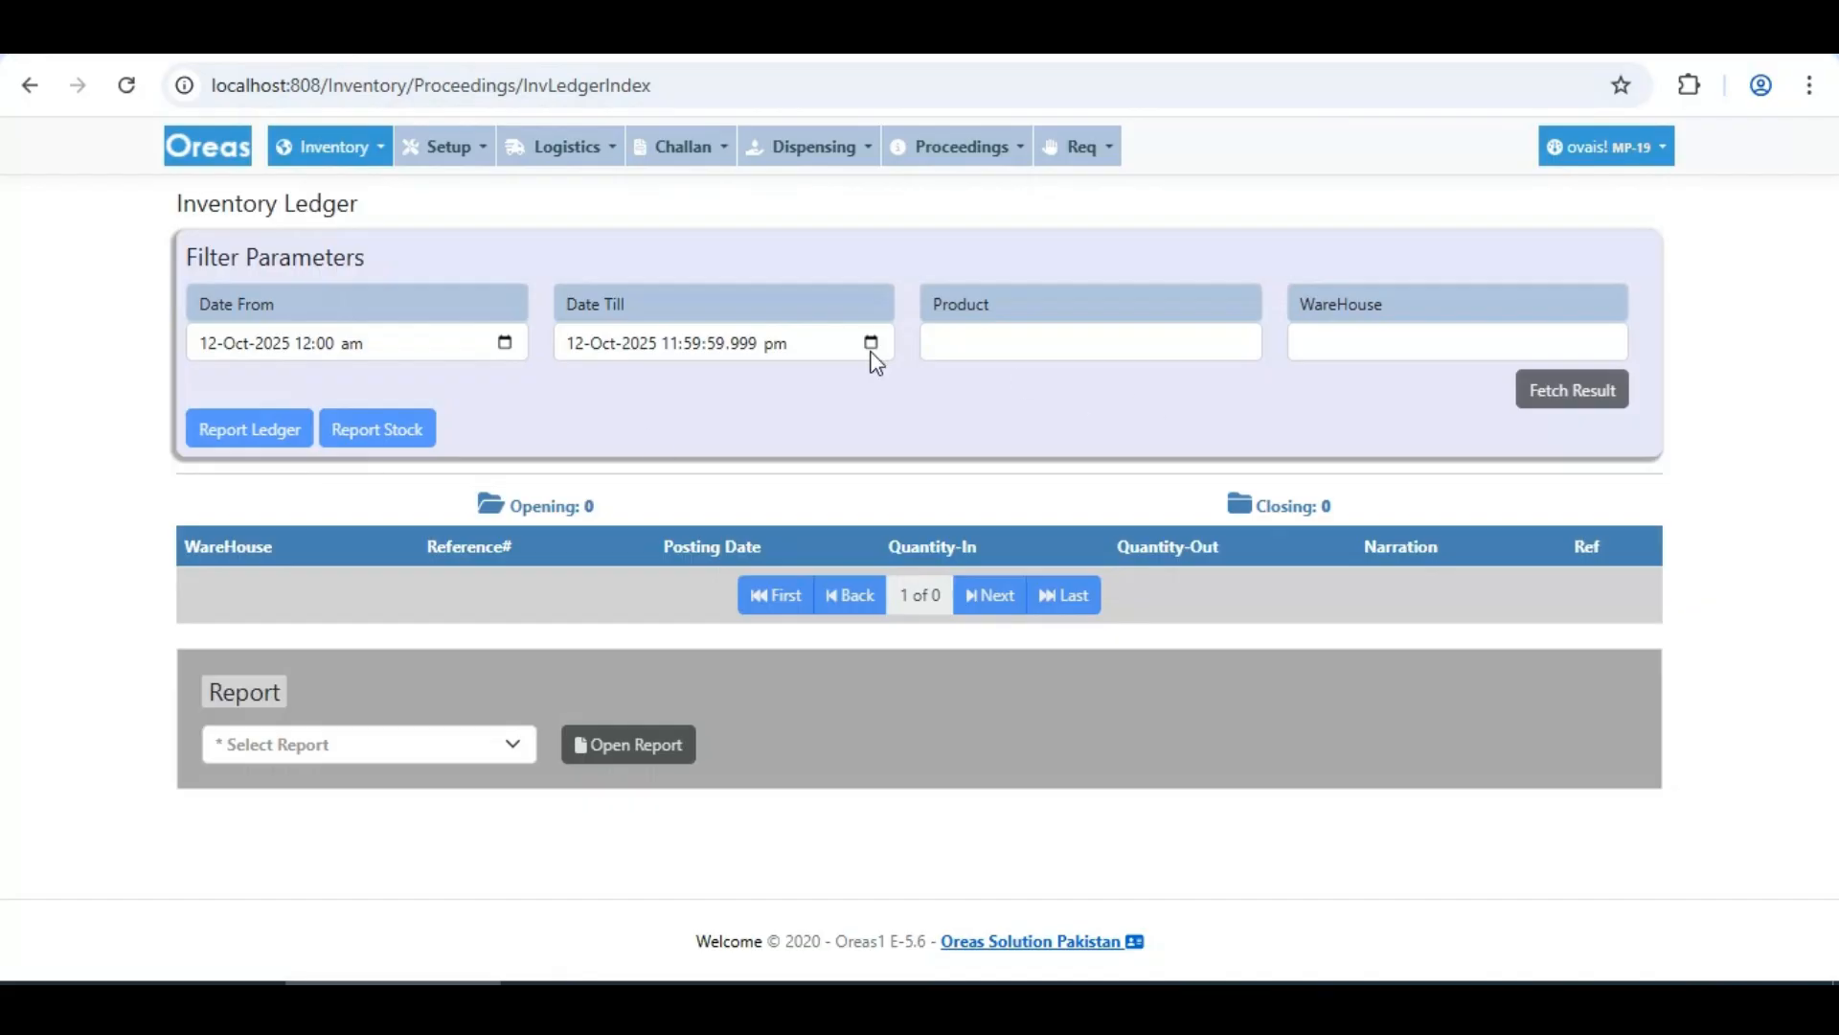
{"action": "left_click", "coordinate": [993, 345]}
{"action": "left_click", "coordinate": [949, 287]}
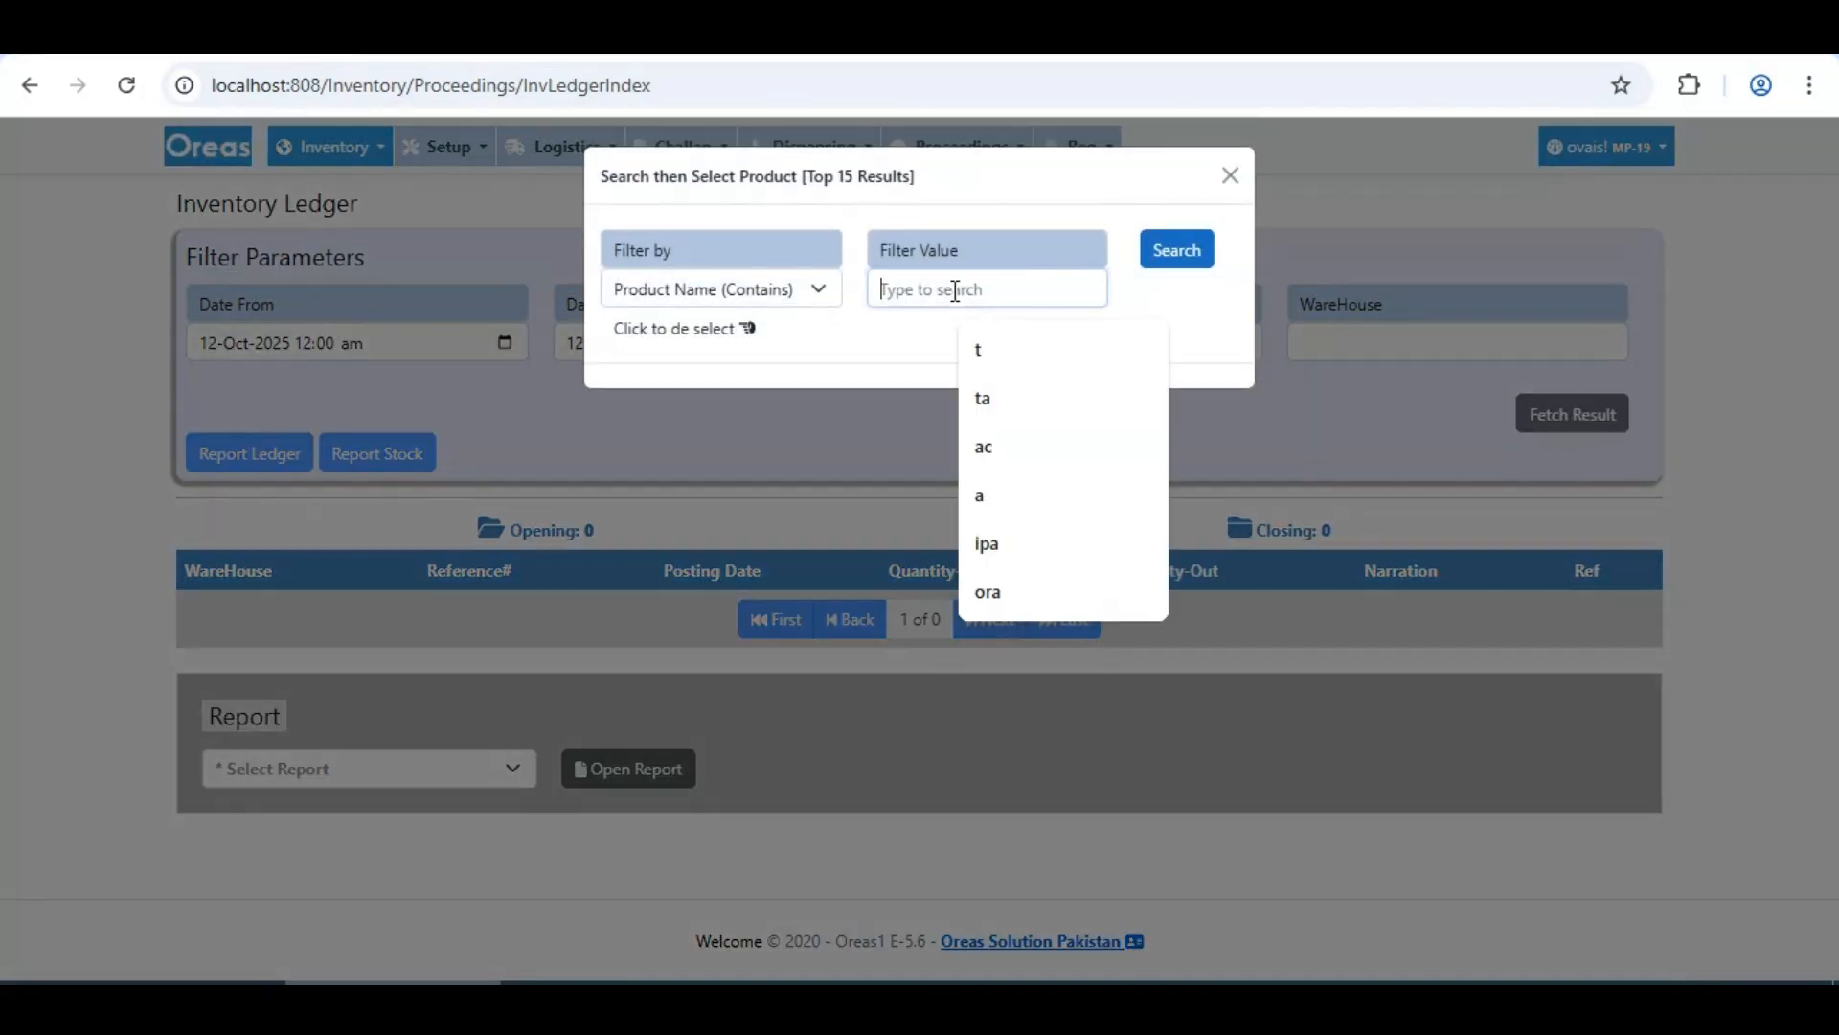
{"action": "type", "text": "clari"}
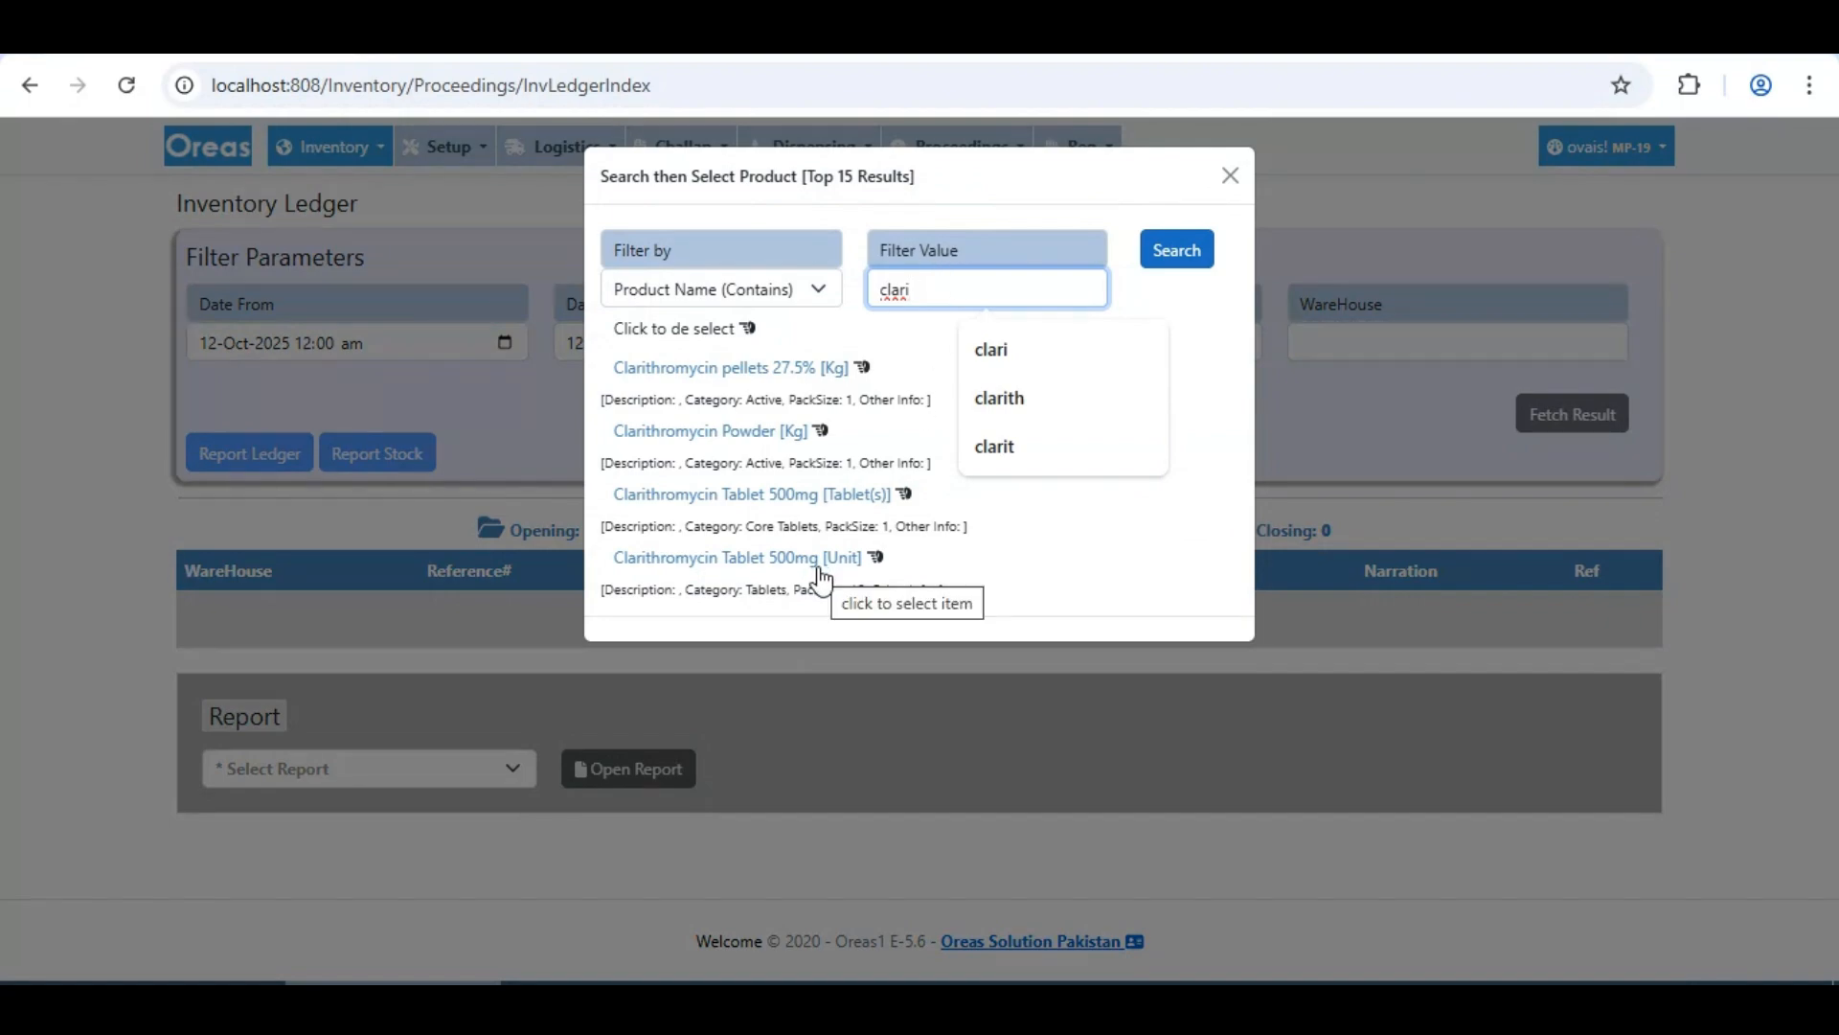
{"action": "left_click", "coordinate": [738, 450]}
Set the ledger's warehouse filter to Raw Material Store and fetch the ledger entries
{"action": "left_click", "coordinate": [1359, 362]}
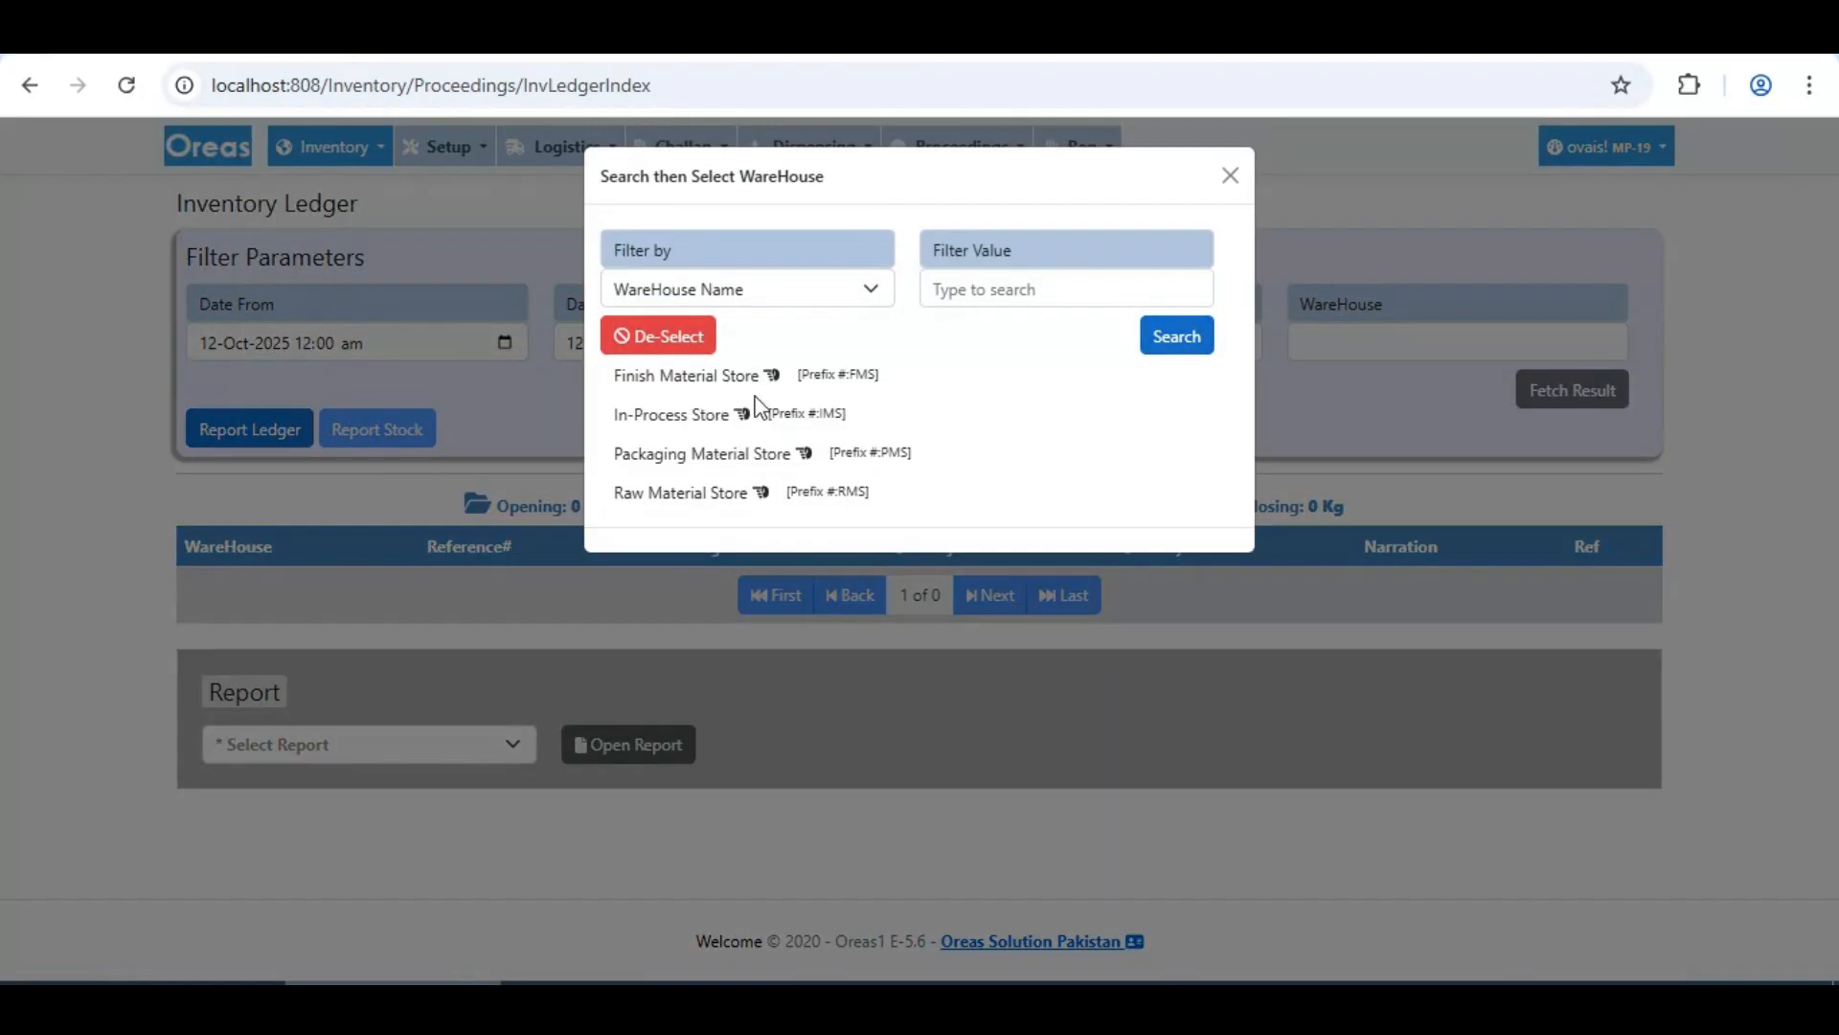
{"action": "left_click", "coordinate": [693, 494]}
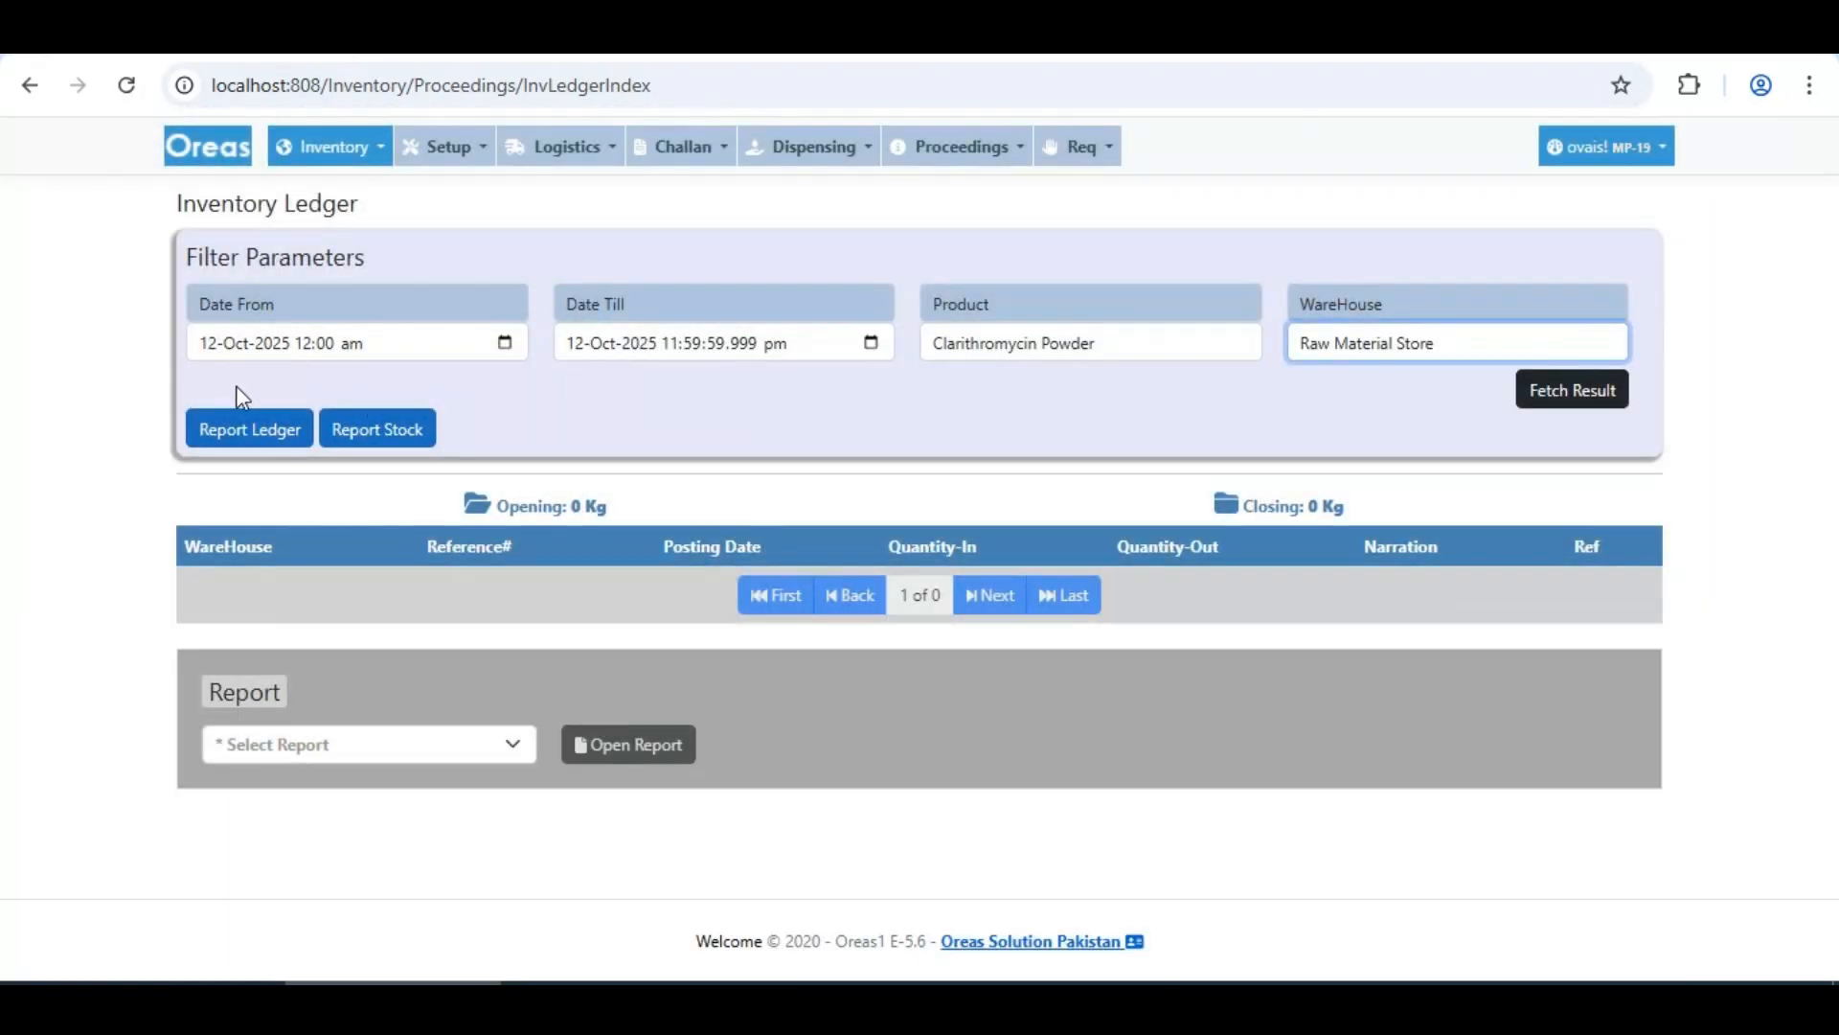
{"action": "left_click", "coordinate": [205, 351]}
{"action": "left_click", "coordinate": [872, 431]}
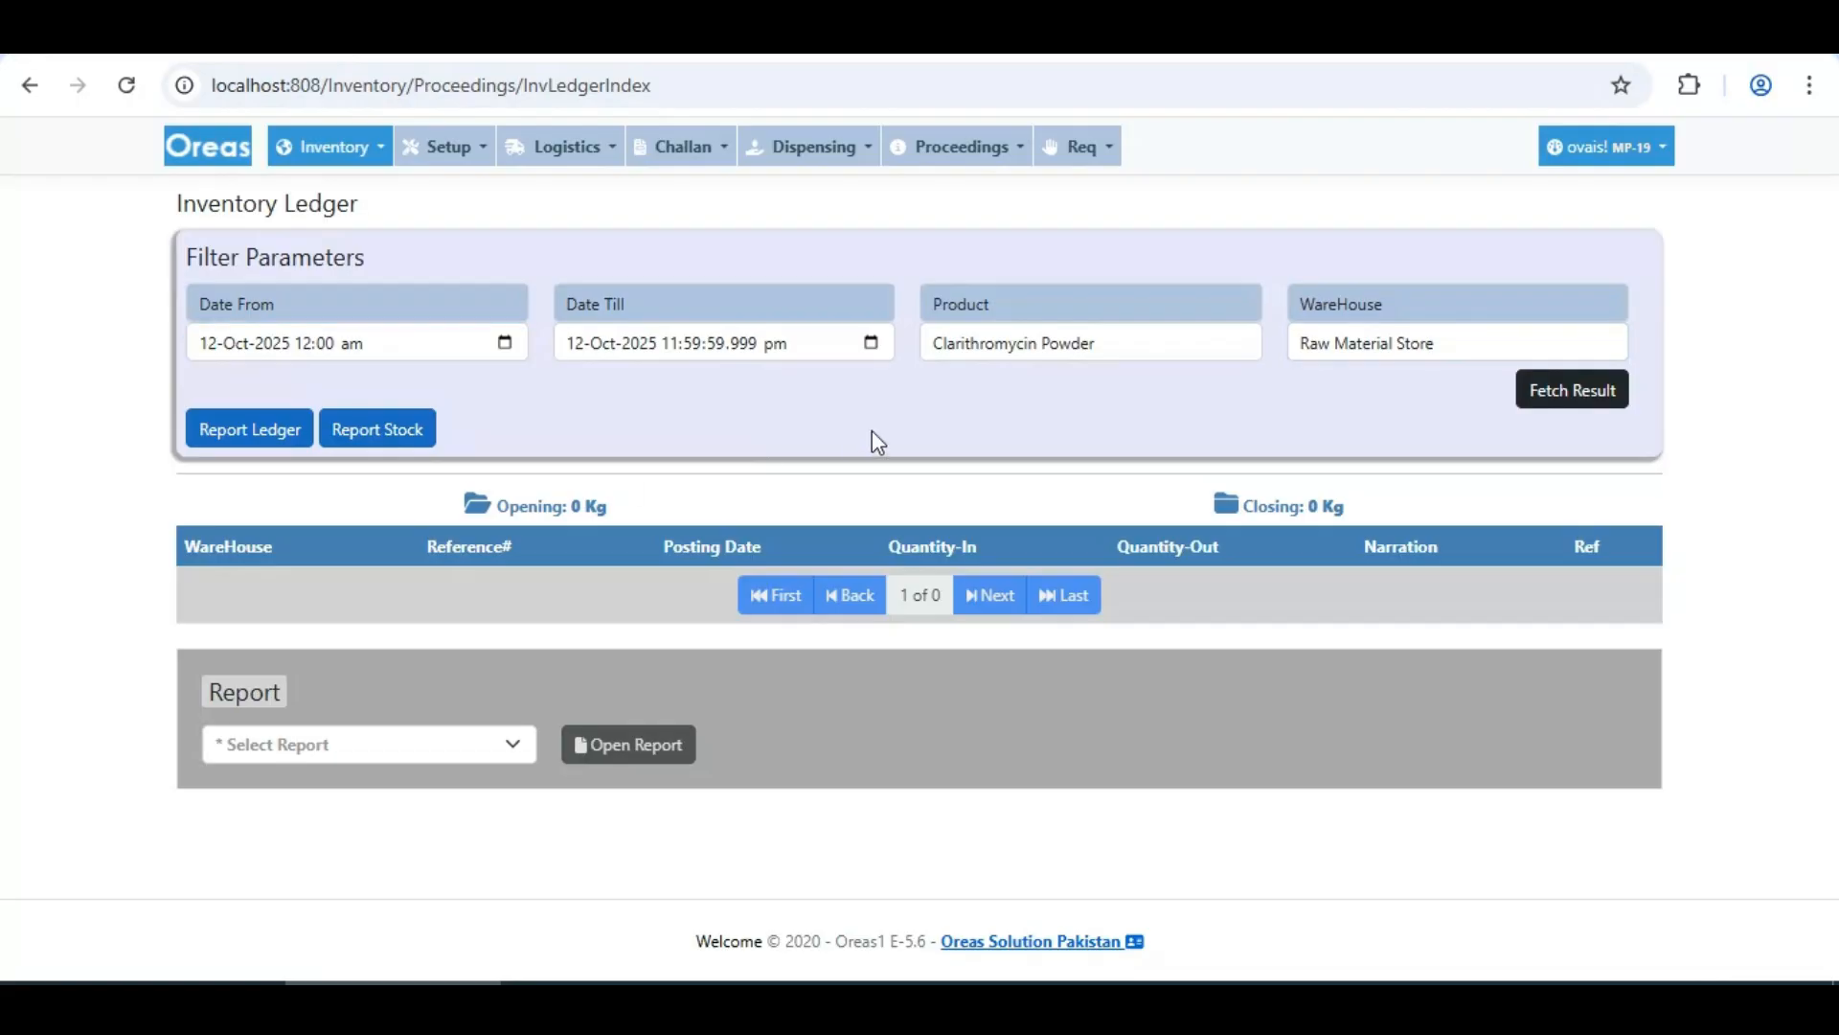
{"action": "left_click", "coordinate": [1564, 395]}
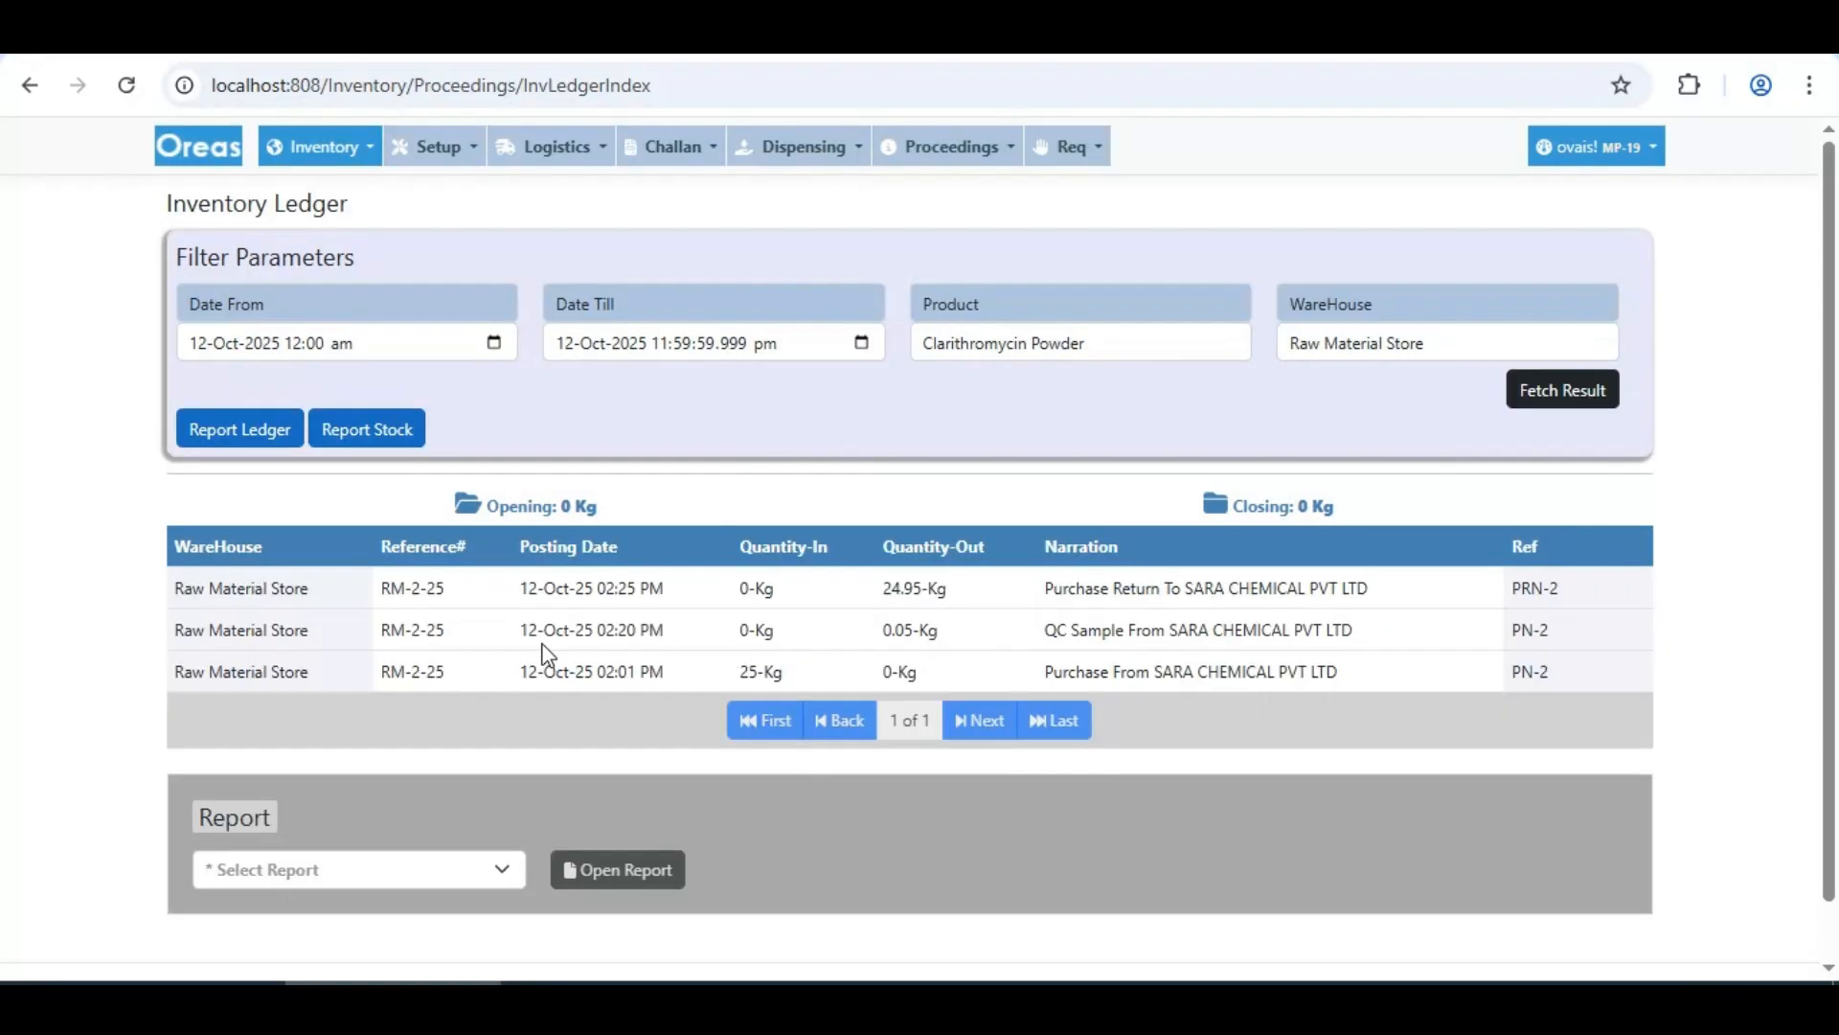
Examine the ledger's quantities in and out for the purchase, QC sample and purchase return, and the closing balance
{"action": "double_click", "coordinate": [894, 590]}
{"action": "left_click", "coordinate": [746, 672]}
{"action": "double_click", "coordinate": [745, 673]}
{"action": "left_click_drag", "start_coordinate": [882, 631], "coordinate": [913, 631]}
{"action": "left_click", "coordinate": [902, 631]}
{"action": "double_click", "coordinate": [901, 587]}
{"action": "left_click", "coordinate": [874, 594]}
{"action": "left_click_drag", "start_coordinate": [1354, 506], "coordinate": [1233, 506]}
{"action": "left_click", "coordinate": [913, 657]}
{"action": "left_click_drag", "start_coordinate": [882, 588], "coordinate": [953, 591]}
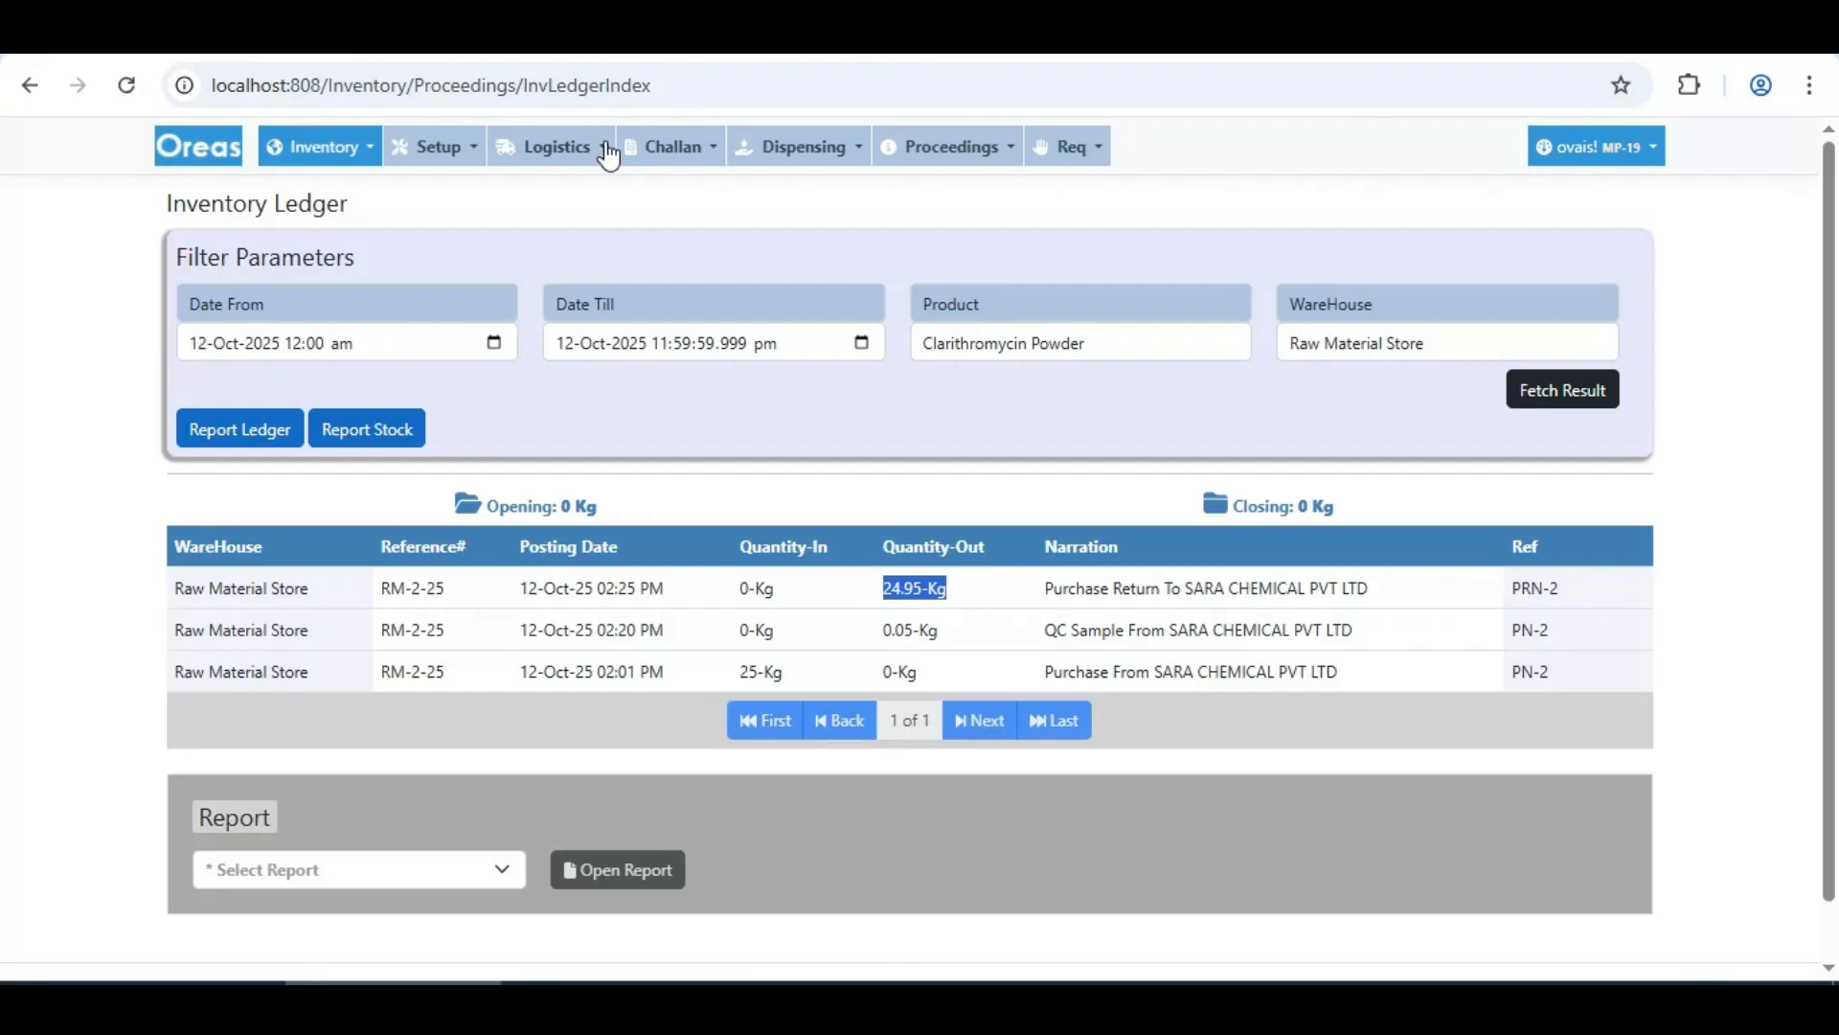
Open the purchase return notes list, review the row for return note 2 and open its detail
{"action": "left_click", "coordinate": [674, 146]}
{"action": "left_click", "coordinate": [707, 245]}
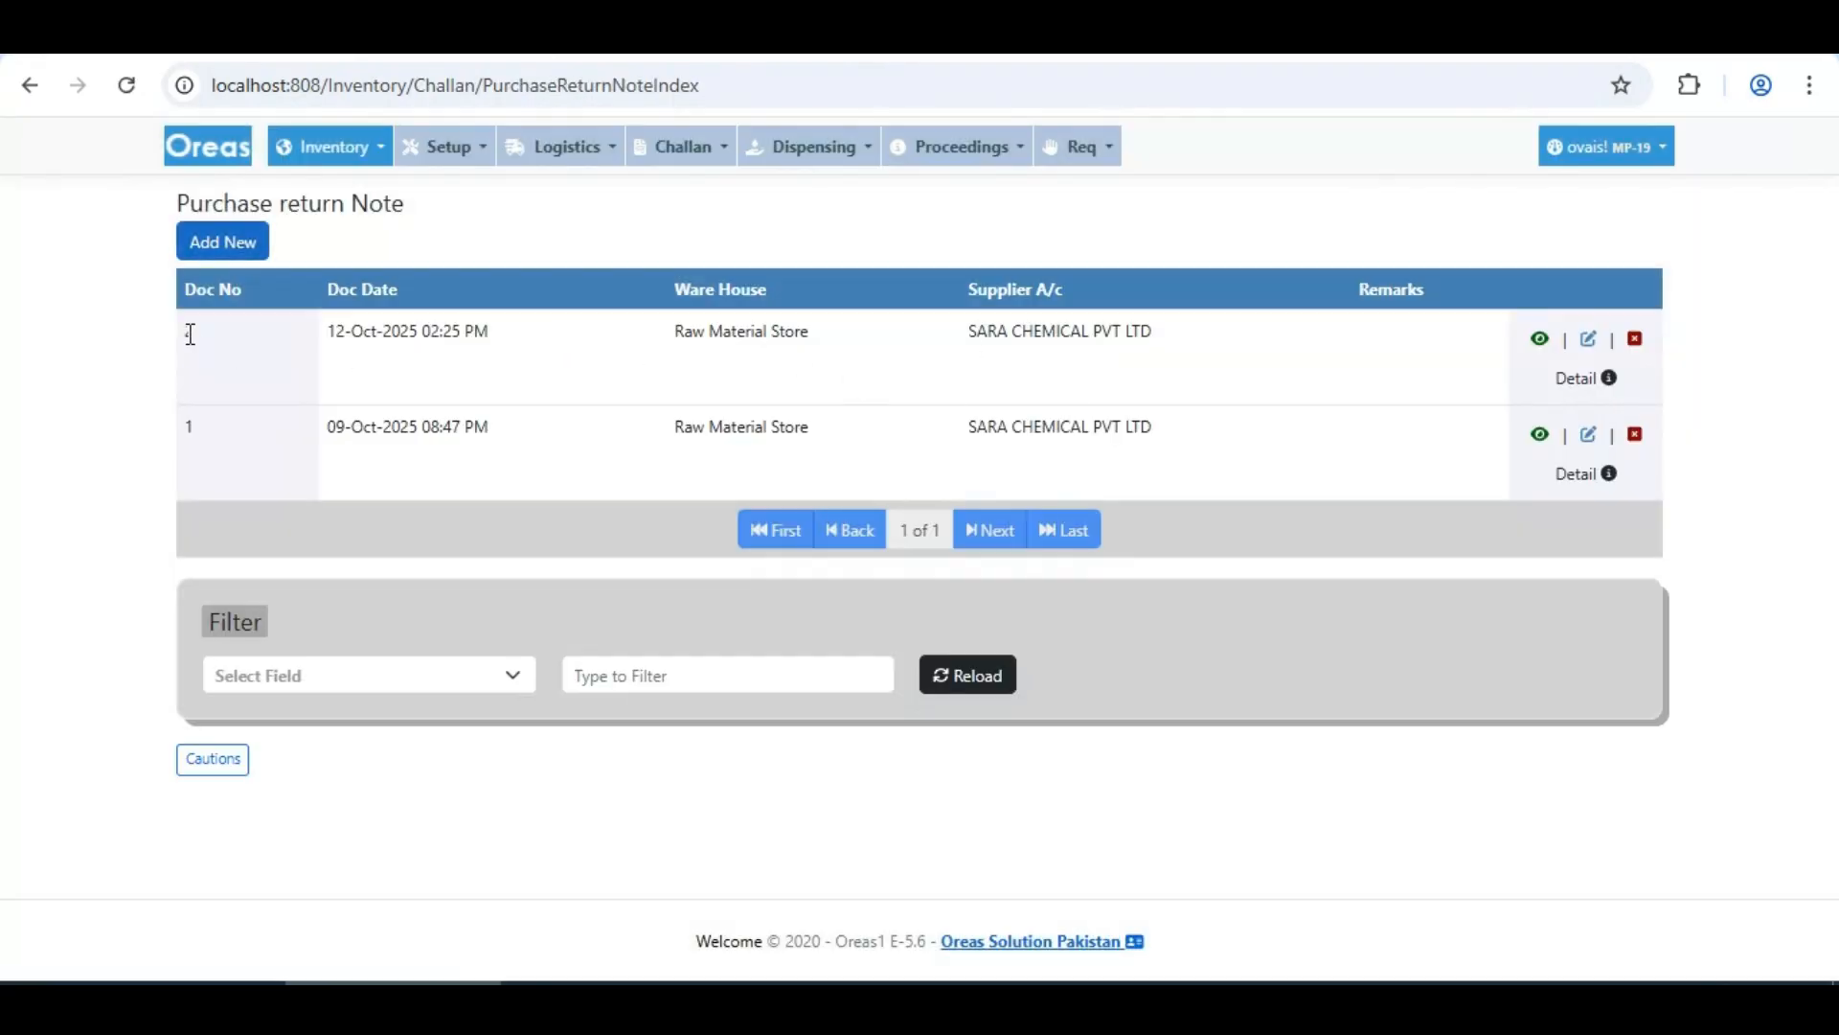
{"action": "left_click_drag", "start_coordinate": [191, 334], "coordinate": [1288, 386]}
{"action": "left_click", "coordinate": [1284, 376]}
{"action": "left_click", "coordinate": [1586, 378]}
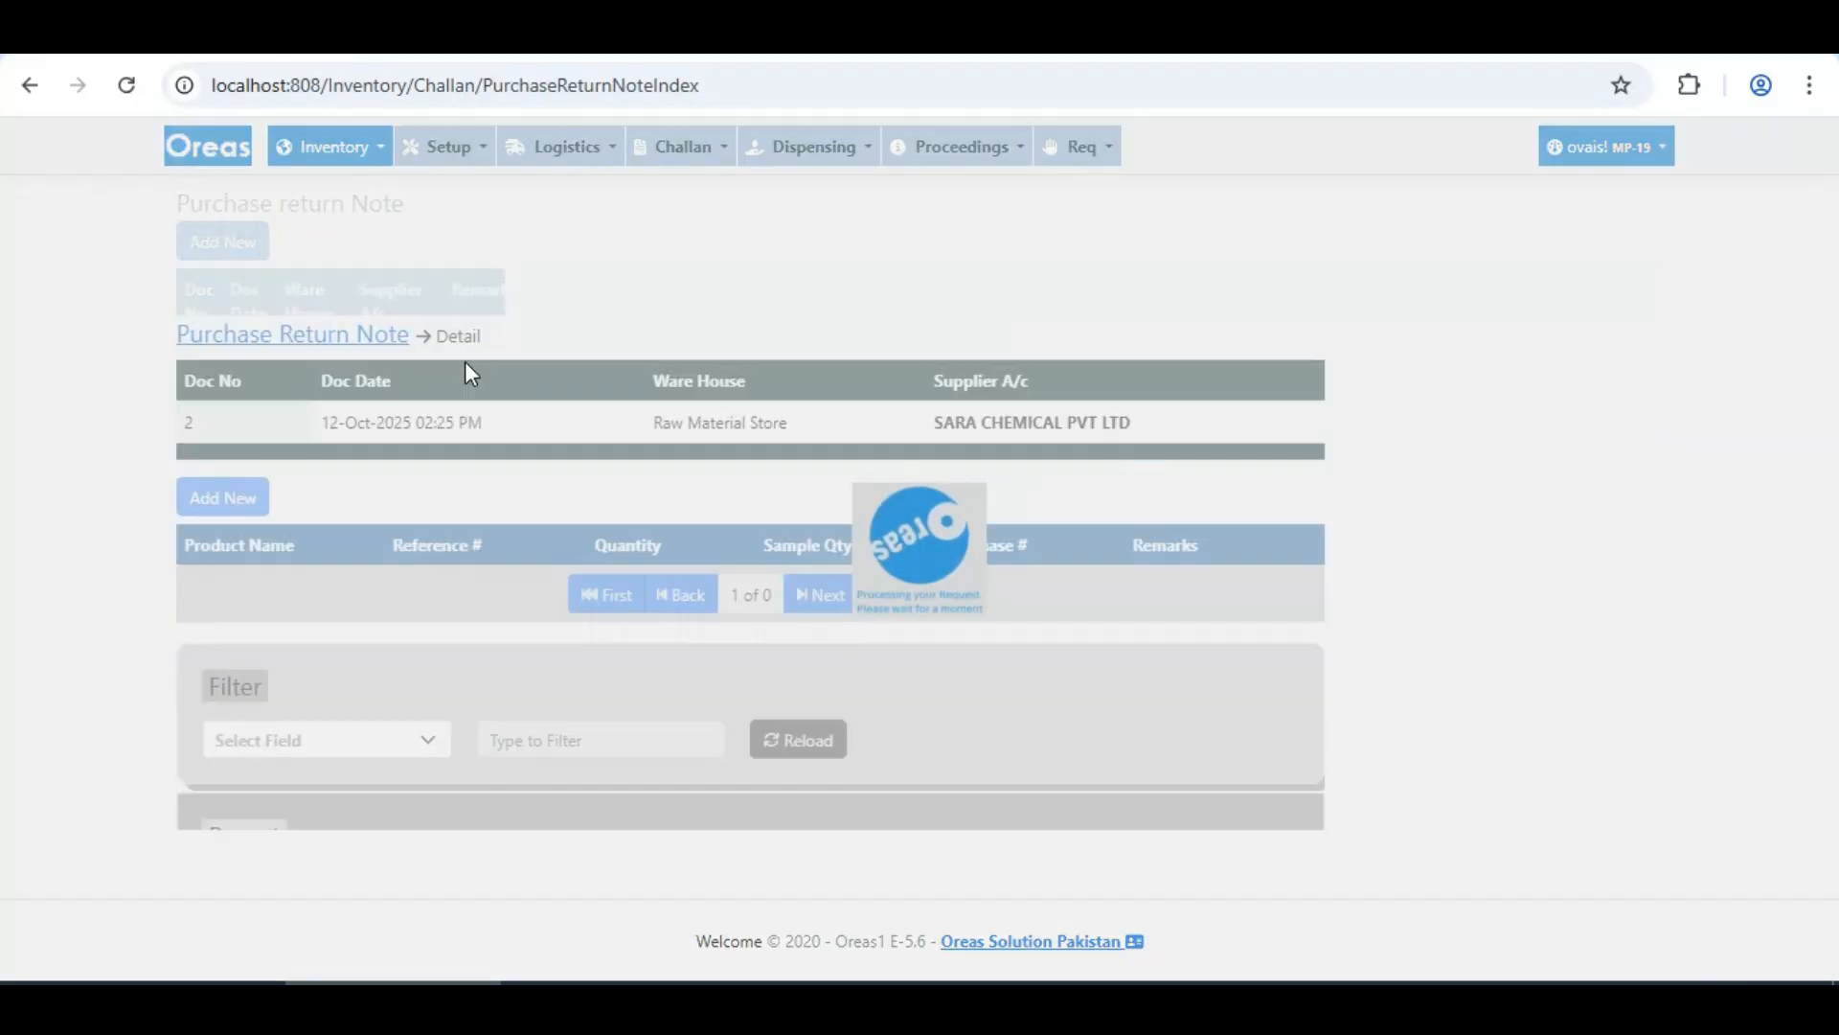
Open the purchase notes list and view the detail of purchase note 2 from SARA CHEMICAL PVT LTD
{"action": "left_click", "coordinate": [679, 154]}
{"action": "left_click", "coordinate": [696, 211]}
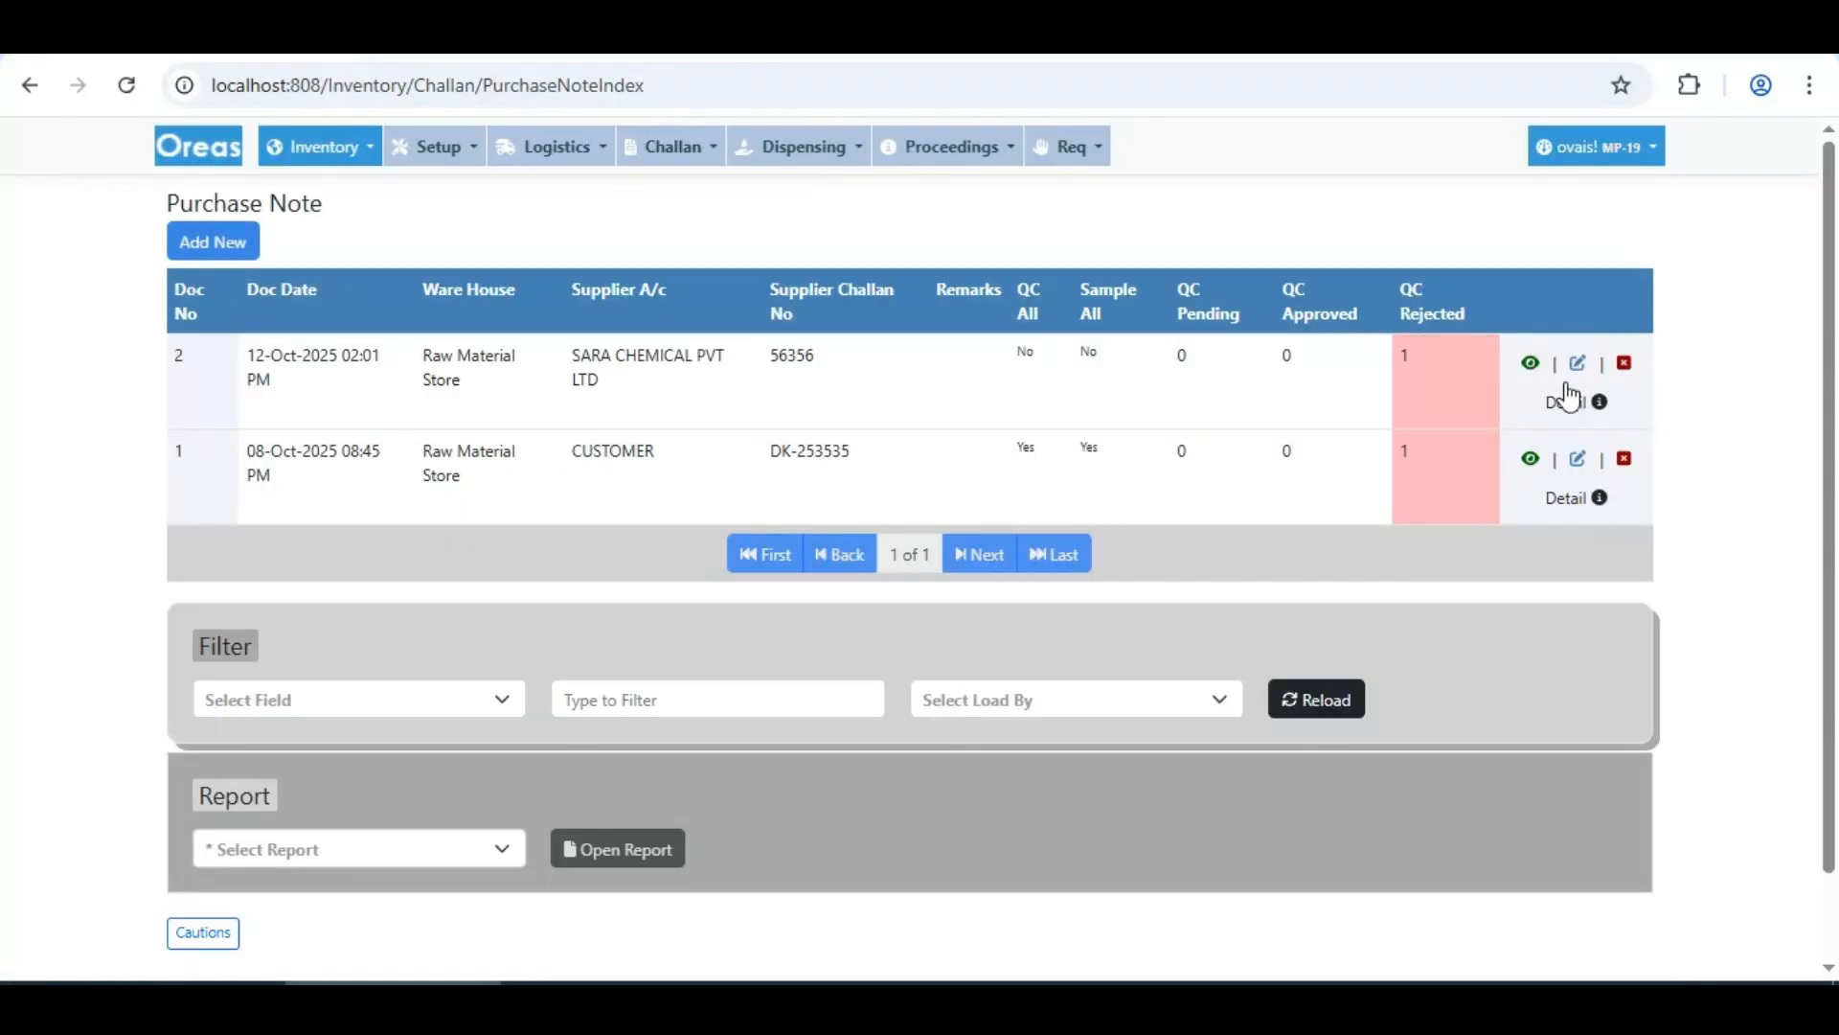
{"action": "left_click", "coordinate": [1567, 397]}
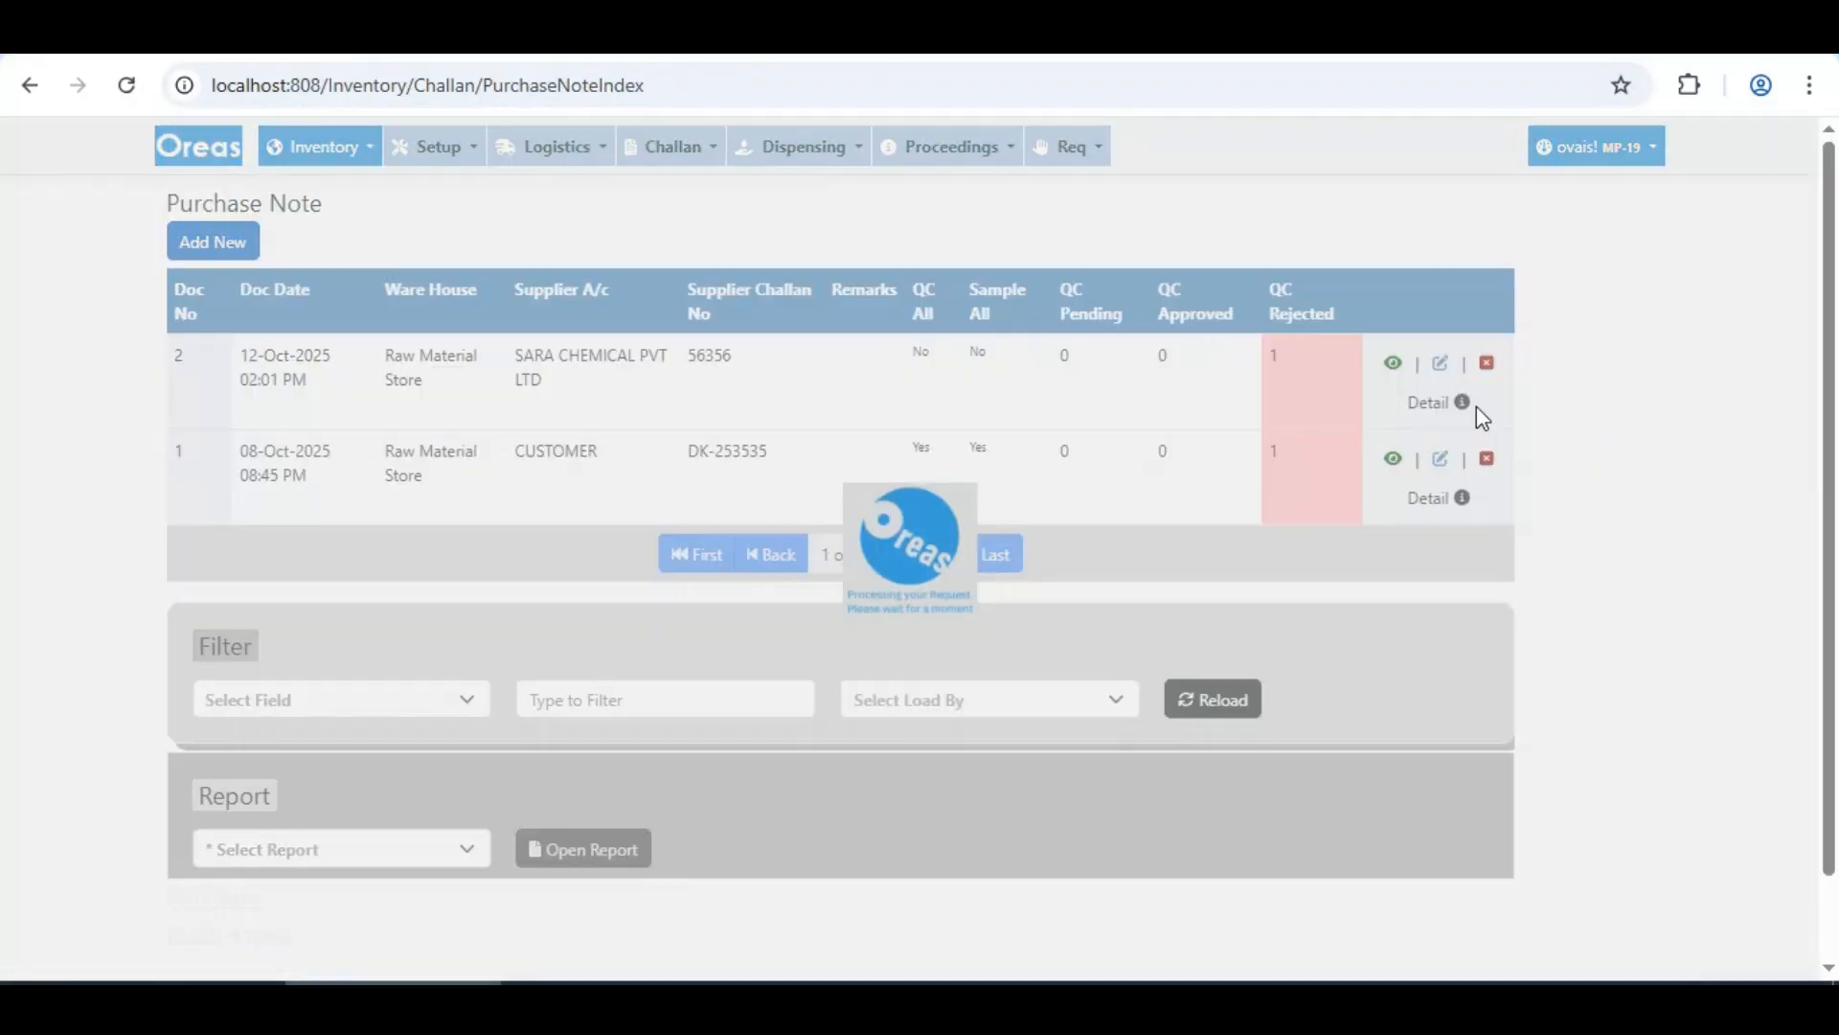